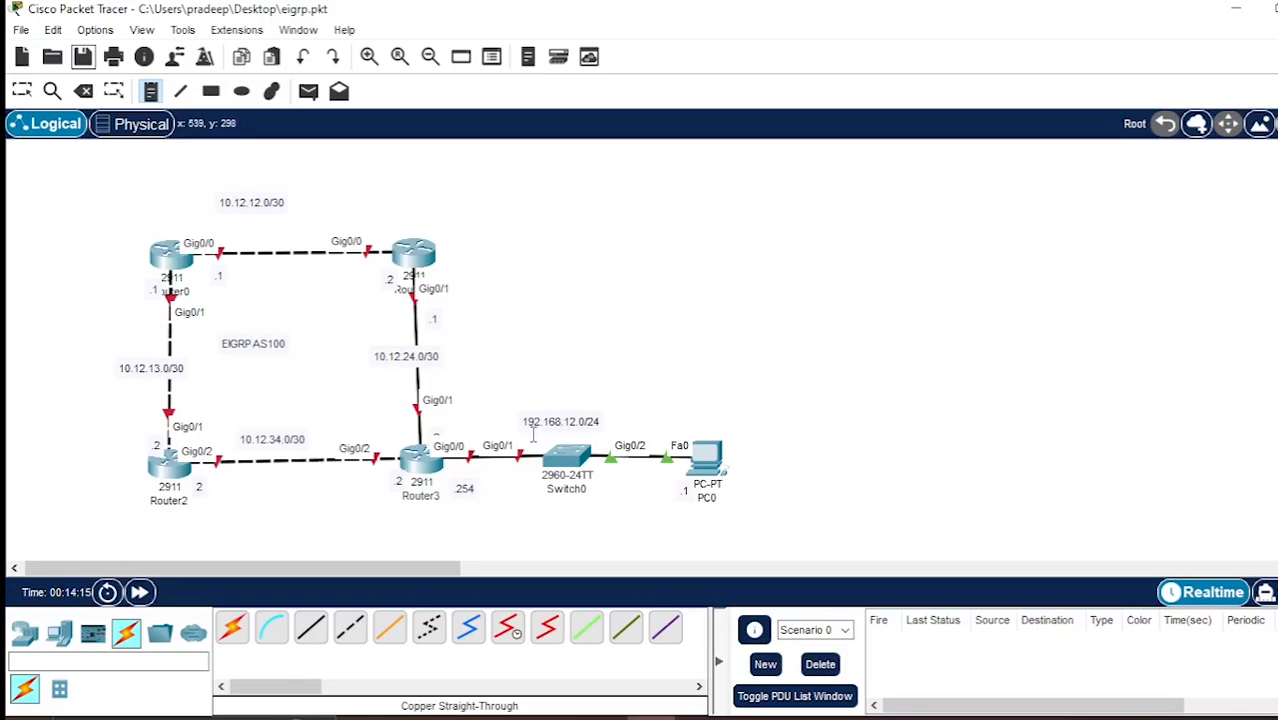
Give PC0 the static IPv4 address 192.168.12.1 with subnet mask 255.255.255.0.
{"action": "left_click", "coordinate": [704, 456]}
{"action": "left_click_drag", "start_coordinate": [758, 40], "coordinate": [1120, 48]}
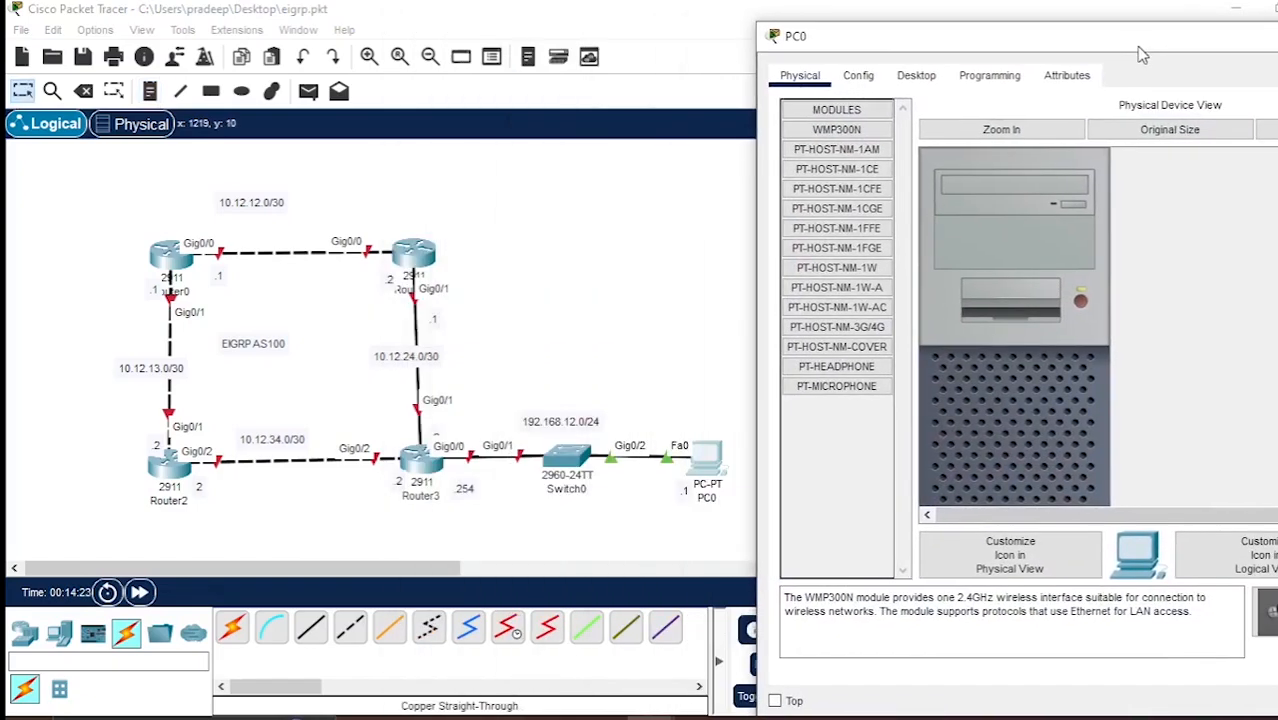
{"action": "left_click", "coordinate": [916, 75]}
{"action": "left_click", "coordinate": [852, 182]}
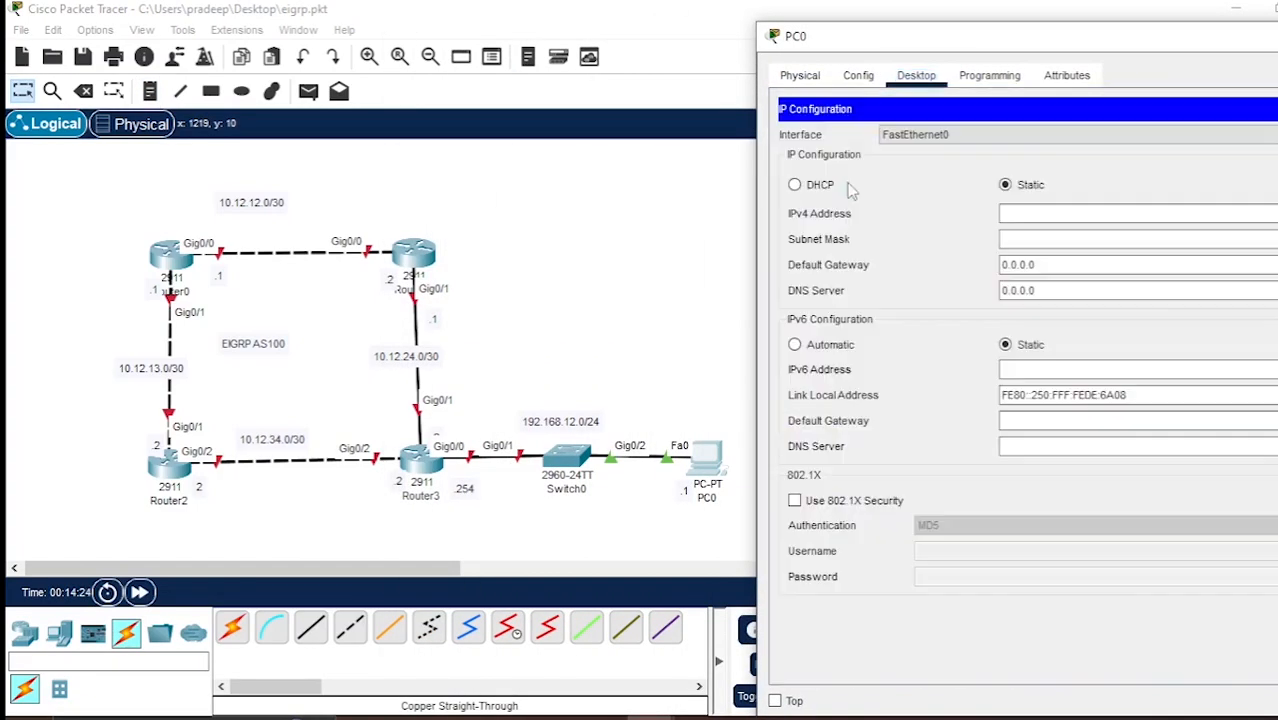
{"action": "left_click", "coordinate": [1103, 215]}
{"action": "type", "text": "192"}
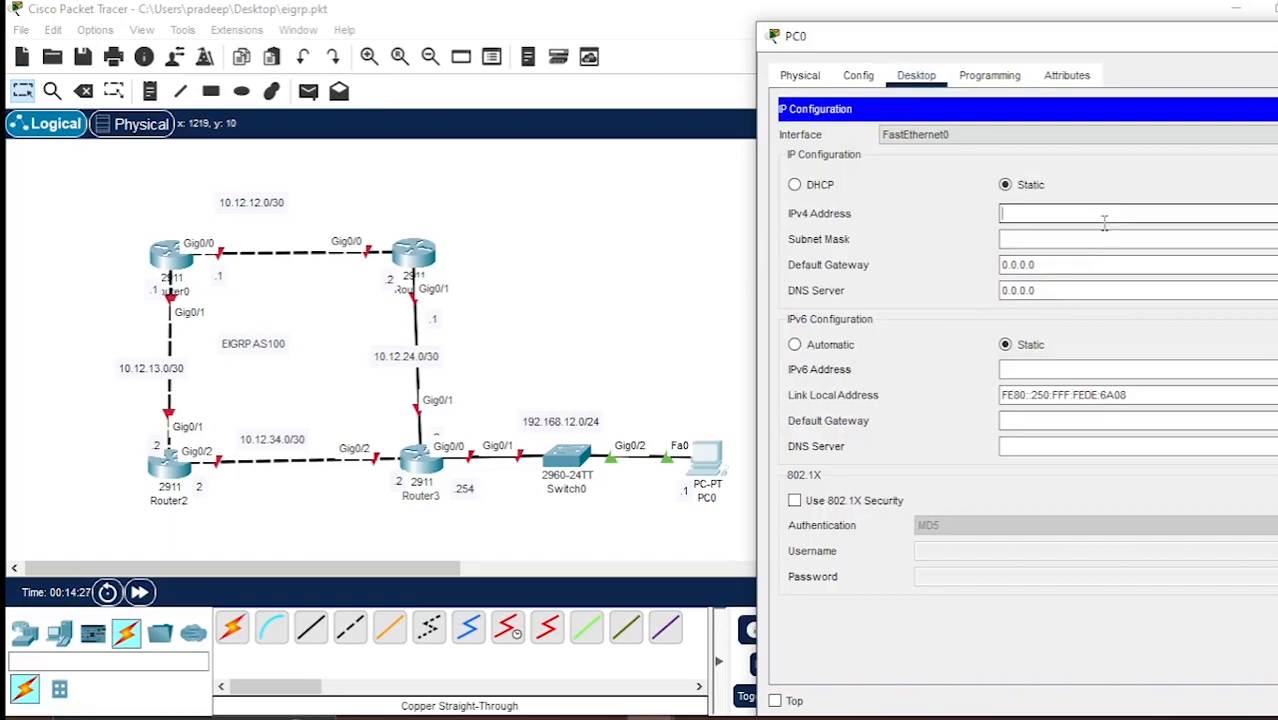
{"action": "type", "text": ".168.12.1"}
{"action": "left_click", "coordinate": [1031, 240]}
{"action": "key", "text": "Tab"}
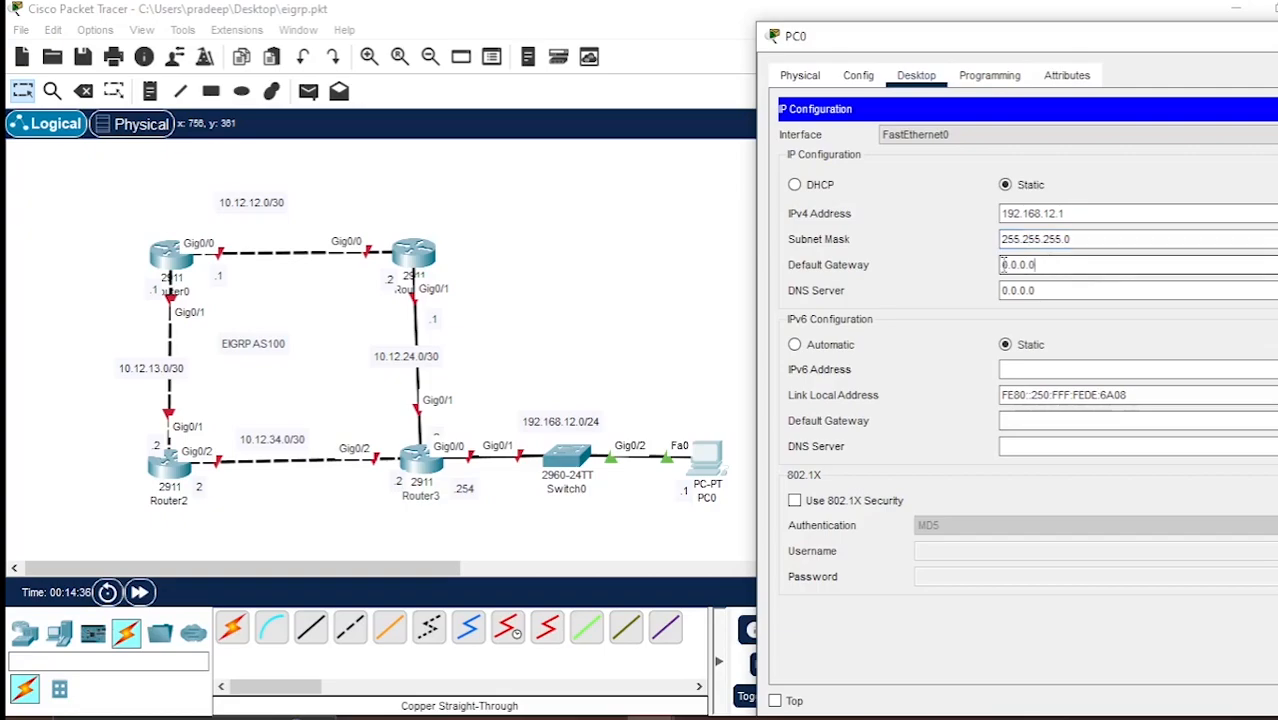
Set PC0's default gateway to 192.168.12.254 and close its configuration window.
{"action": "key", "text": "BackSpace"}
{"action": "type", "text": "192.168."}
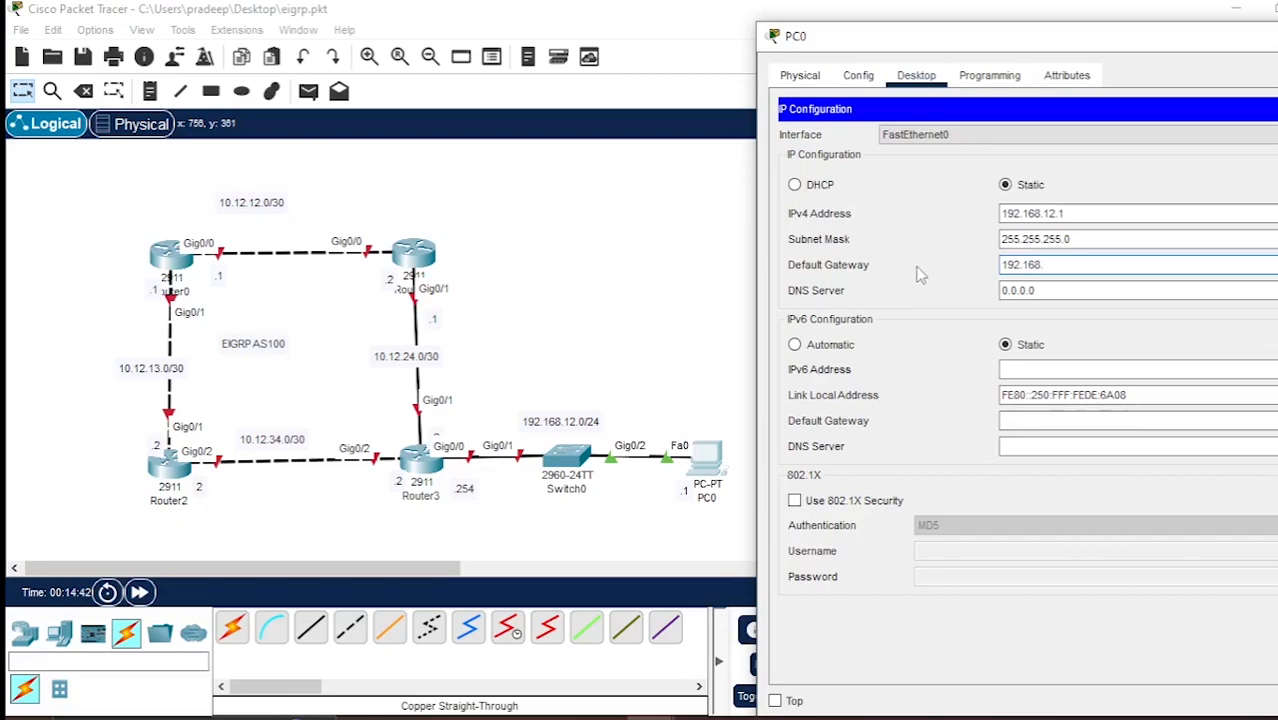
{"action": "type", "text": "12.254"}
{"action": "left_click_drag", "start_coordinate": [1148, 45], "coordinate": [1050, 55]}
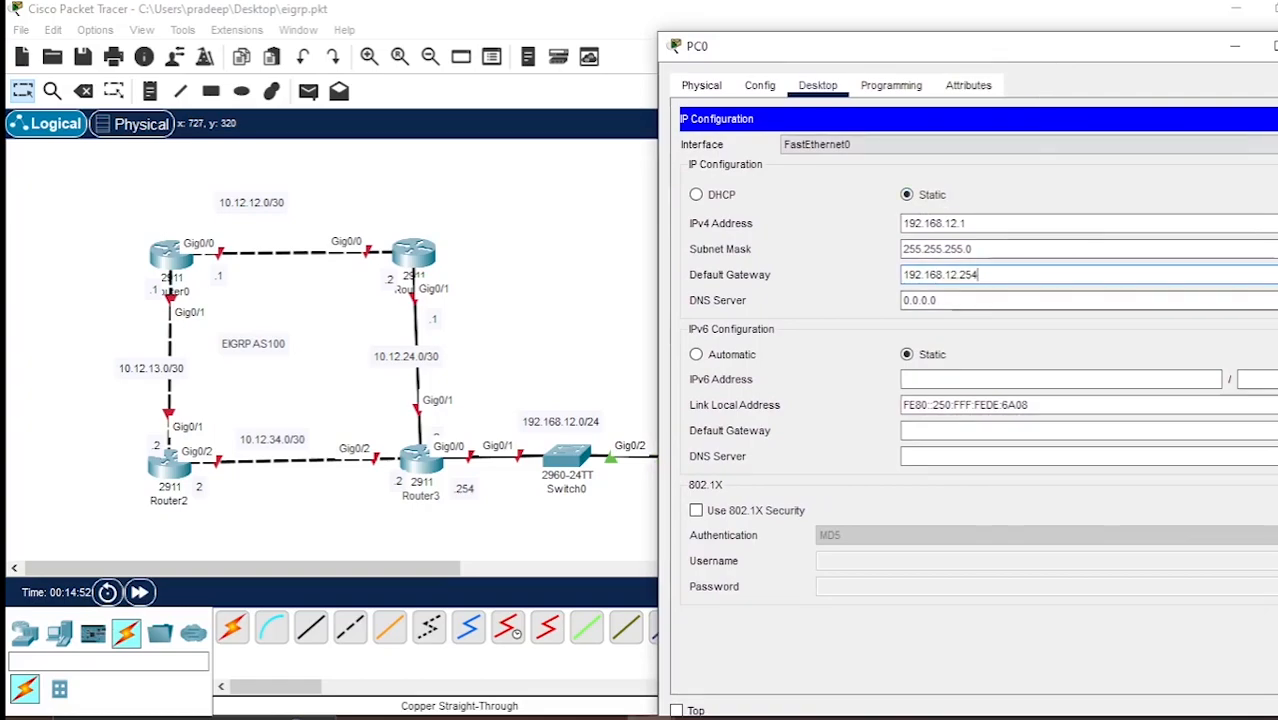
{"action": "left_click", "coordinate": [1277, 119]}
{"action": "left_click", "coordinate": [1277, 46]}
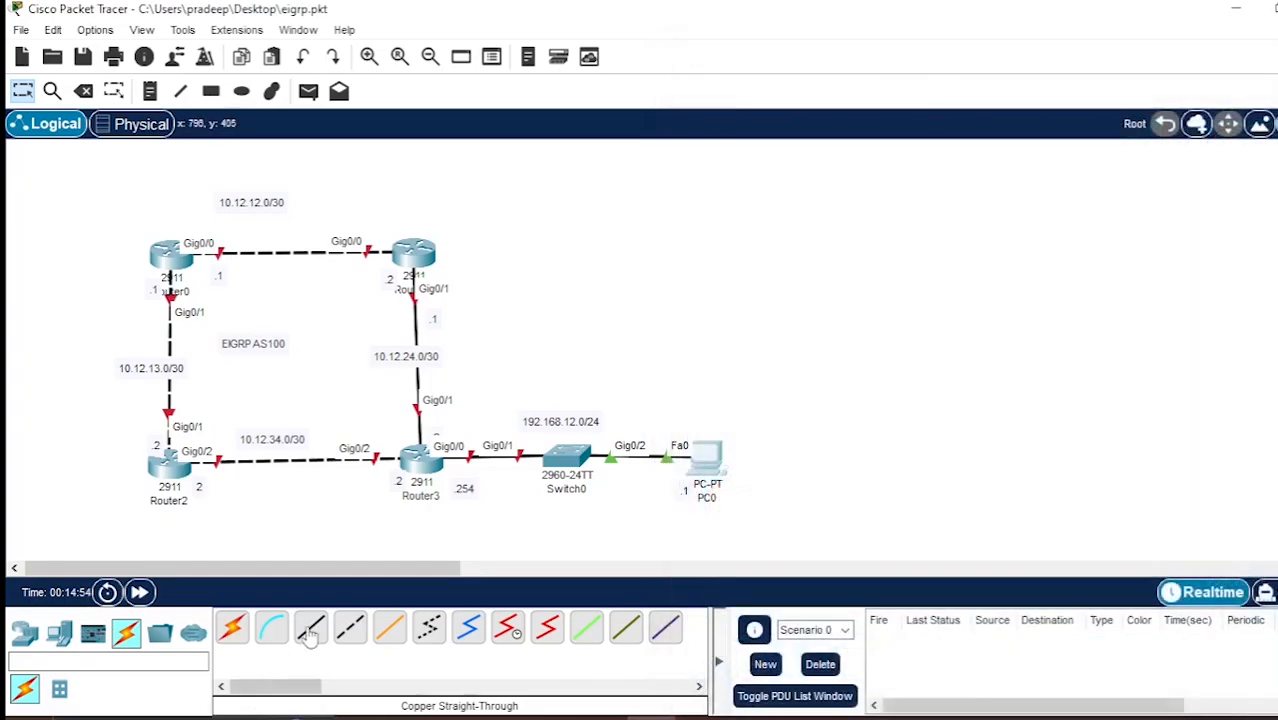
Open Router0's command line and decline the initial configuration dialog.
{"action": "mouse_move", "coordinate": [187, 262]}
{"action": "left_click", "coordinate": [165, 257]}
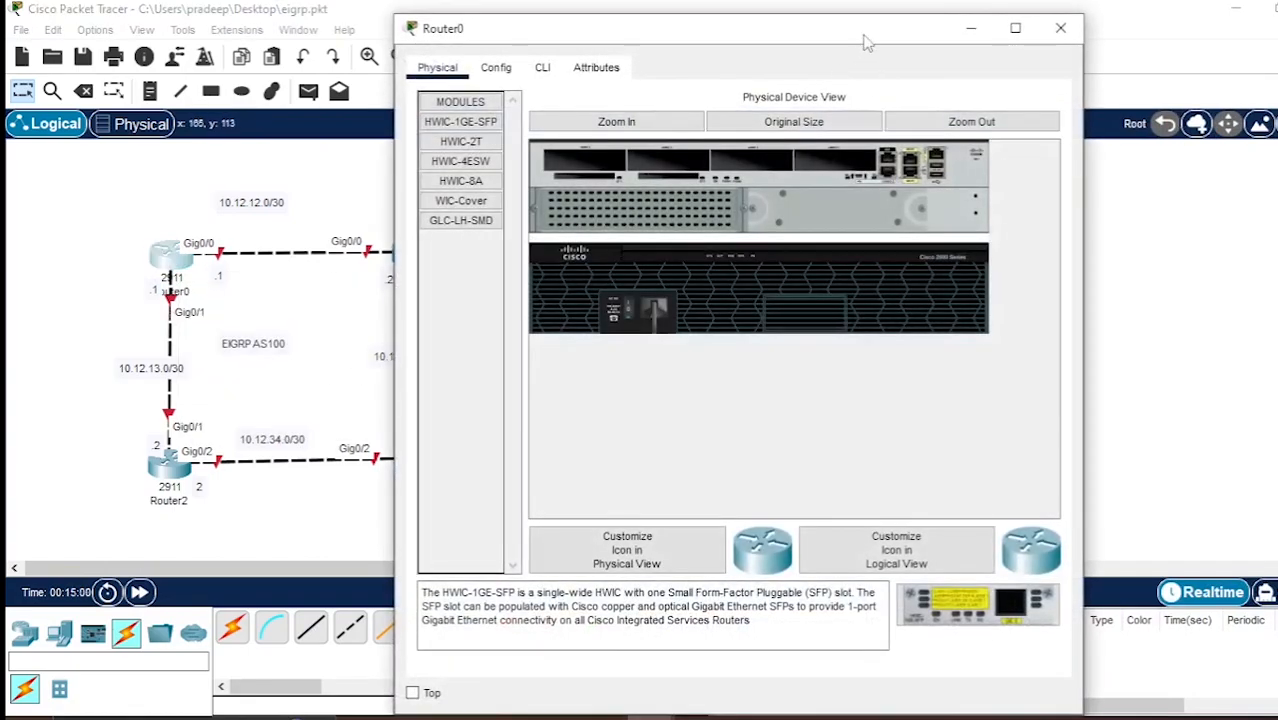
{"action": "left_click_drag", "start_coordinate": [857, 25], "coordinate": [1123, 25]}
{"action": "left_click", "coordinate": [796, 53]}
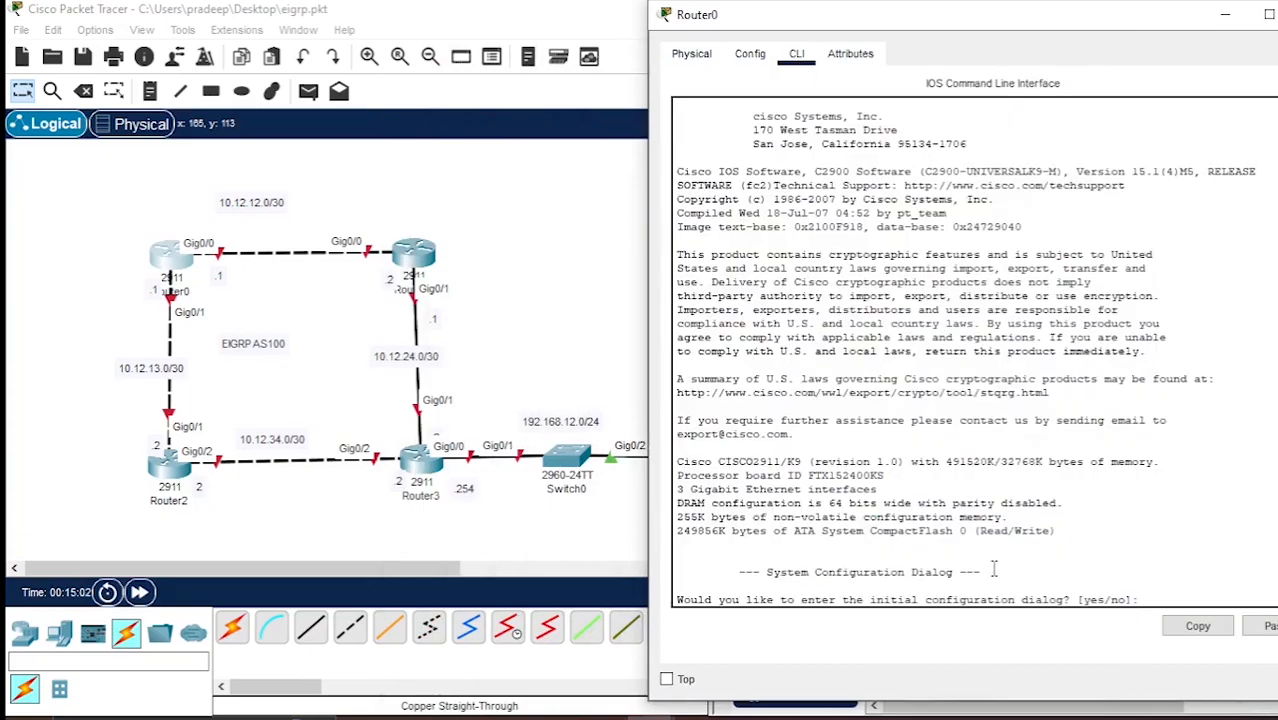
{"action": "type", "text": "no"}
{"action": "key", "text": "Return"}
Enter privileged mode on Router0, followed by global configuration mode.
{"action": "key", "text": "Return"}
{"action": "type", "text": "enable"}
{"action": "key", "text": "Return"}
{"action": "type", "text": "confo"}
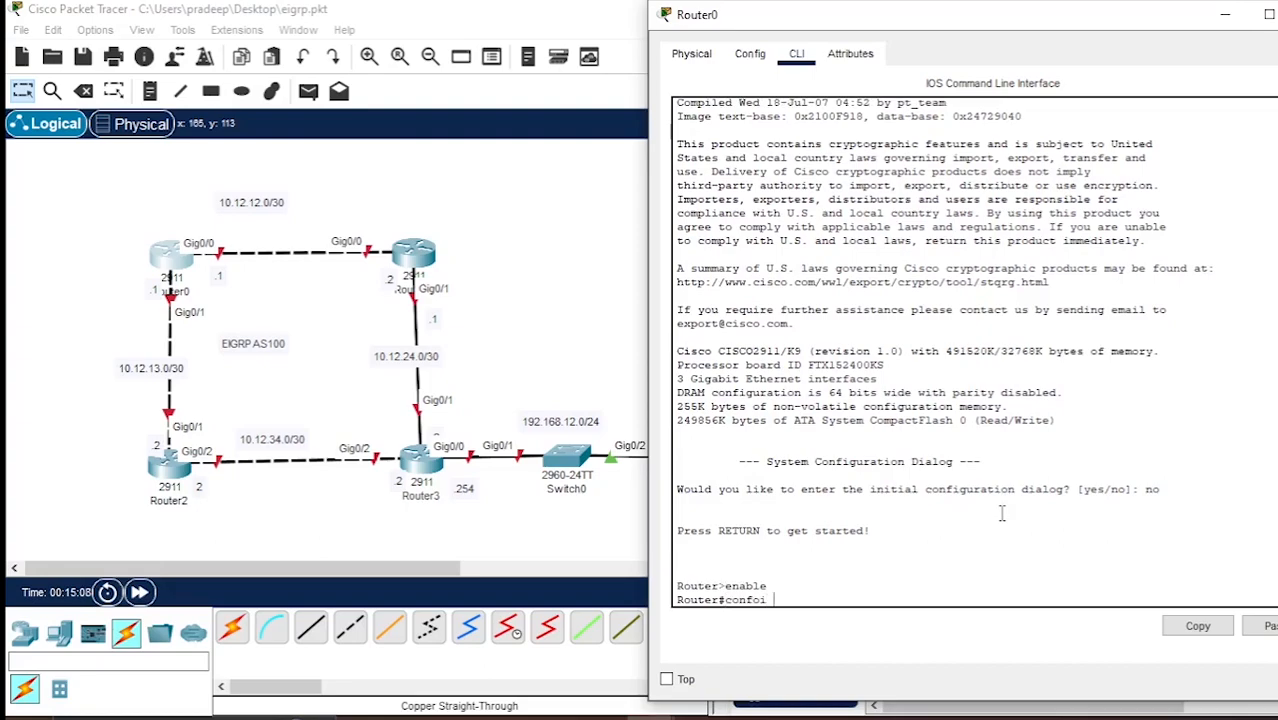
{"action": "key", "text": "BackSpace"}
{"action": "type", "text": "i ter"}
{"action": "key", "text": "Return"}
Assign IP address 10.12.12.1 with mask 255.255.255.252 to Router0's interface g0/0.
{"action": "type", "text": "int"}
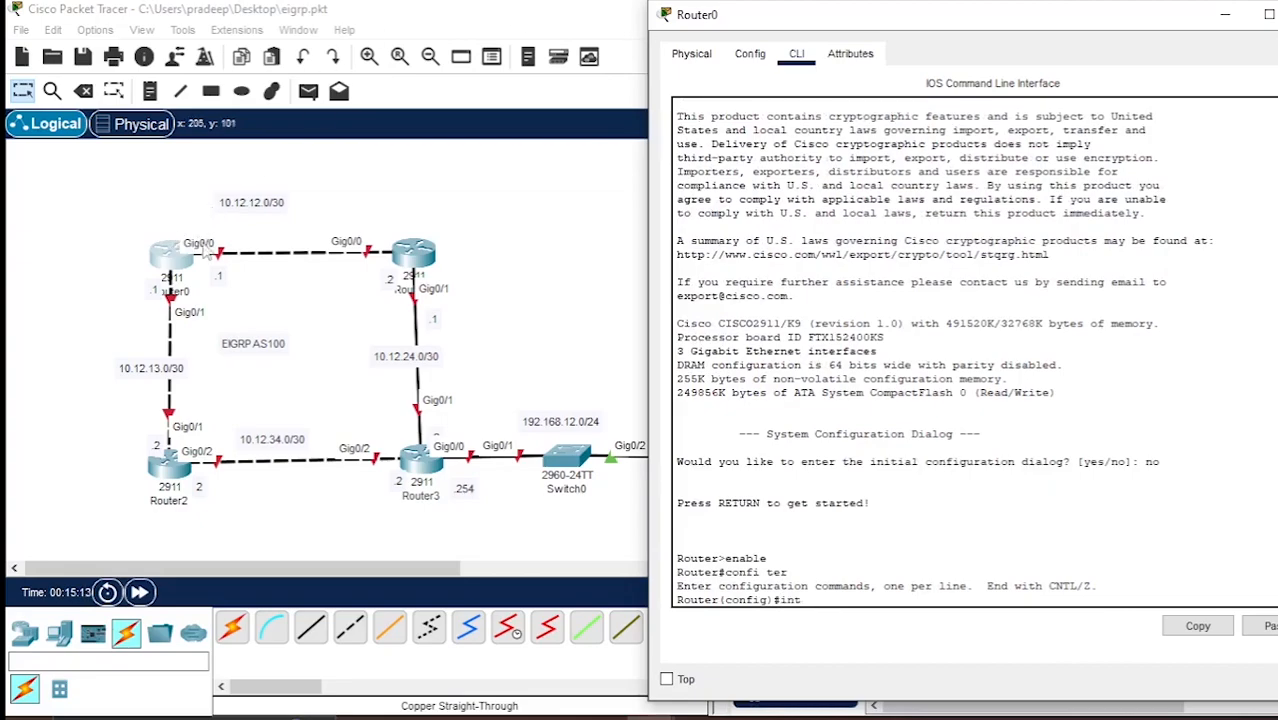
{"action": "type", "text": " g0/0"}
{"action": "key", "text": "Return"}
{"action": "type", "text": "ip add"}
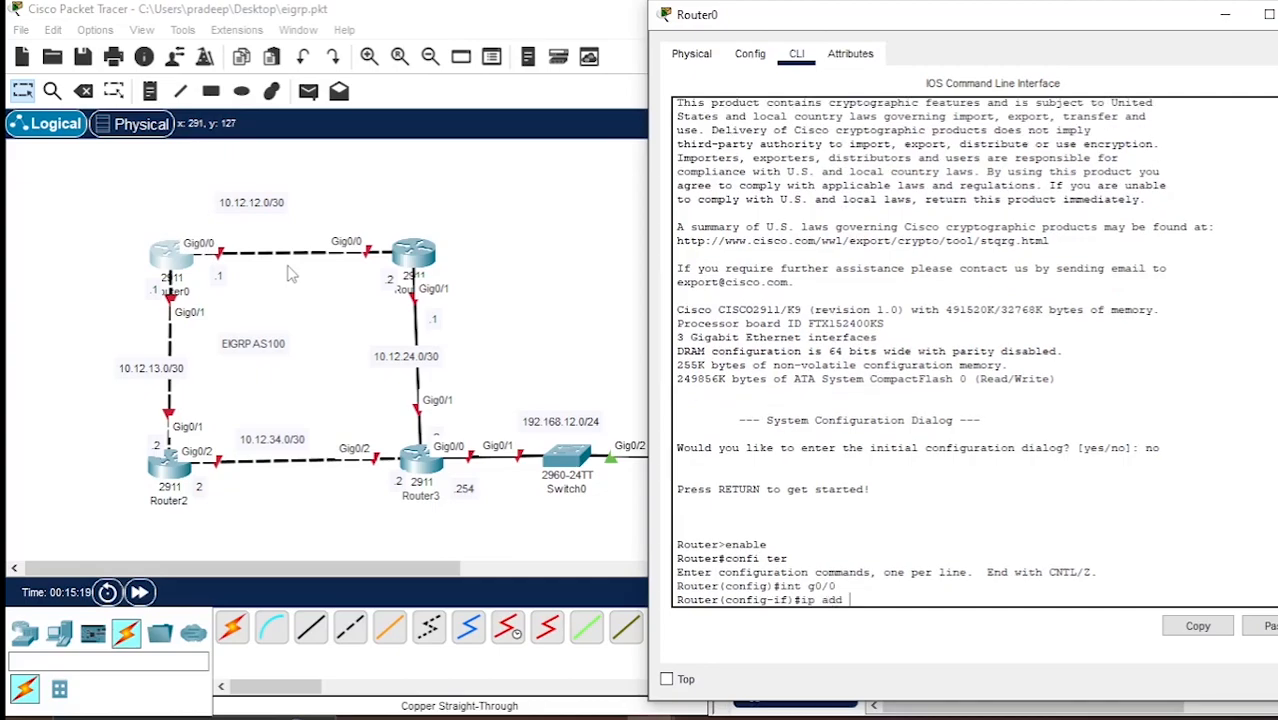
{"action": "type", "text": " 10.12.12.1 255.255.2"}
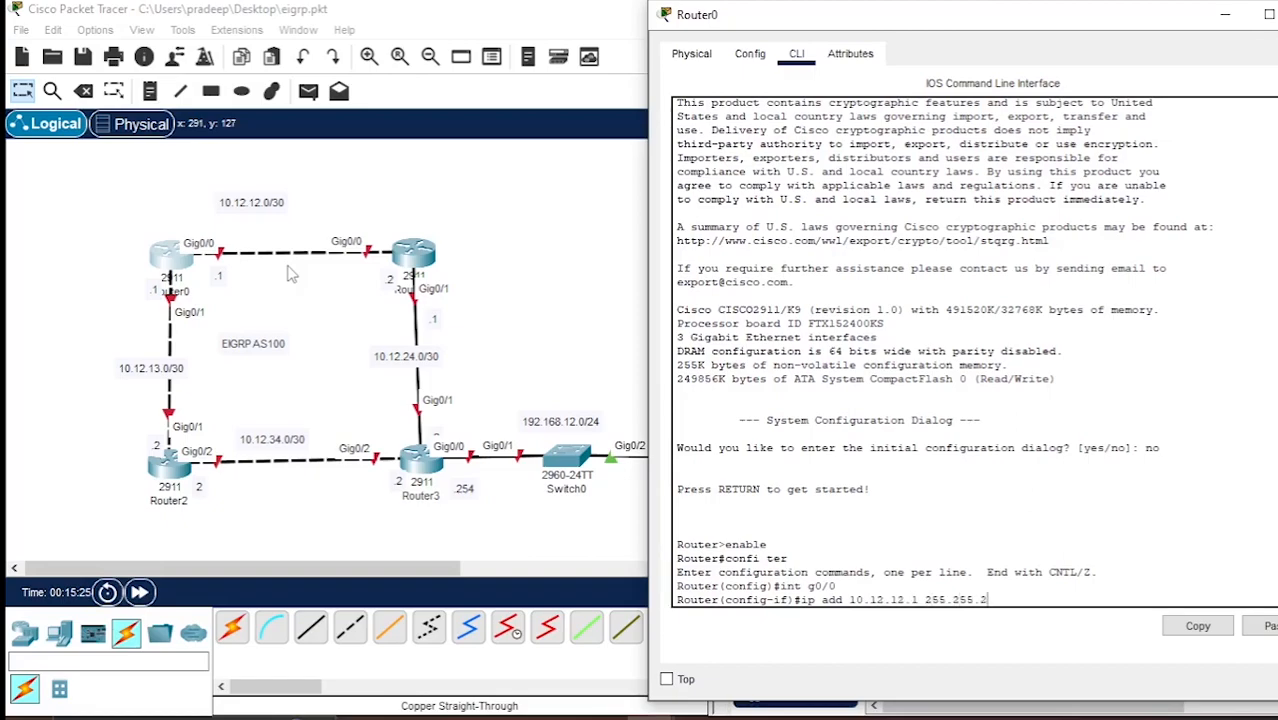
{"action": "type", "text": "55.252"}
{"action": "key", "text": "Return"}
Enable Router0's interface g0/0 with the no shut command.
{"action": "type", "text": "no sh"}
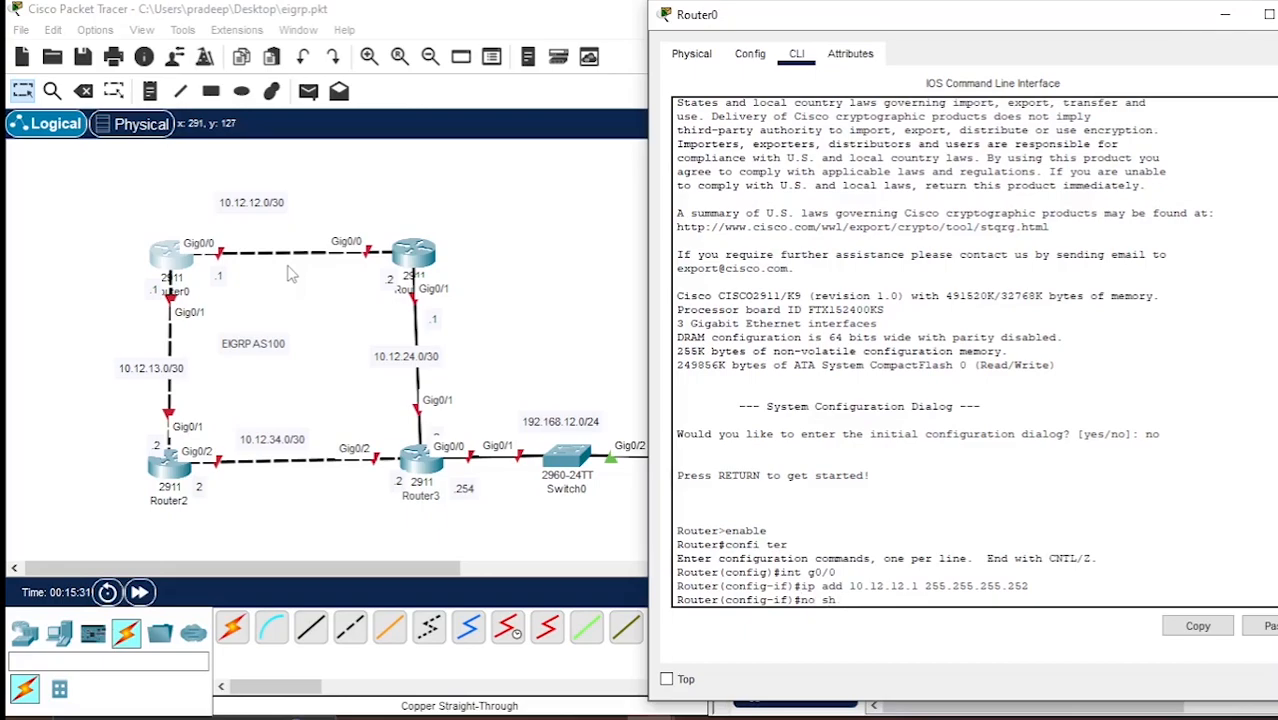
{"action": "type", "text": "ut"}
{"action": "key", "text": "Return"}
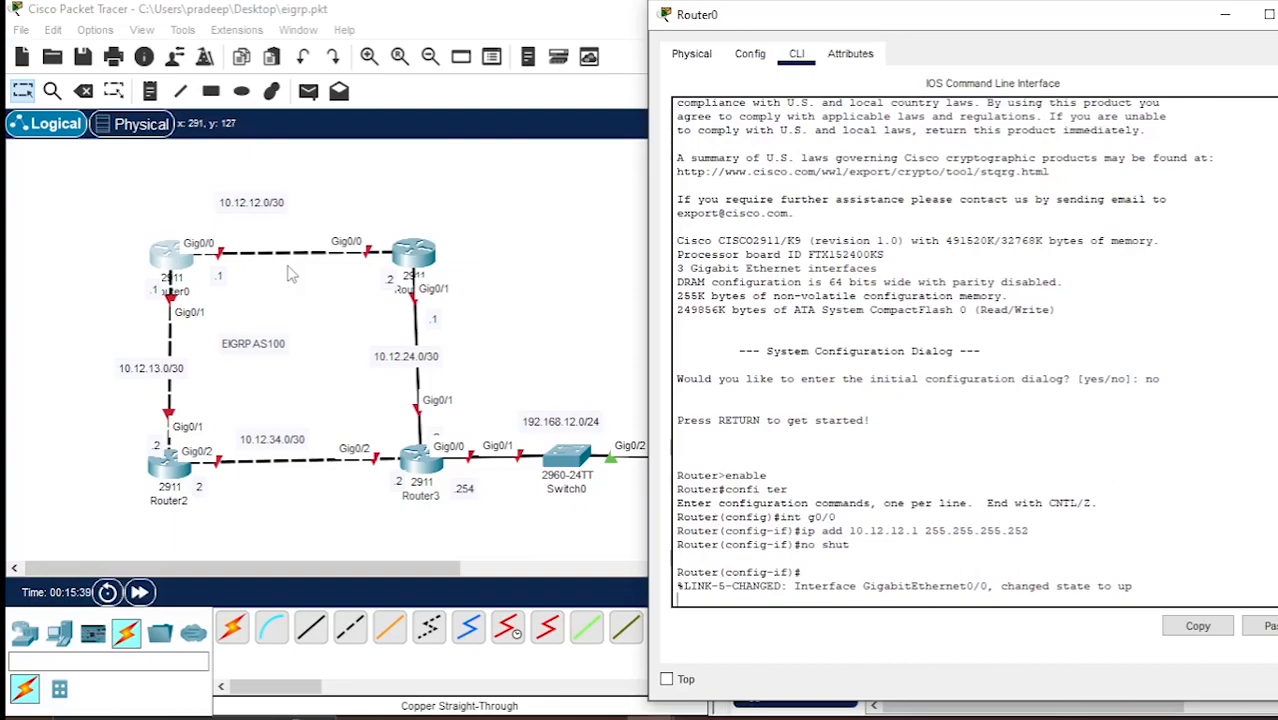
{"action": "key", "text": "Return"}
Assign IP address 10.12.13.1 with mask 255.255.255.252 to Router0's interface g0/1.
{"action": "type", "text": "int"}
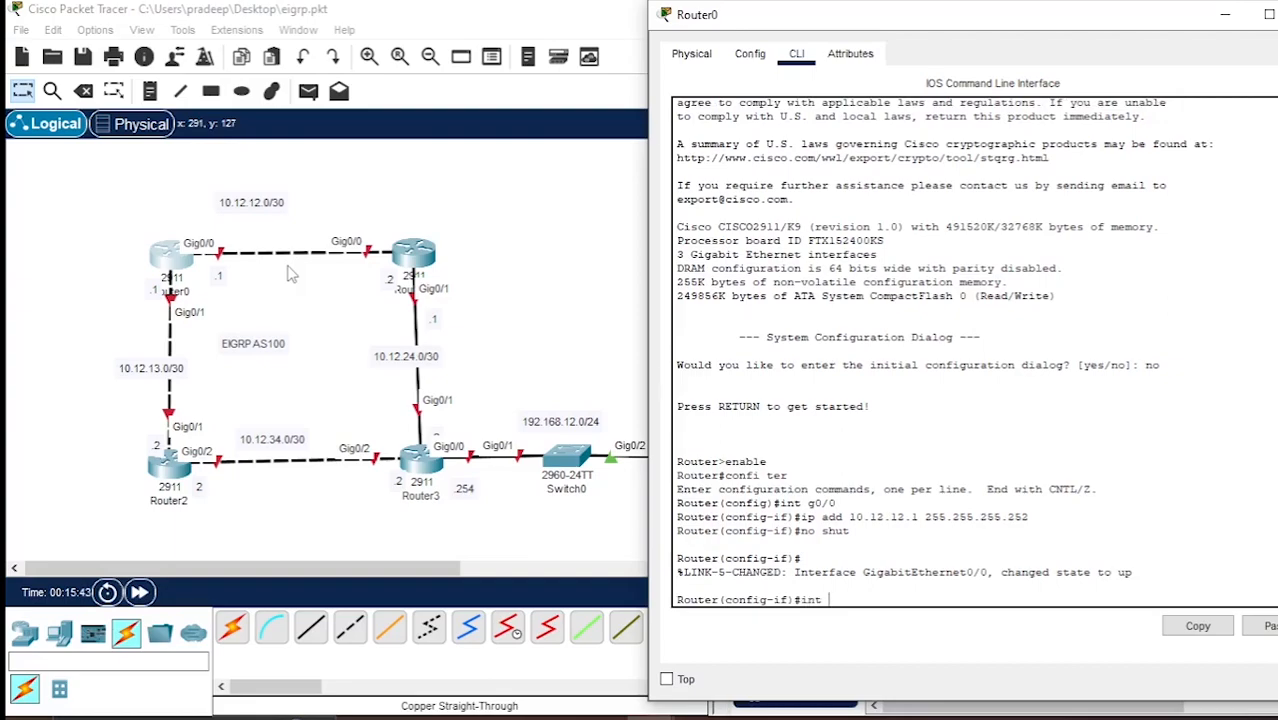
{"action": "type", "text": " g0/1"}
{"action": "key", "text": "Return"}
{"action": "type", "text": "ip"}
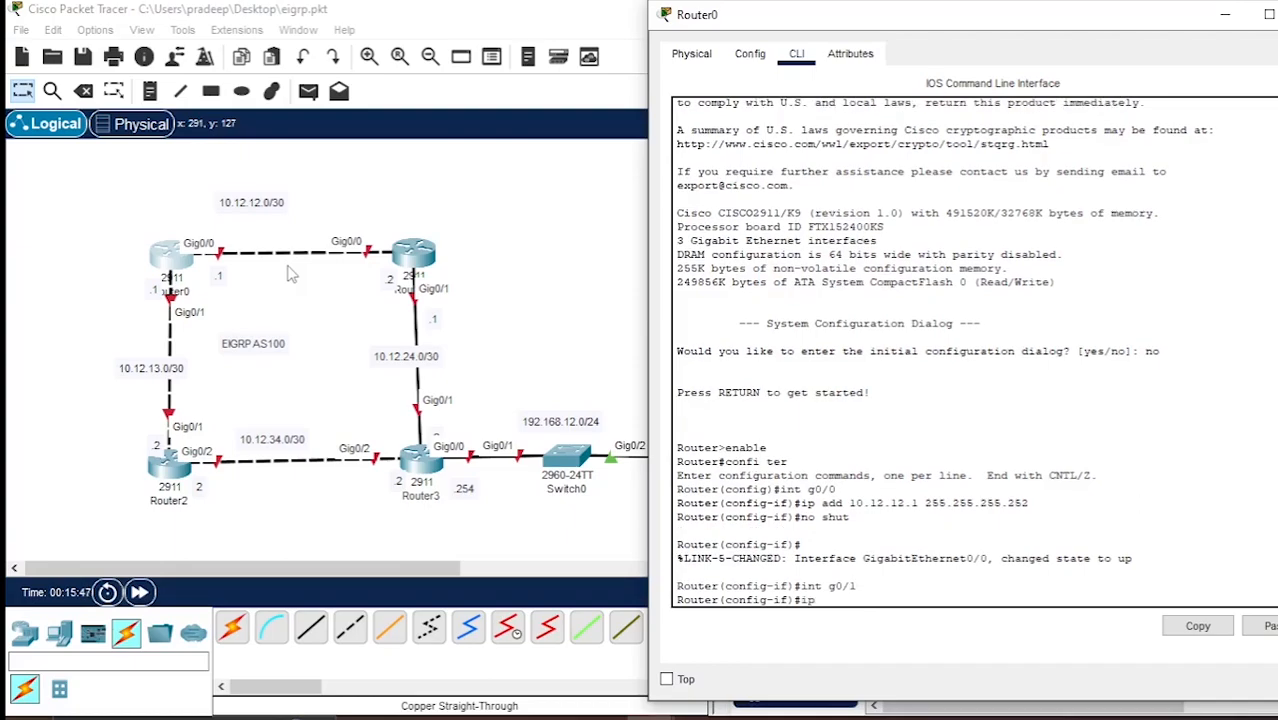
{"action": "type", "text": " add 10.12.13.1 255.255.255.252"}
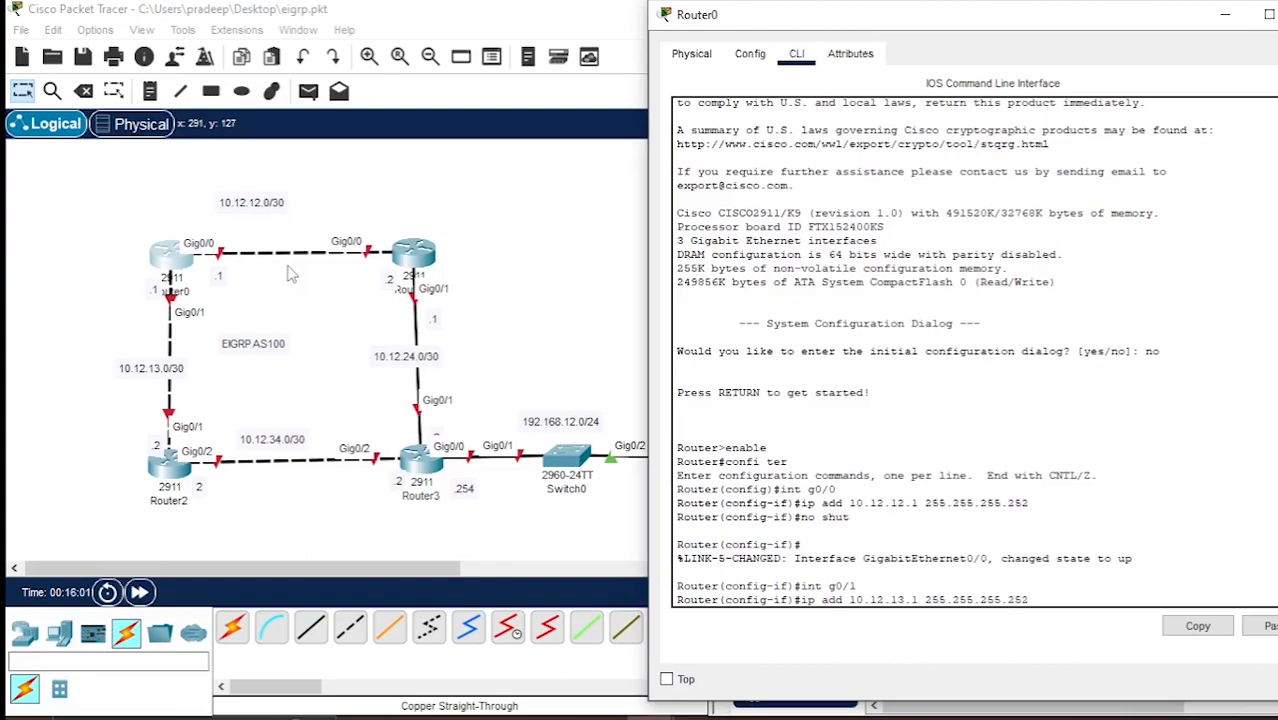
{"action": "key", "text": "Return"}
Enable Router0's interface g0/1 with the no shut command.
{"action": "type", "text": "no"}
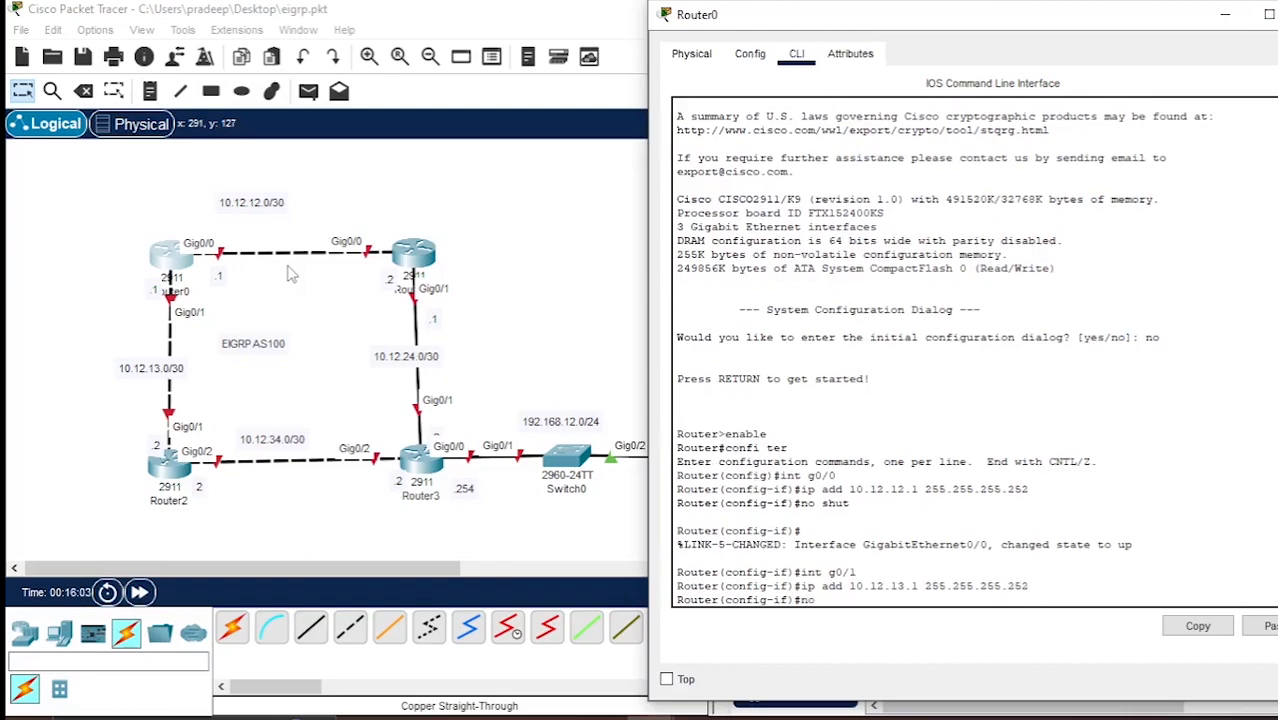
{"action": "type", "text": " shiut"}
{"action": "key", "text": "Return"}
{"action": "key", "text": "Return"}
{"action": "key", "text": "Return"}
{"action": "key", "text": "Return"}
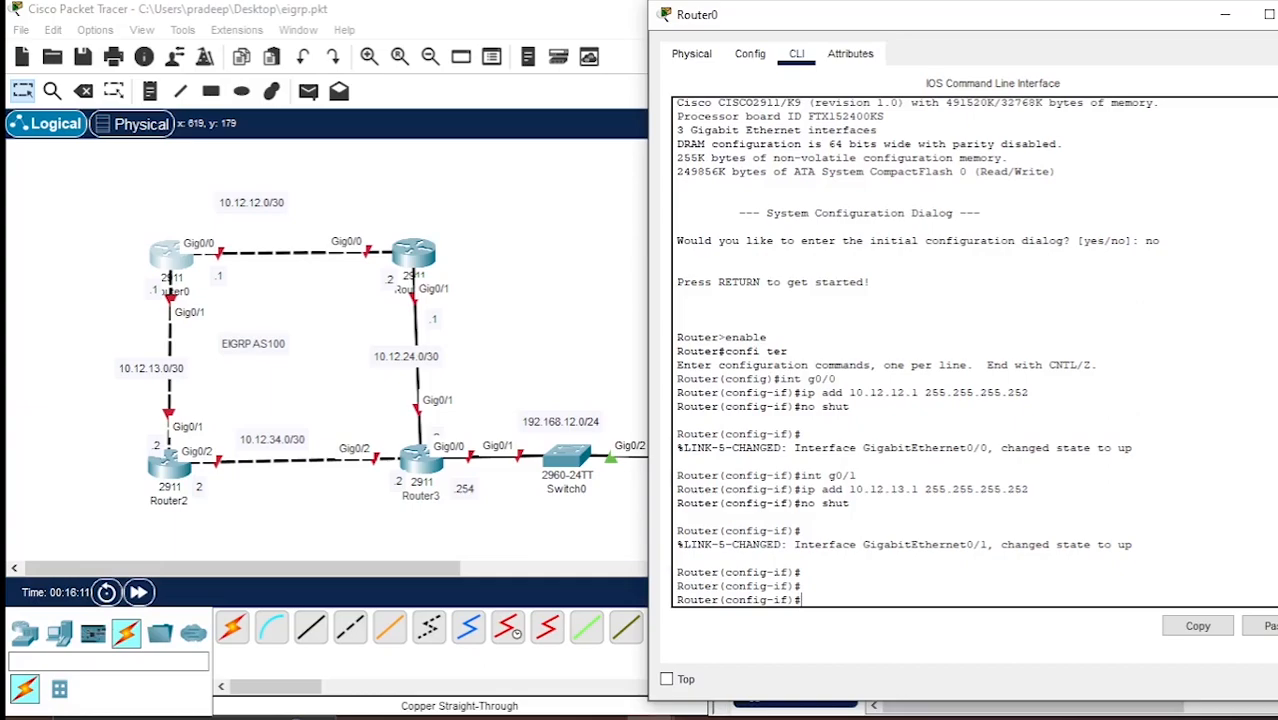
Leave Router0, open Router1's command line and decline the initial configuration dialog.
{"action": "left_click", "coordinate": [127, 337]}
{"action": "left_click", "coordinate": [410, 256]}
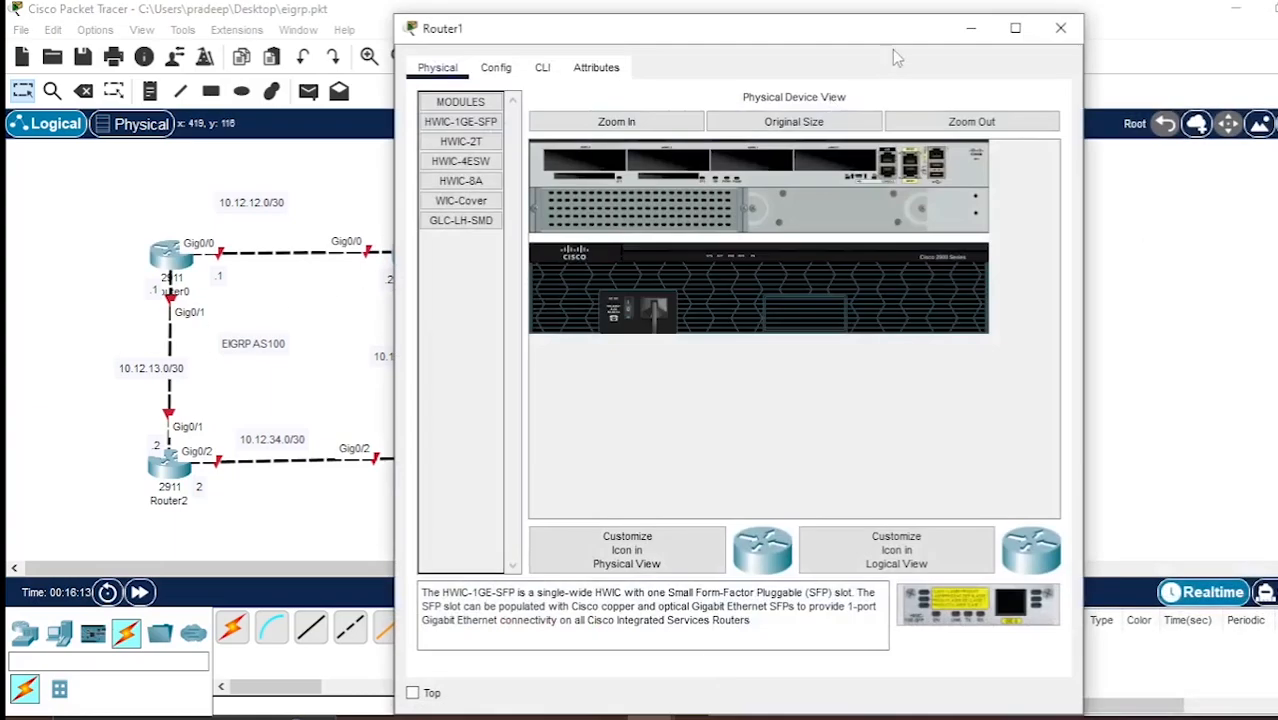
{"action": "left_click_drag", "start_coordinate": [898, 32], "coordinate": [1118, 37]}
{"action": "left_click", "coordinate": [757, 72]}
{"action": "type", "text": "no"}
{"action": "key", "text": "Return"}
Enter privileged mode on Router1, followed by global configuration mode.
{"action": "key", "text": "Return"}
{"action": "key", "text": "Return"}
{"action": "type", "text": "enable"}
{"action": "key", "text": "Return"}
{"action": "type", "text": "confi ter"}
Assign IP address 10.12.12.2 with mask 255.255.255.252 to Router1's interface g0/0.
{"action": "key", "text": "Return"}
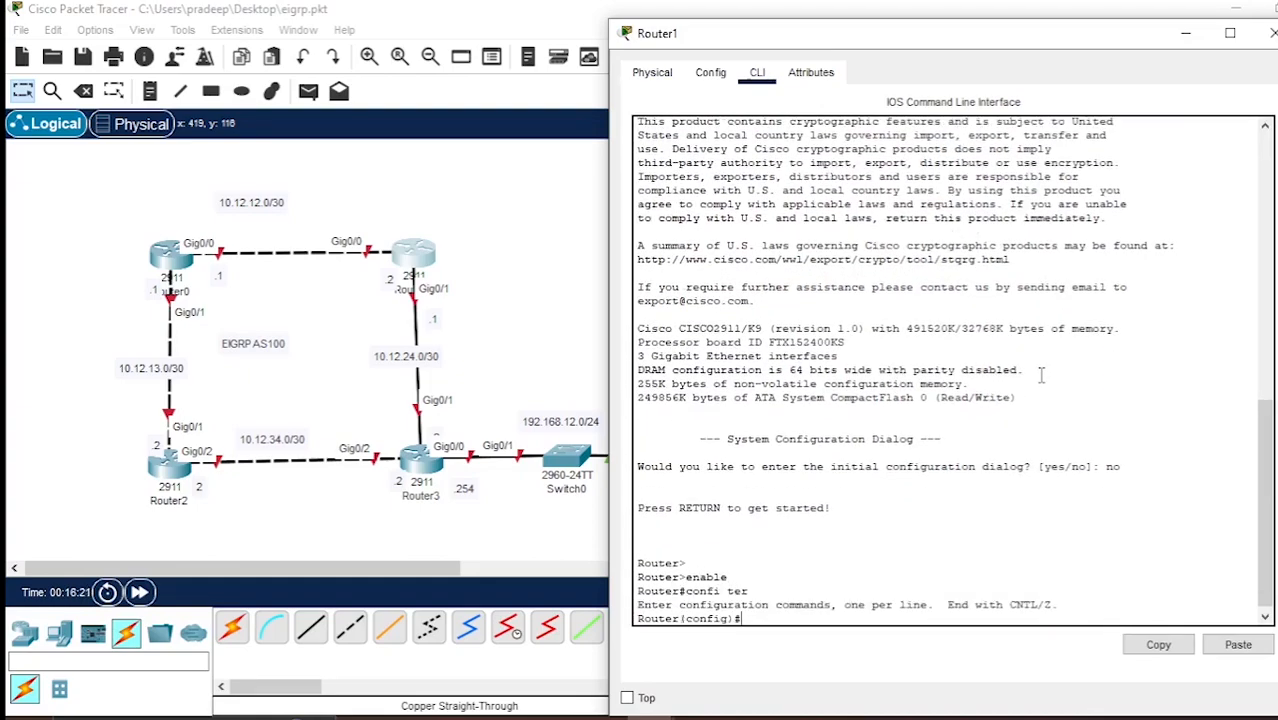
{"action": "type", "text": "int g0/0"}
{"action": "key", "text": "Return"}
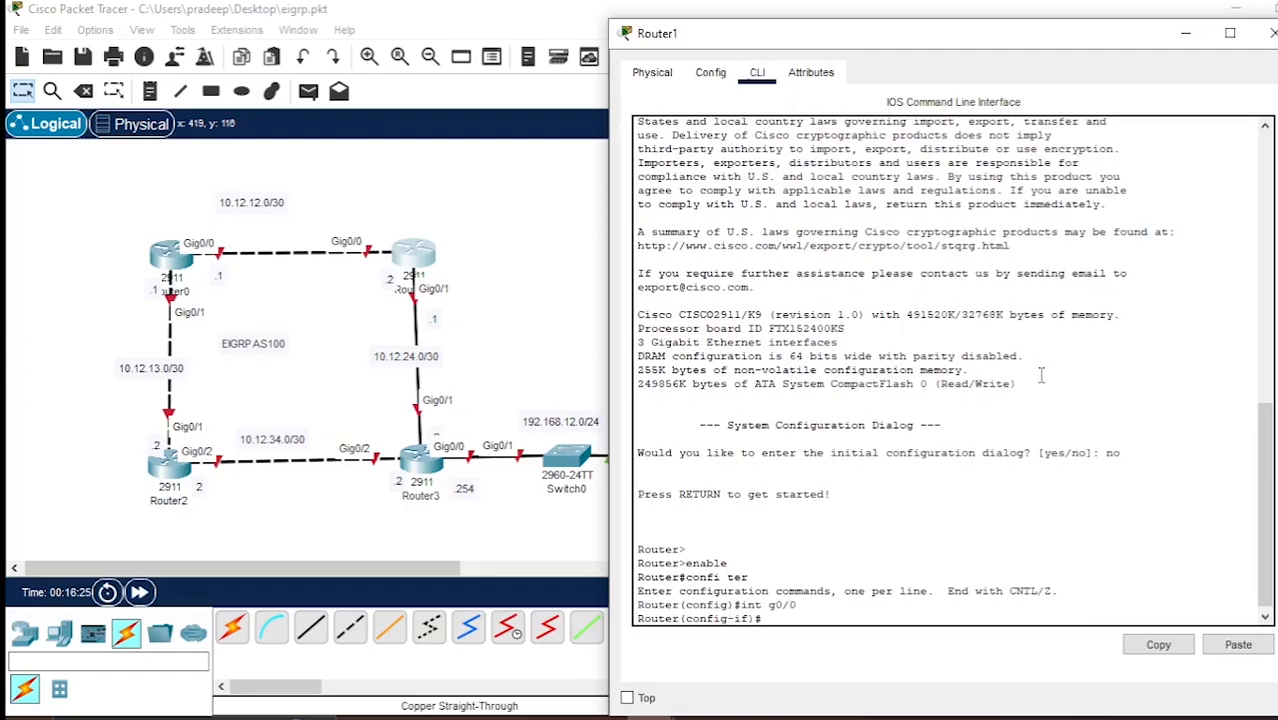
{"action": "type", "text": "ip add"}
{"action": "type", "text": "10.12.12.2 255.255.255.252"}
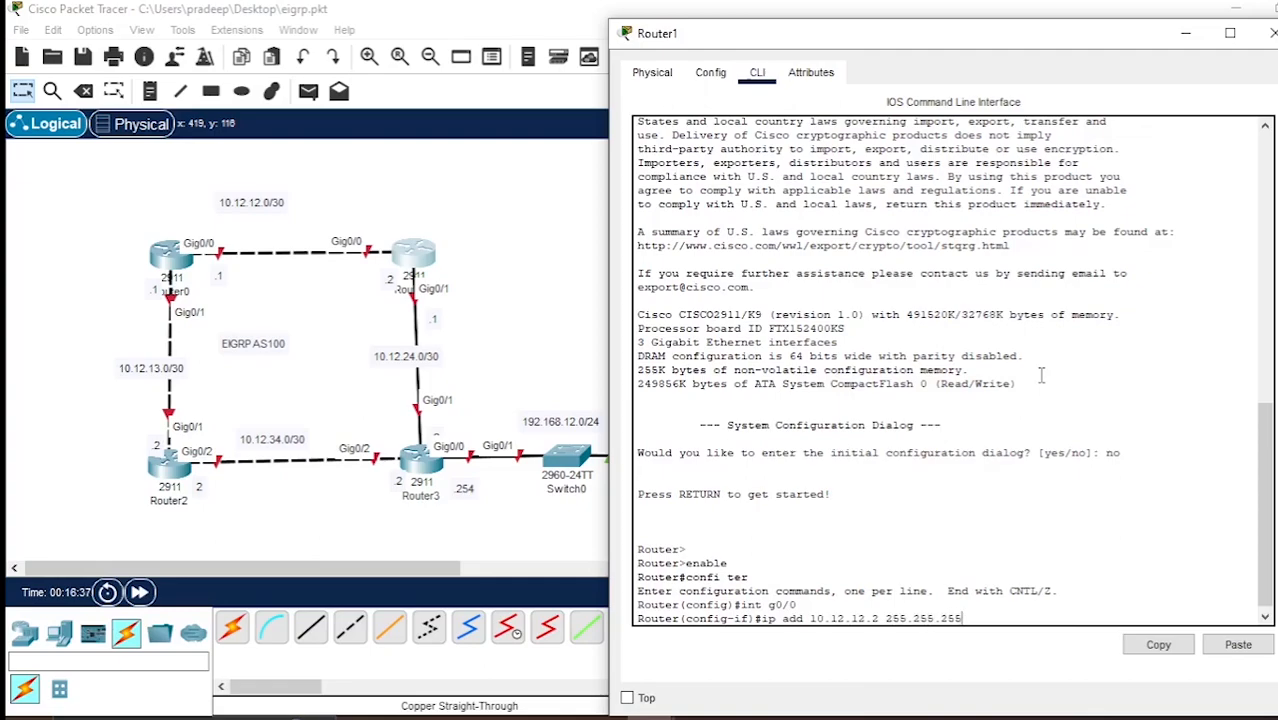
{"action": "key", "text": "Return"}
Enable Router1's interface g0/0 with the no shut command.
{"action": "type", "text": "no shut"}
{"action": "key", "text": "Return"}
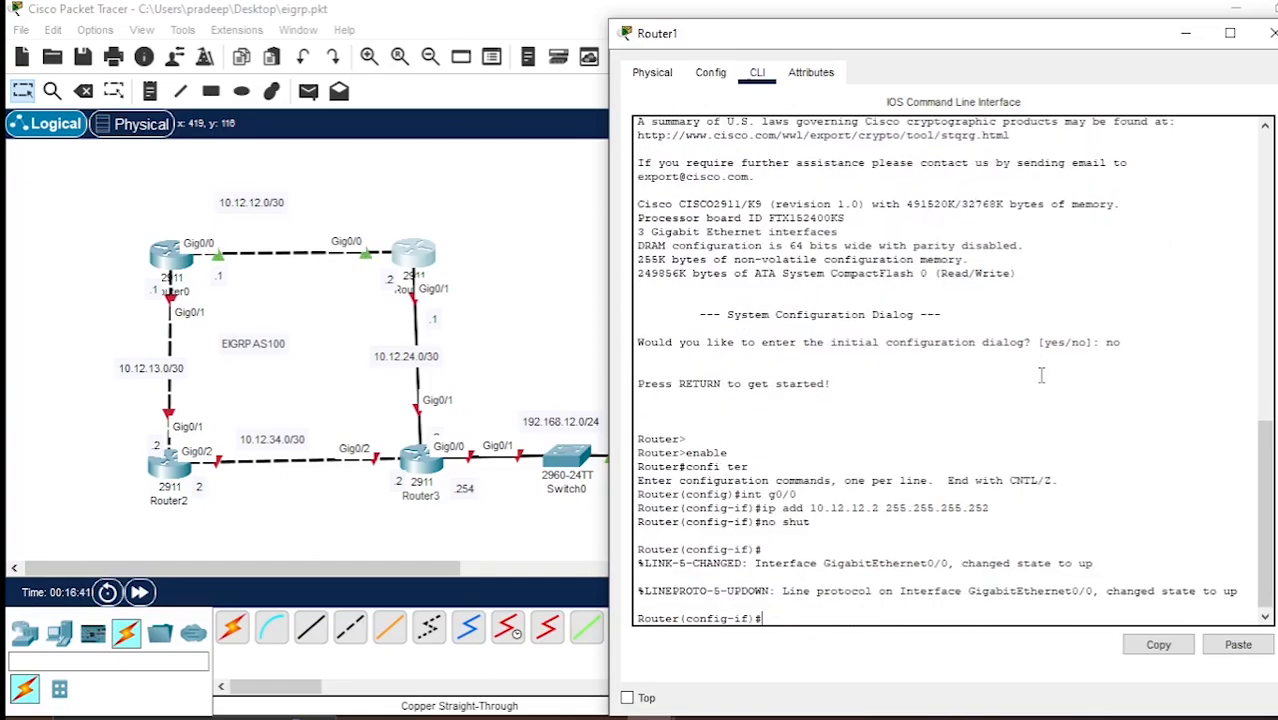
{"action": "key", "text": "Return"}
{"action": "key", "text": "Return"}
Assign IP address 10.12.24.1 with mask 255.255.255.252 to Router1's interface g0/1.
{"action": "type", "text": "int g0/1"}
{"action": "key", "text": "Return"}
{"action": "type", "text": "ip add 19"}
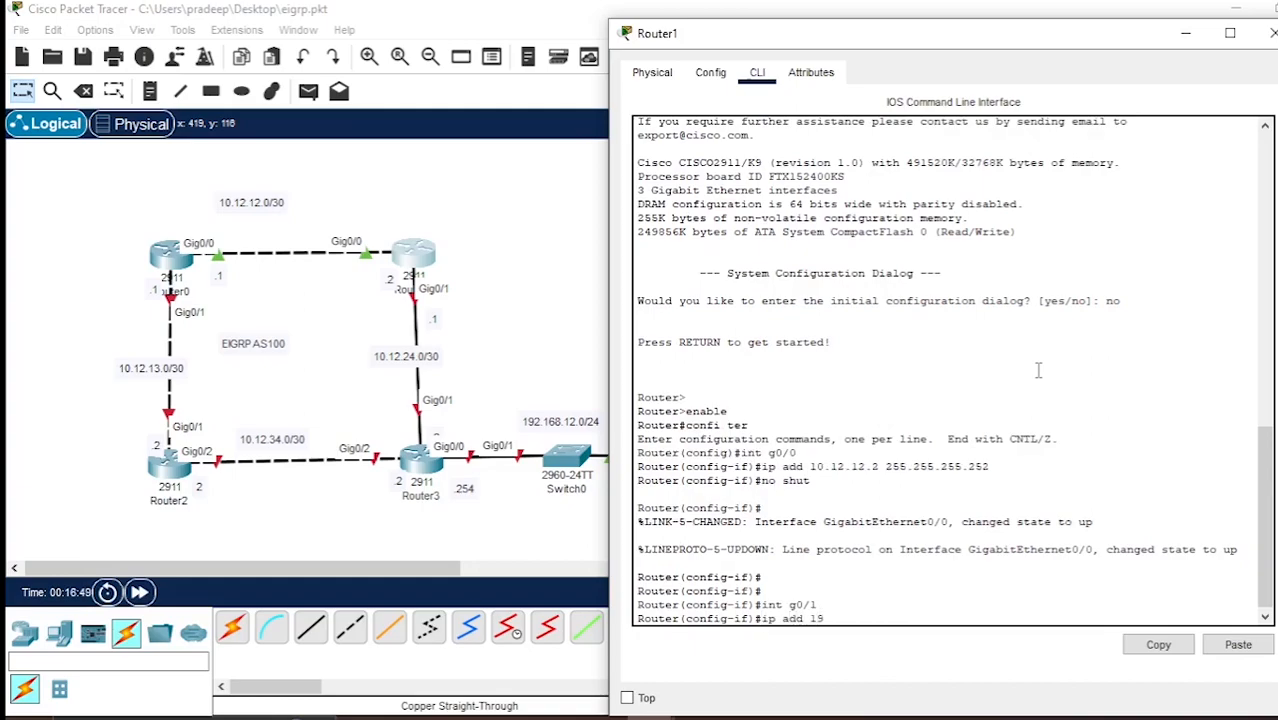
{"action": "type", "text": "0.12.24.1 255.255.255.252"}
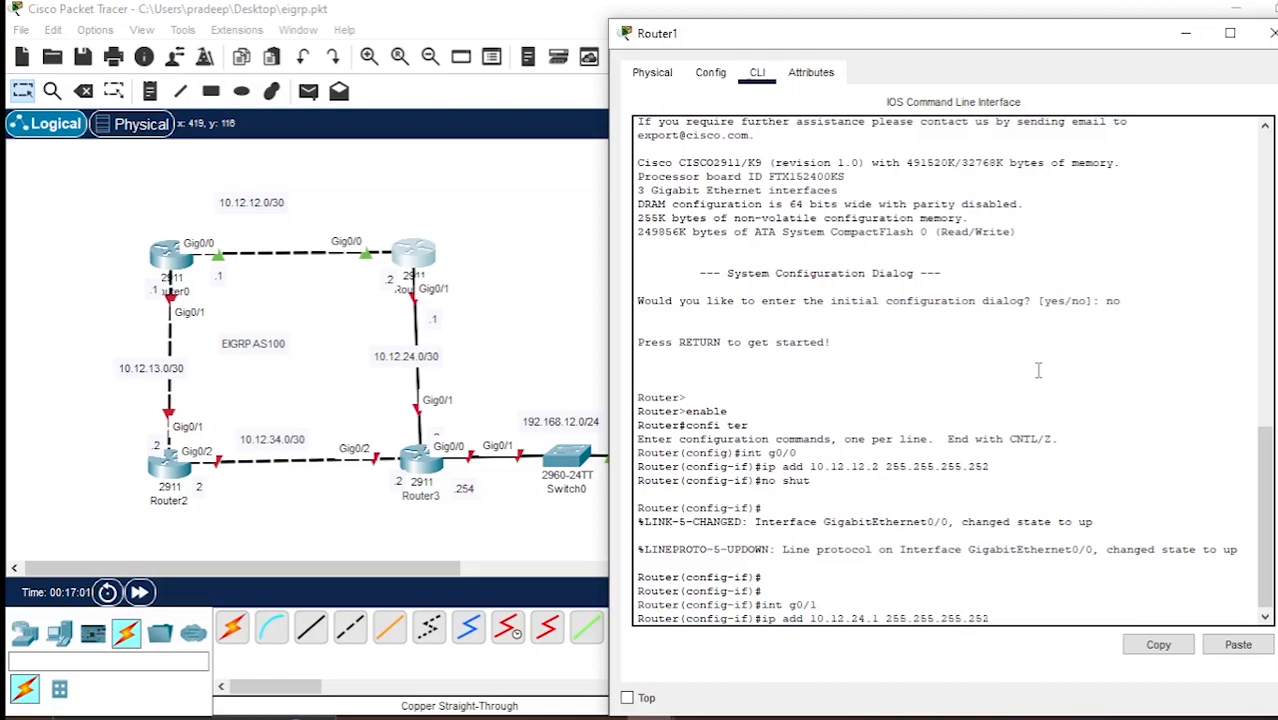
{"action": "key", "text": "Return"}
Enable Router1's interface g0/1 with the no shut command and close the router's window.
{"action": "type", "text": "no shut"}
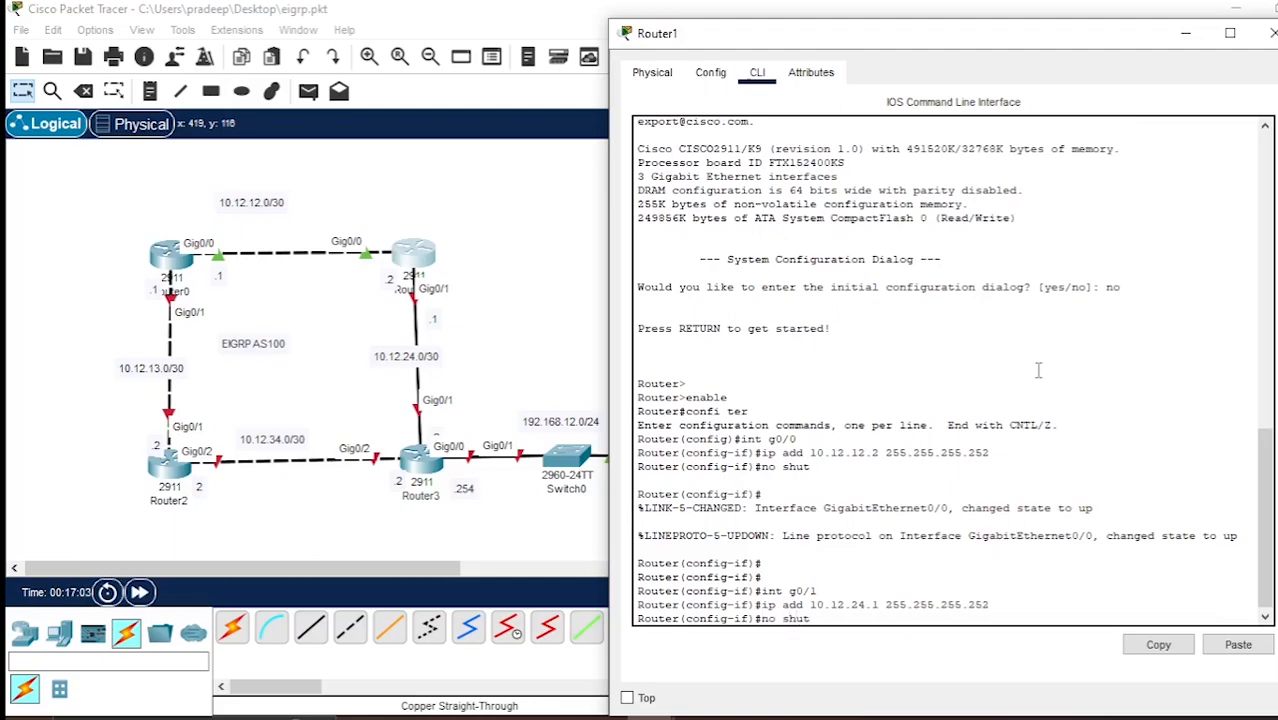
{"action": "key", "text": "Return"}
{"action": "key", "text": "Return"}
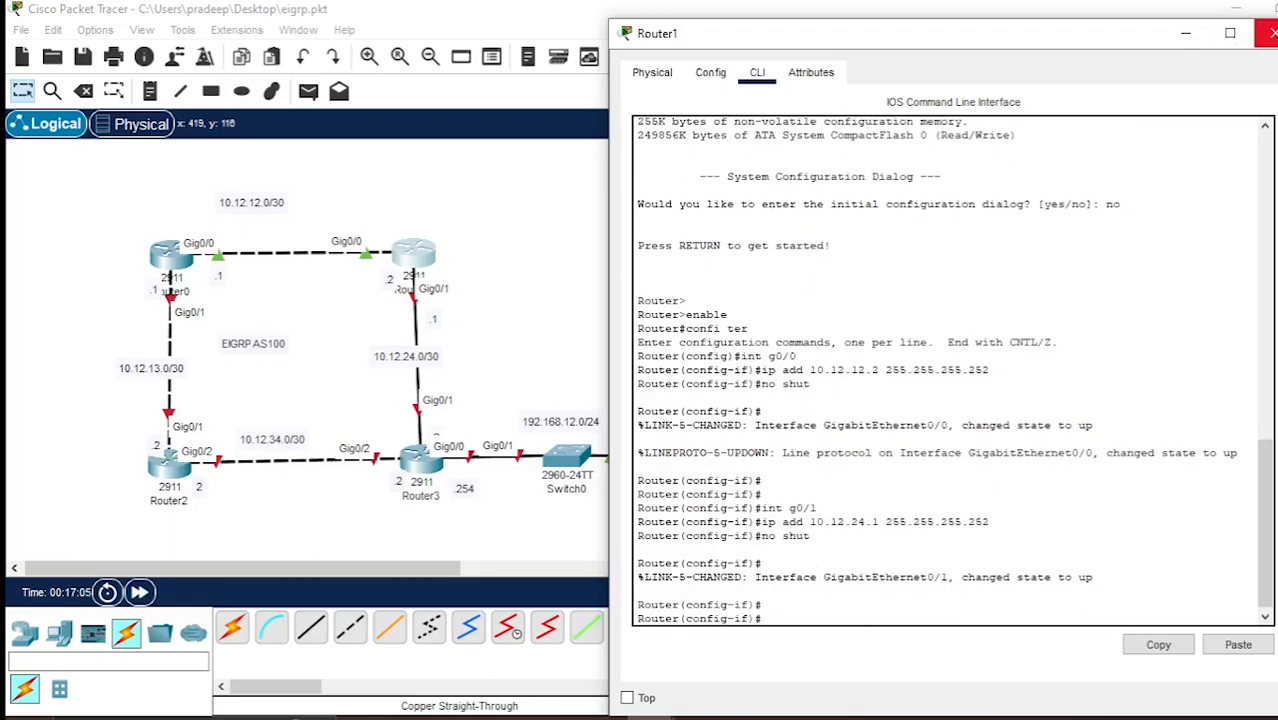
{"action": "left_click", "coordinate": [1272, 33]}
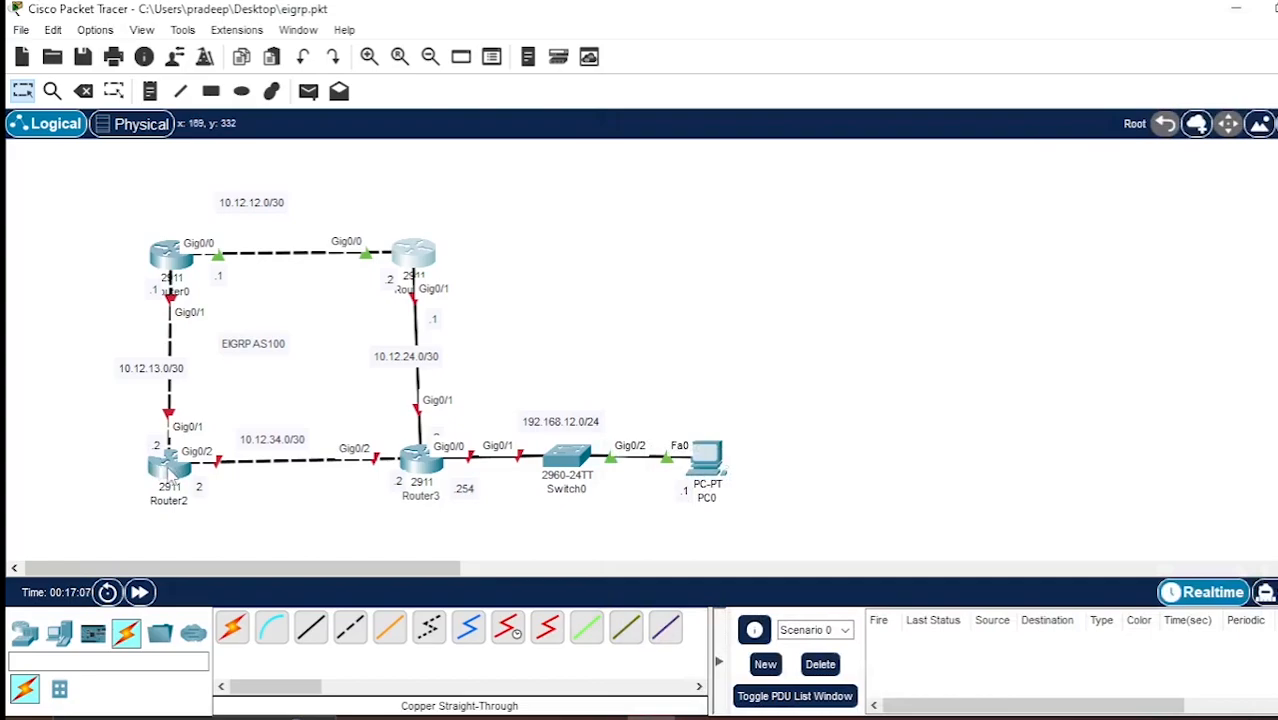
Place the note R1 beside Router0 and the note R2 beside Router1 in the topology.
{"action": "left_click", "coordinate": [150, 91]}
{"action": "left_click", "coordinate": [89, 249]}
{"action": "type", "text": "R1"}
{"action": "left_click", "coordinate": [456, 268]}
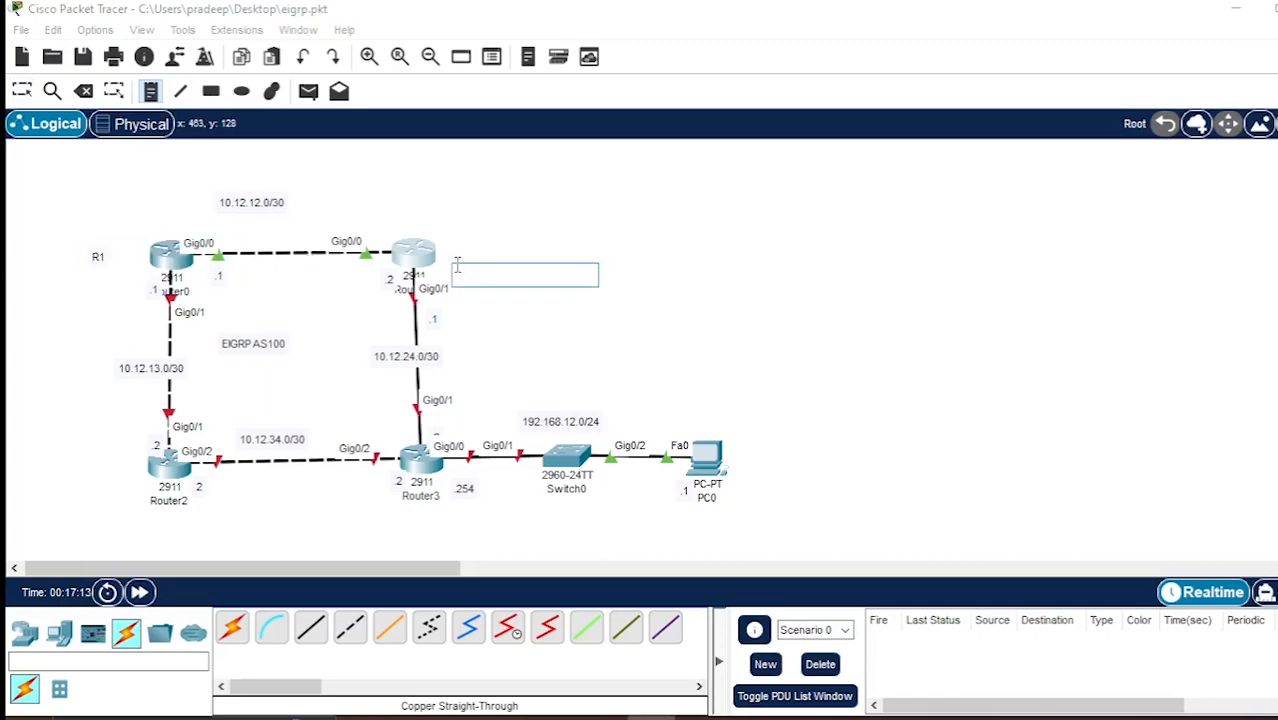
{"action": "type", "text": "R2"}
Place the note R3 below Router2 and R4 below Router3, ending note placement.
{"action": "left_click", "coordinate": [158, 522]}
{"action": "type", "text": "R3"}
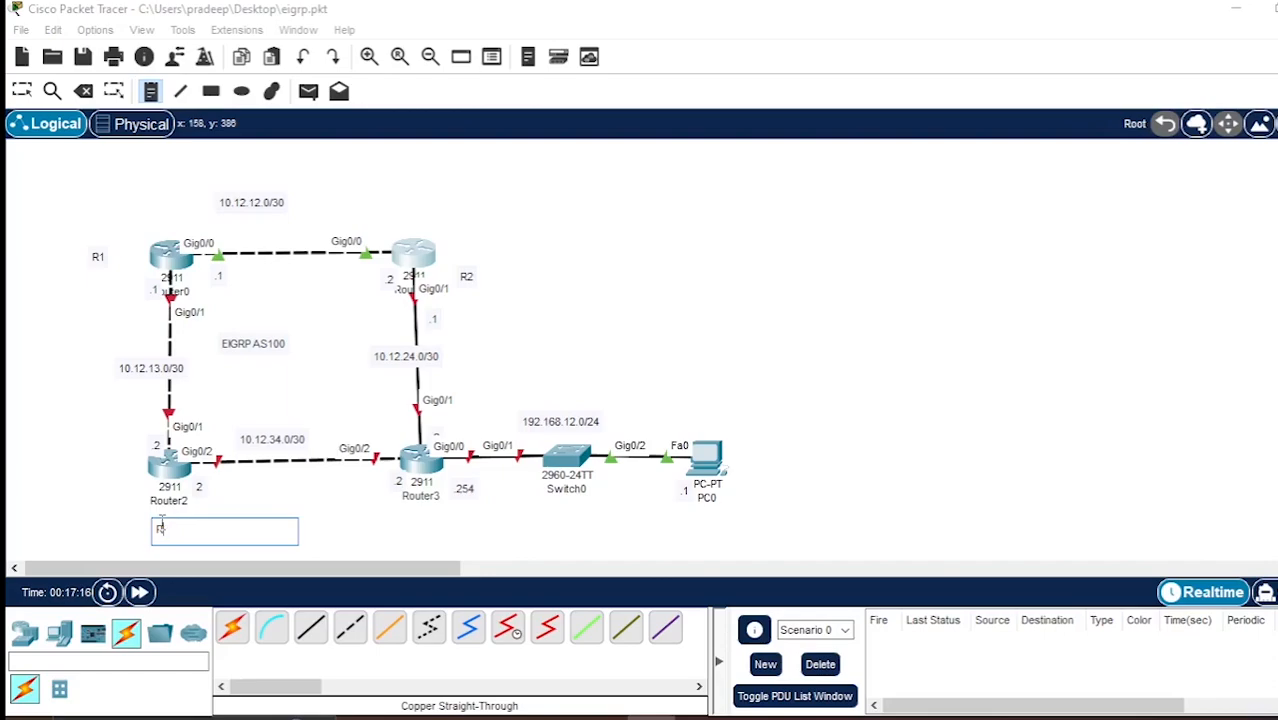
{"action": "left_click", "coordinate": [406, 524]}
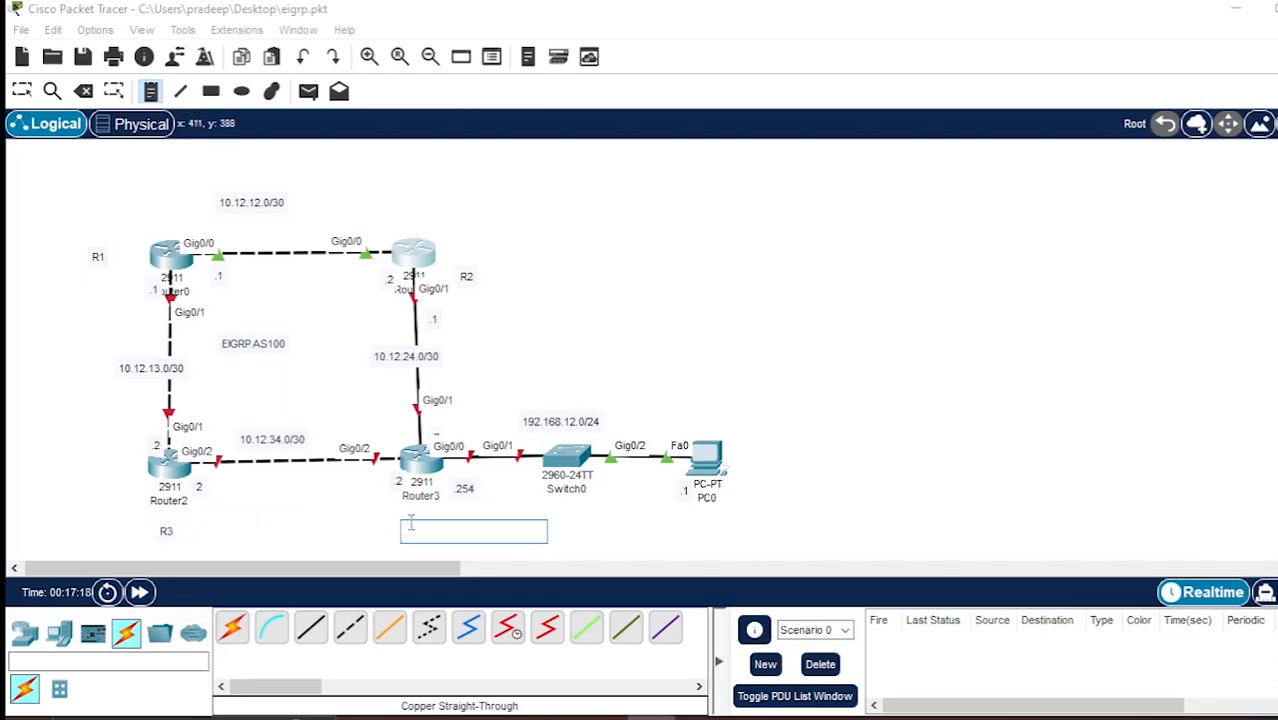
{"action": "type", "text": "R4"}
{"action": "left_click", "coordinate": [21, 91]}
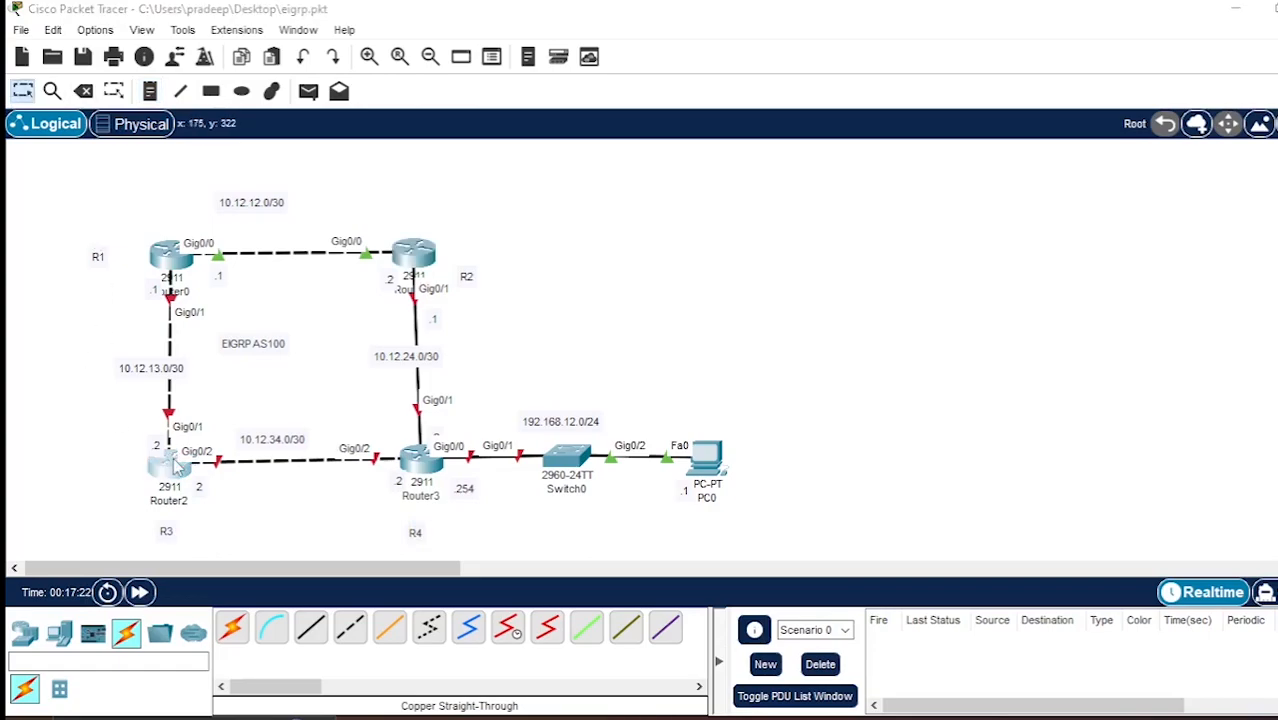
Open Router2's command line and decline the initial configuration dialog.
{"action": "left_click", "coordinate": [169, 463]}
{"action": "left_click_drag", "start_coordinate": [838, 38], "coordinate": [1011, 43]}
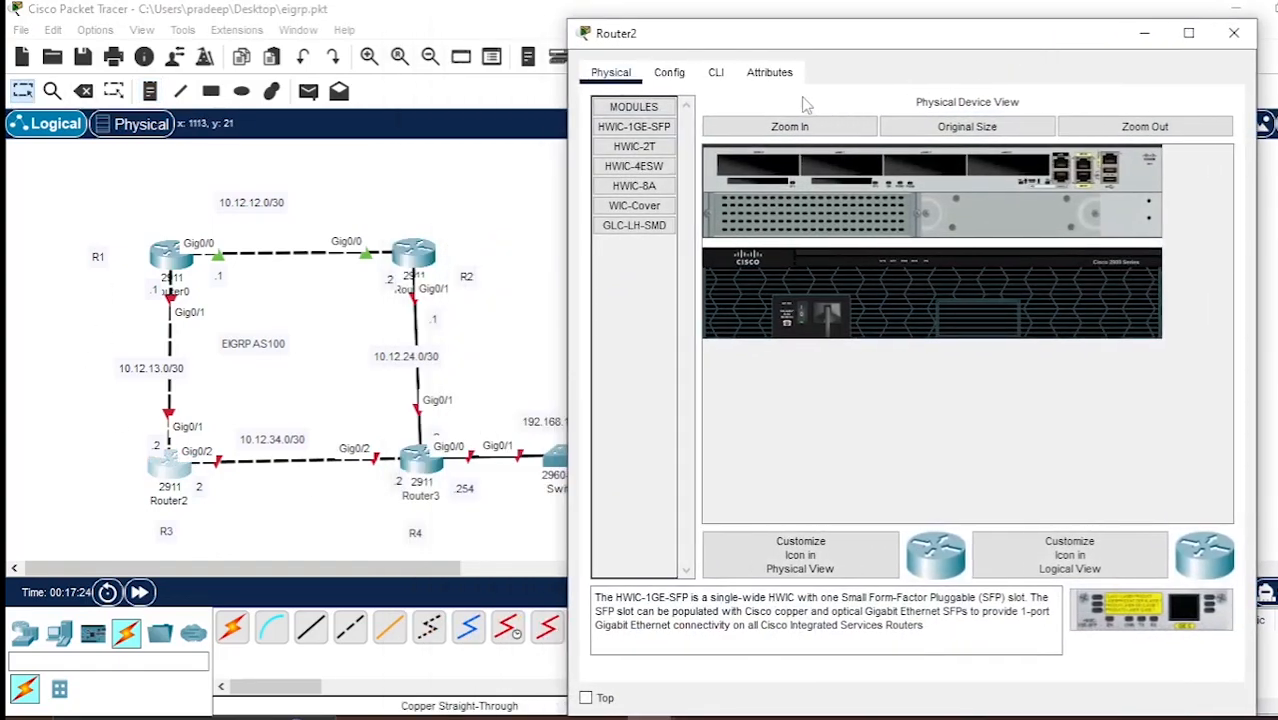
{"action": "left_click", "coordinate": [716, 72]}
{"action": "type", "text": "NO"}
{"action": "key", "text": "Return"}
Enter privileged mode on Router2 with enable and go into global configuration mode with confi ter.
{"action": "key", "text": "Return"}
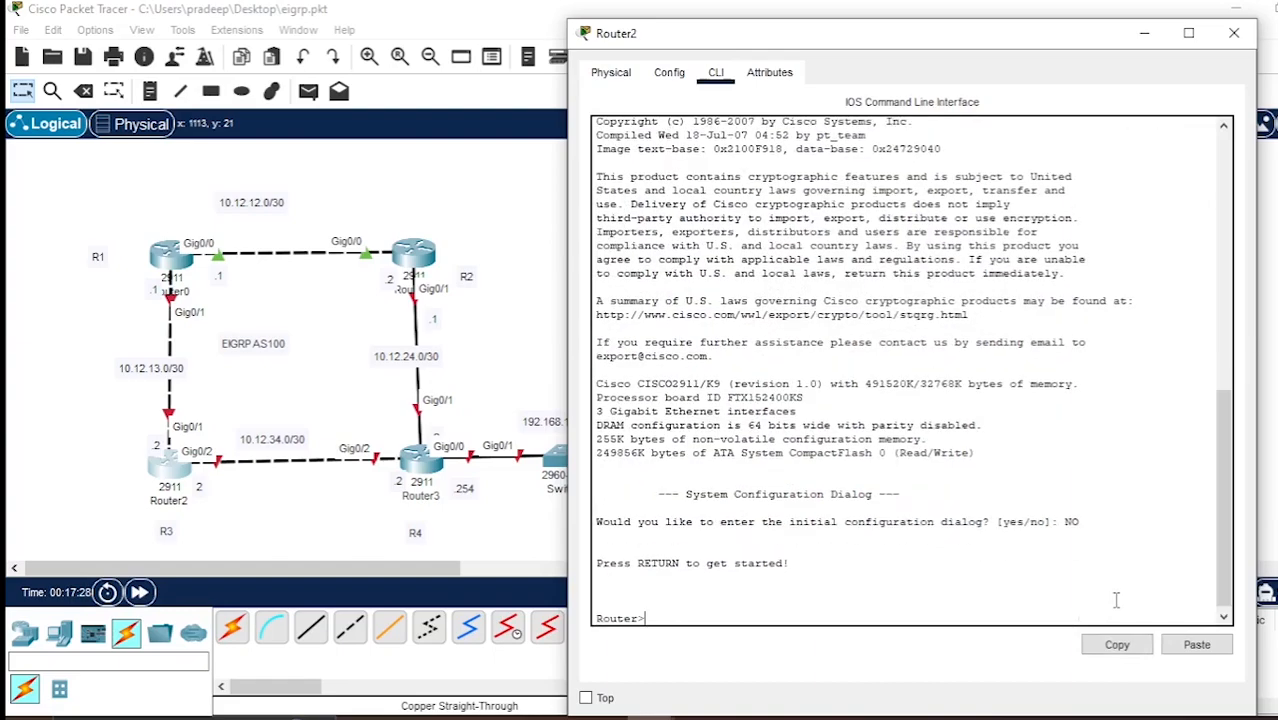
{"action": "type", "text": "ena"}
{"action": "key", "text": "BackSpace"}
{"action": "type", "text": "n"}
{"action": "key", "text": "BackSpace"}
{"action": "key", "text": "BackSpace"}
{"action": "type", "text": "able"}
{"action": "key", "text": "Return"}
{"action": "type", "text": "confi ter"}
Assign IP address 10.12.13.2 with mask 255.255.255.252 to Router2's interface g0/1.
{"action": "key", "text": "Return"}
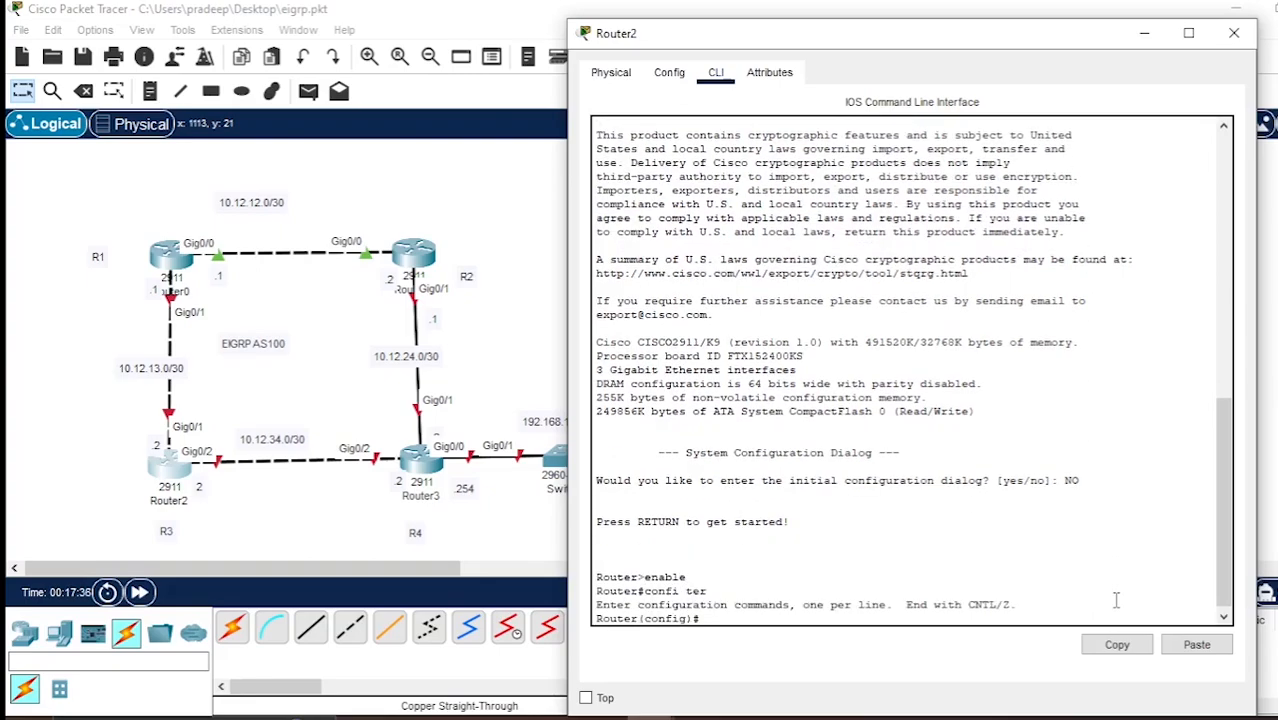
{"action": "type", "text": "int g0/1"}
{"action": "key", "text": "Return"}
{"action": "type", "text": "ip add"}
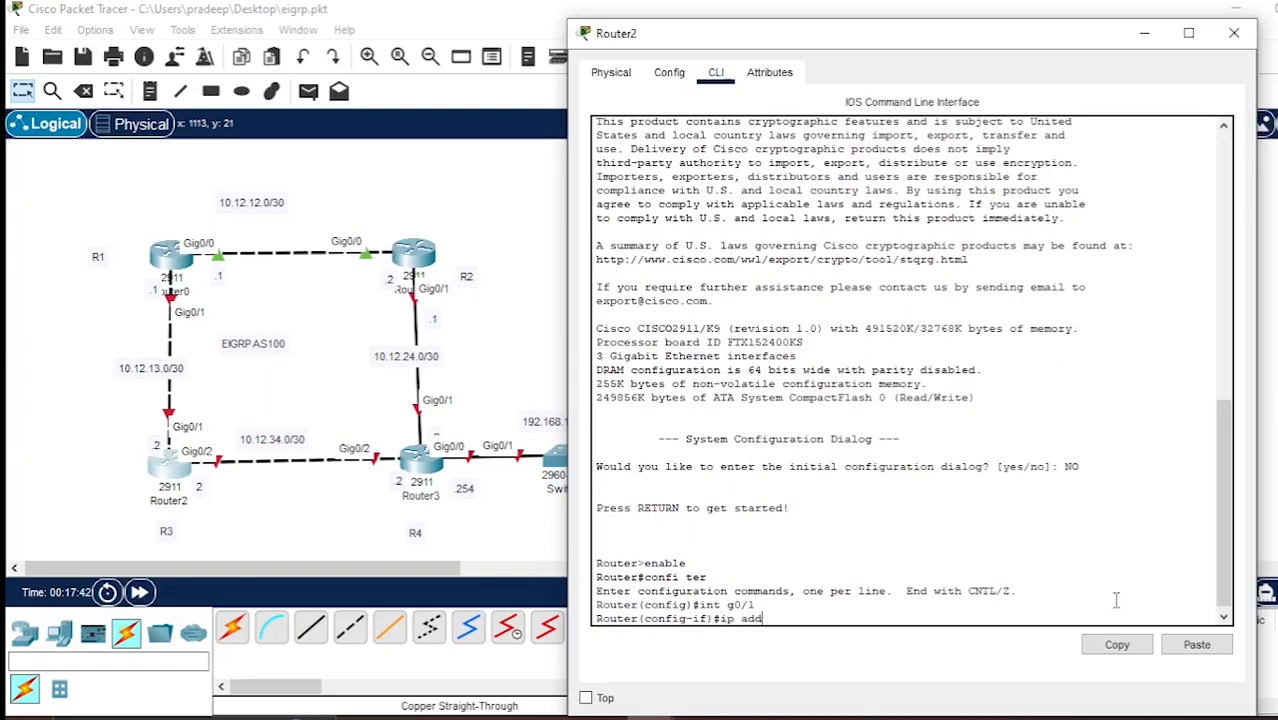
{"action": "type", "text": " 10.12.13.2 255.255.255.252"}
{"action": "key", "text": "Return"}
Enable Router2's interface g0/1 with the no shut command.
{"action": "type", "text": "no shut"}
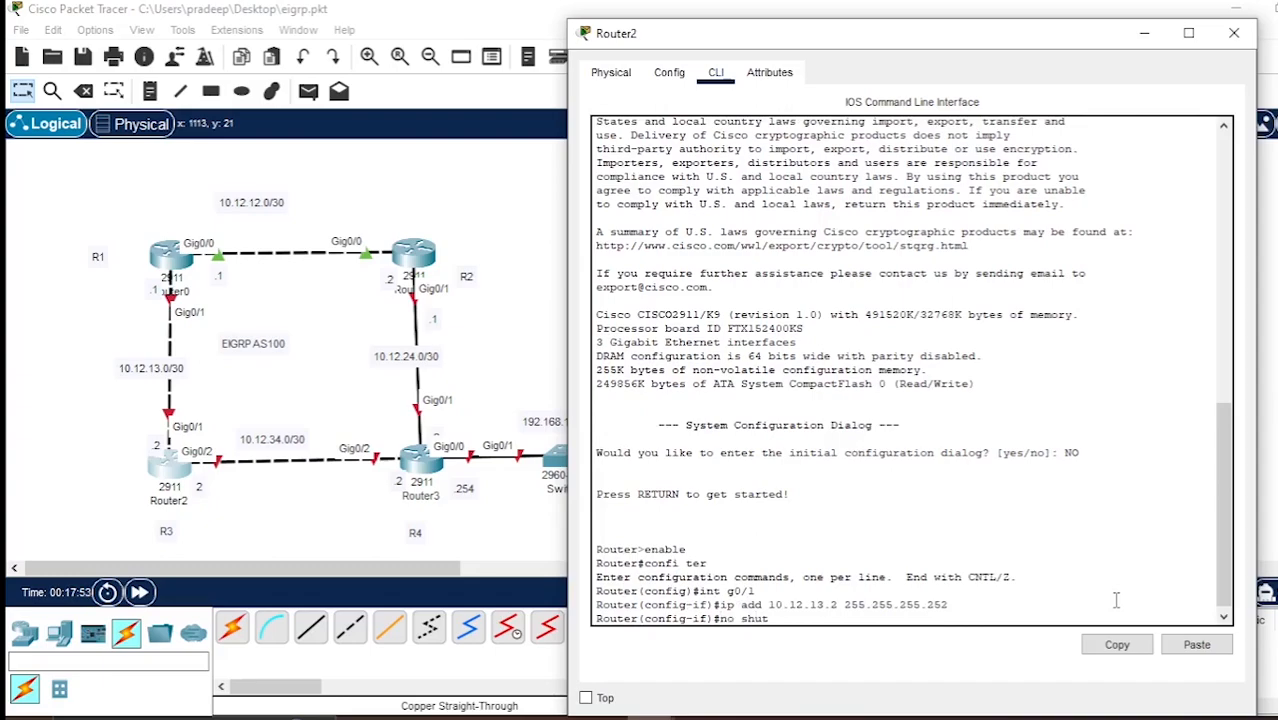
{"action": "key", "text": "Return"}
Assign IP address 10.12.34.1 with mask 255.255.255.252 to Router2's interface g0/2.
{"action": "key", "text": "Return"}
{"action": "type", "text": "int g0/2"}
{"action": "key", "text": "Return"}
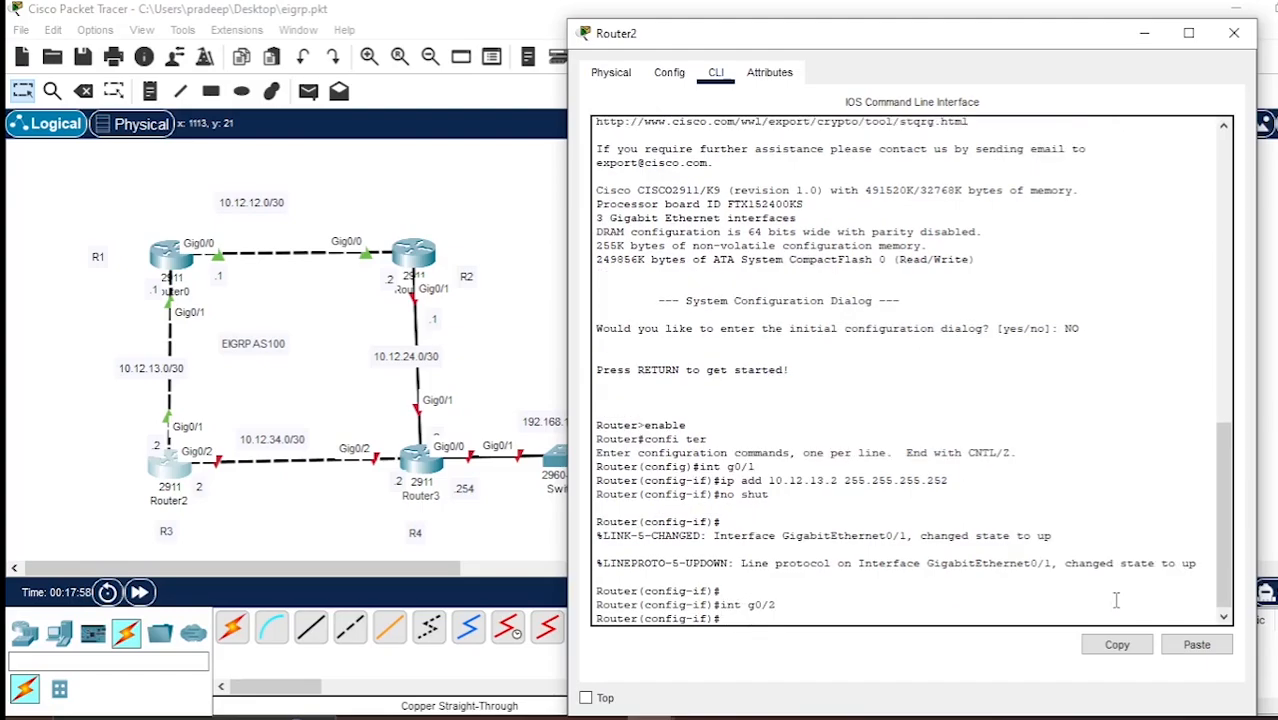
{"action": "type", "text": "ip add 10.12.34.1 255.255."}
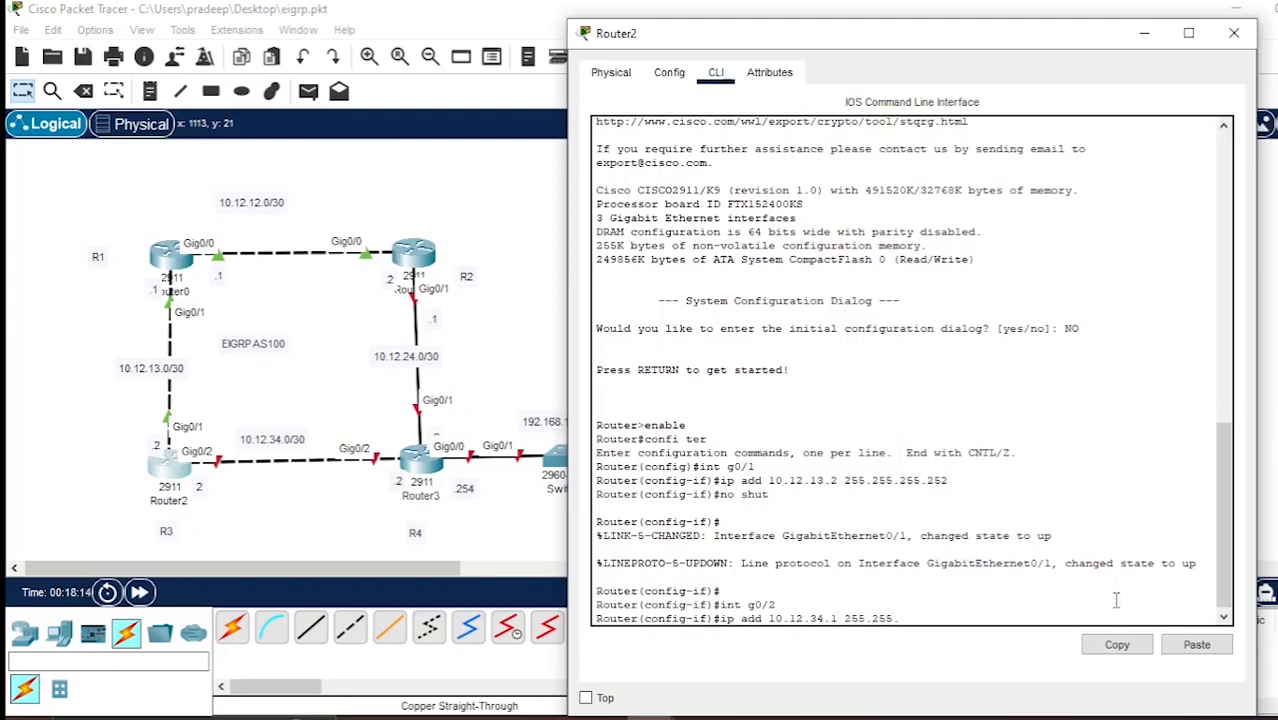
{"action": "type", "text": "255.252"}
{"action": "key", "text": "Return"}
Enable Router2's interface g0/2 with the no shut command and close the router's window.
{"action": "type", "text": "no shut"}
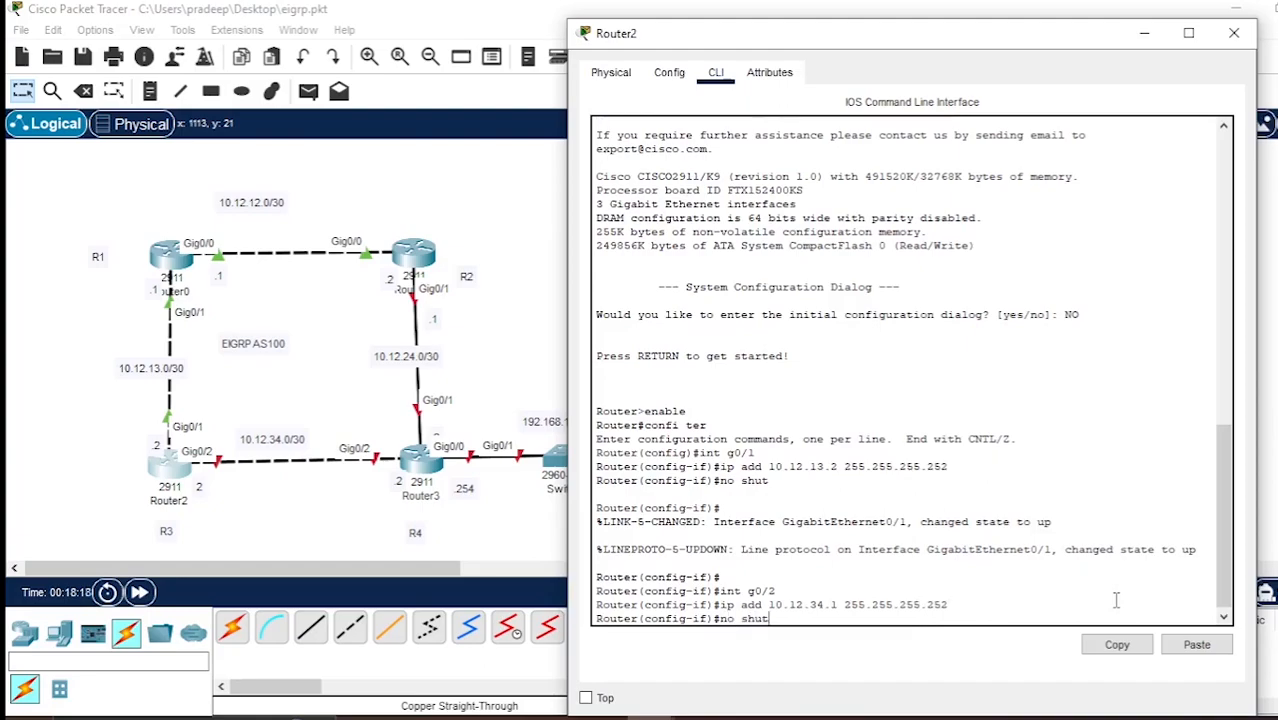
{"action": "key", "text": "Return"}
{"action": "key", "text": "Return"}
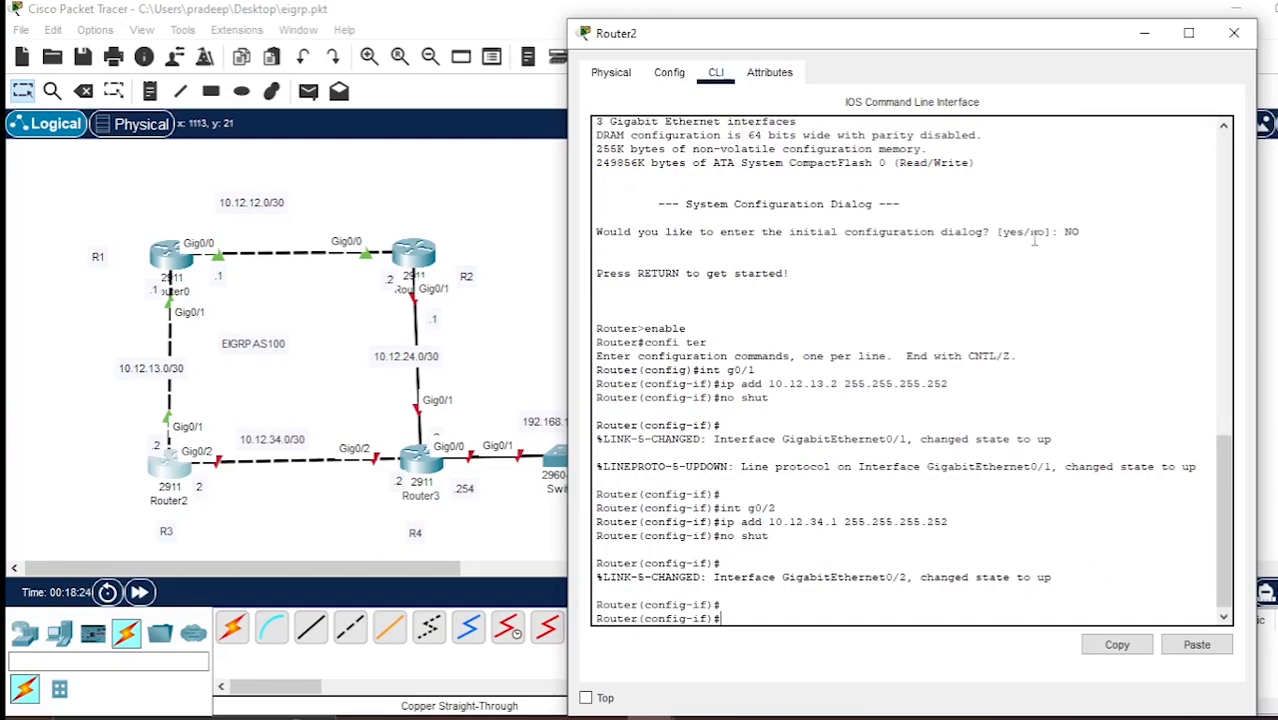
{"action": "left_click", "coordinate": [1234, 33]}
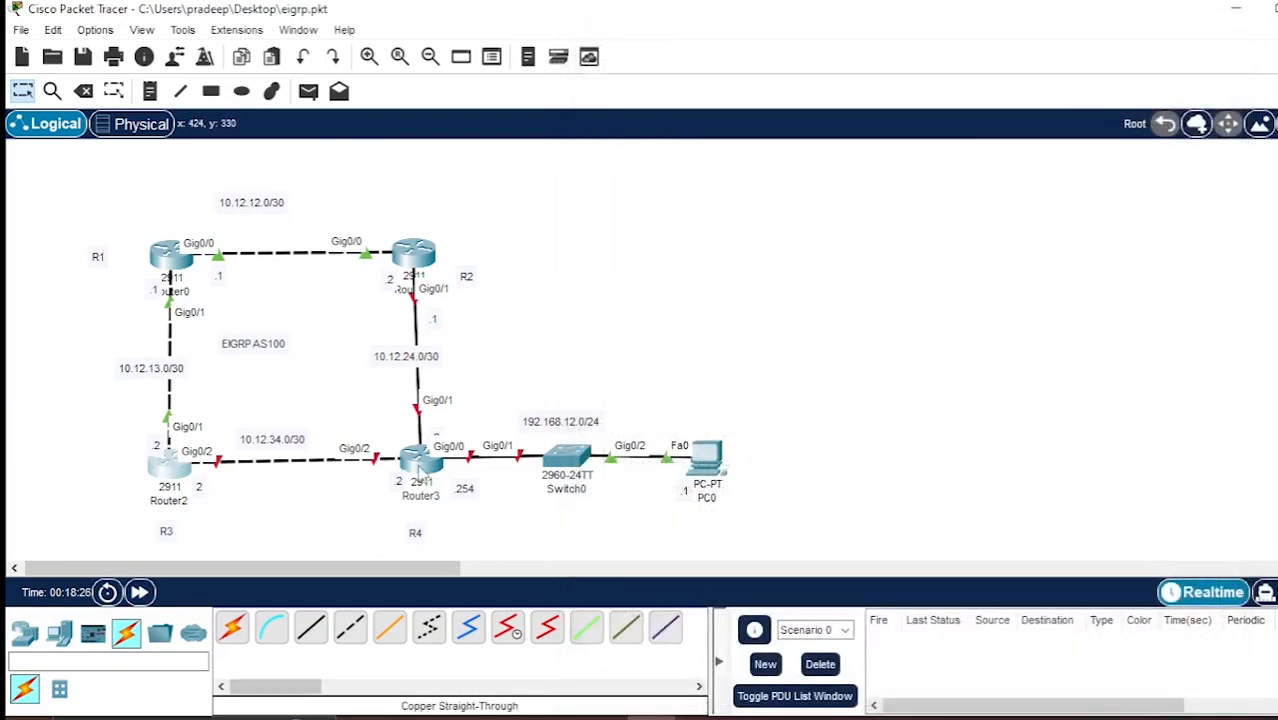
Open Router3's command line and decline the initial configuration dialog.
{"action": "left_click", "coordinate": [420, 458]}
{"action": "left_click_drag", "start_coordinate": [792, 34], "coordinate": [906, 28]}
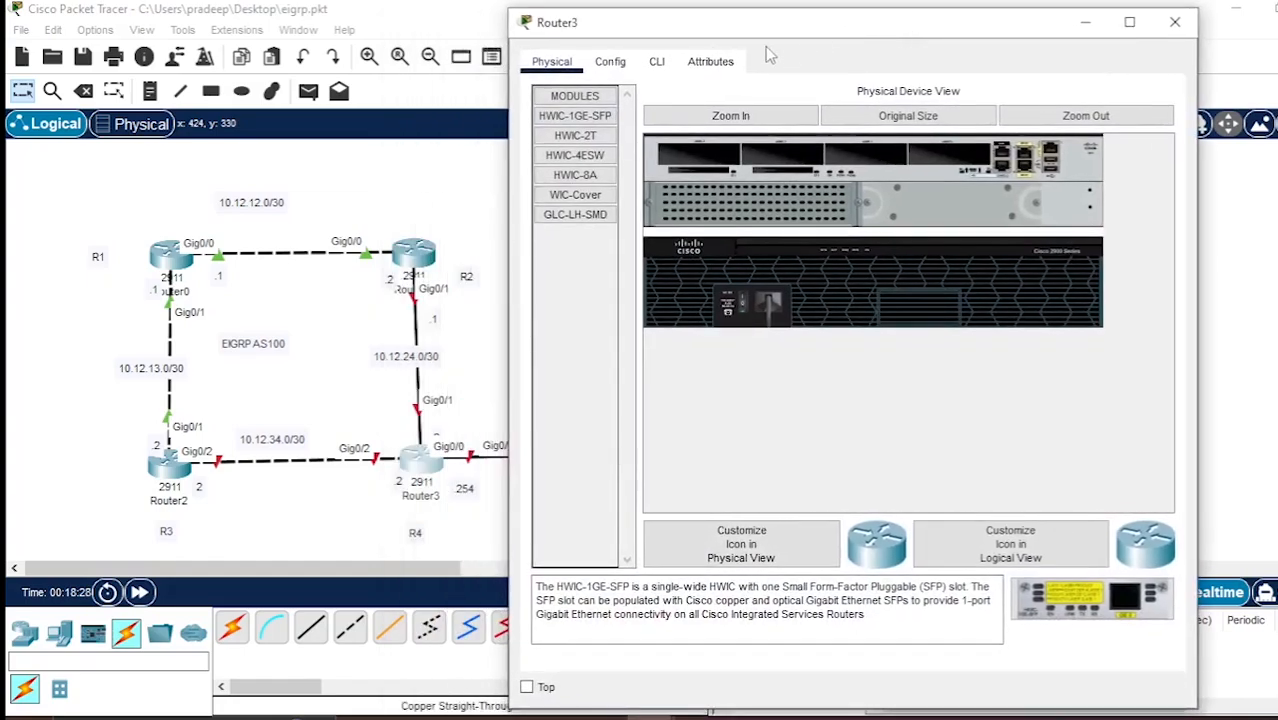
{"action": "left_click", "coordinate": [656, 62]}
{"action": "left_click_drag", "start_coordinate": [774, 36], "coordinate": [858, 30]}
{"action": "type", "text": "no"}
{"action": "key", "text": "Return"}
Enter privileged mode on Router3 with enable and go into global configuration mode with confi ter.
{"action": "key", "text": "Return"}
{"action": "key", "text": "Return"}
{"action": "type", "text": "enable"}
{"action": "key", "text": "Return"}
{"action": "type", "text": "c"}
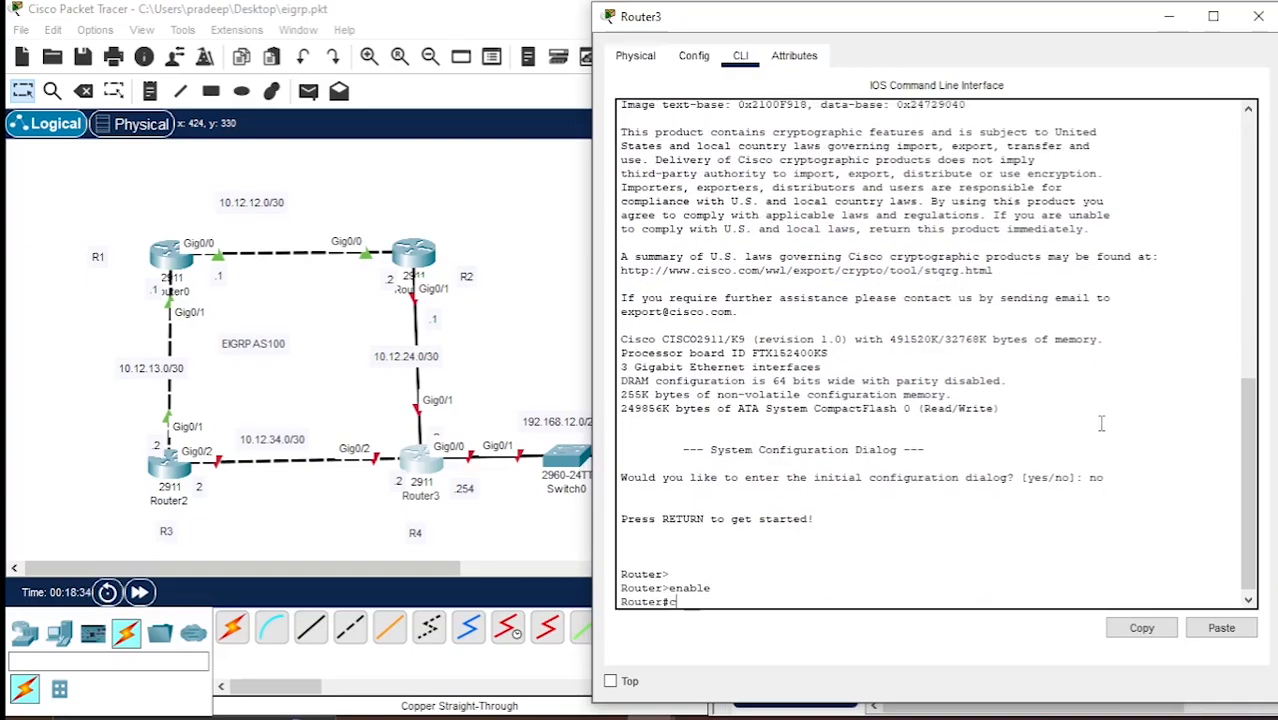
{"action": "type", "text": "onfi et"}
{"action": "key", "text": "BackSpace"}
{"action": "key", "text": "BackSpace"}
{"action": "type", "text": "ter"}
{"action": "key", "text": "Return"}
Assign IP address 10.12.34.2 with mask 255.255.255.252 to Router3's interface g0/2.
{"action": "type", "text": "int g0/2"}
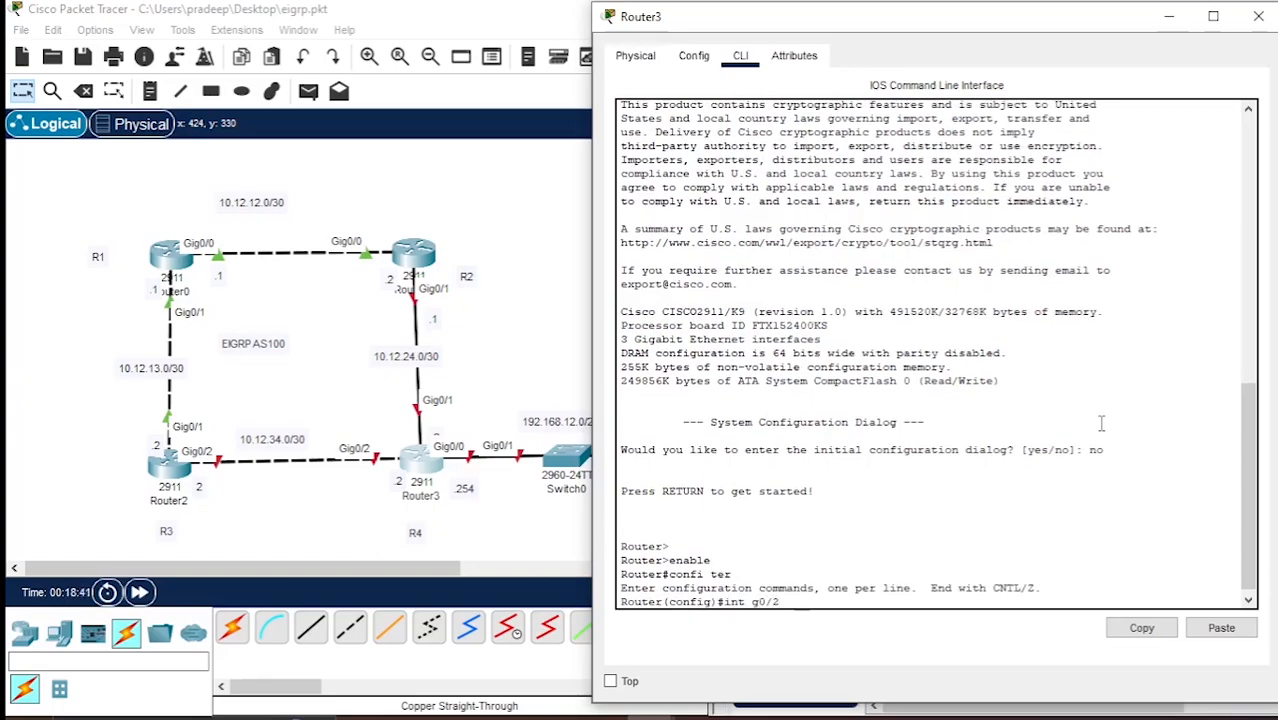
{"action": "key", "text": "Return"}
{"action": "type", "text": "ip add "}
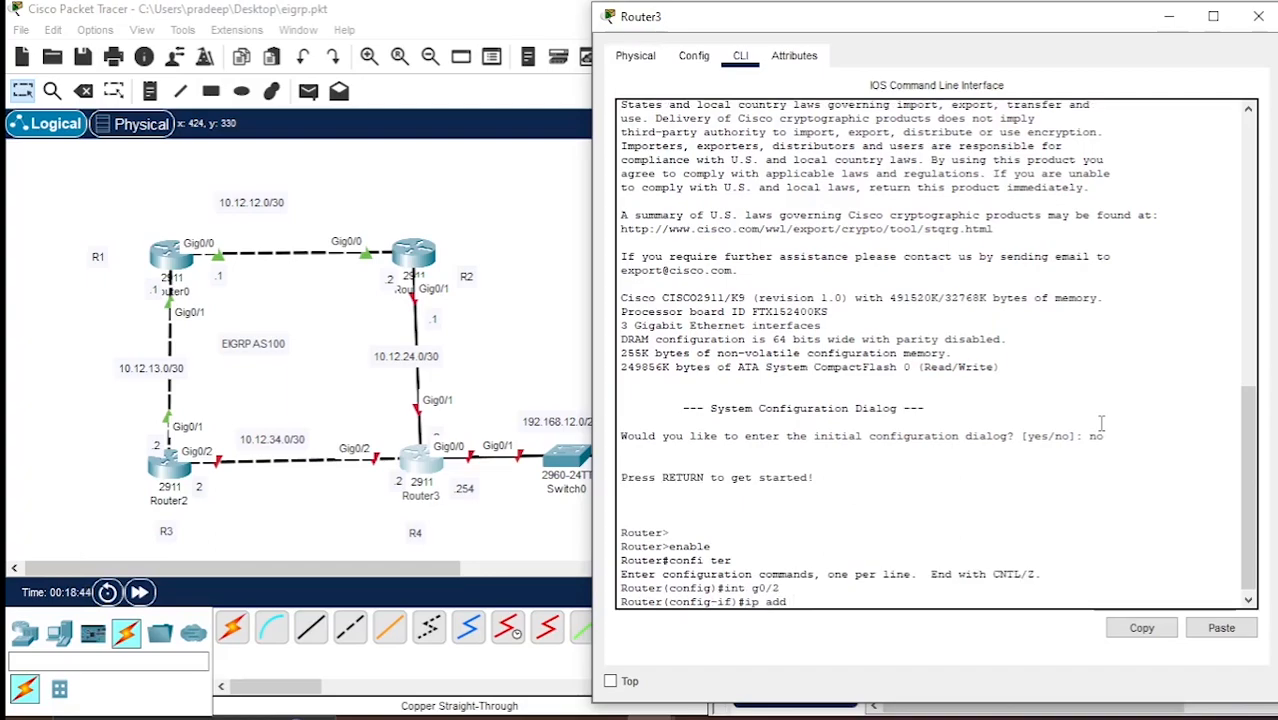
{"action": "type", "text": "10.12.34.2 2"}
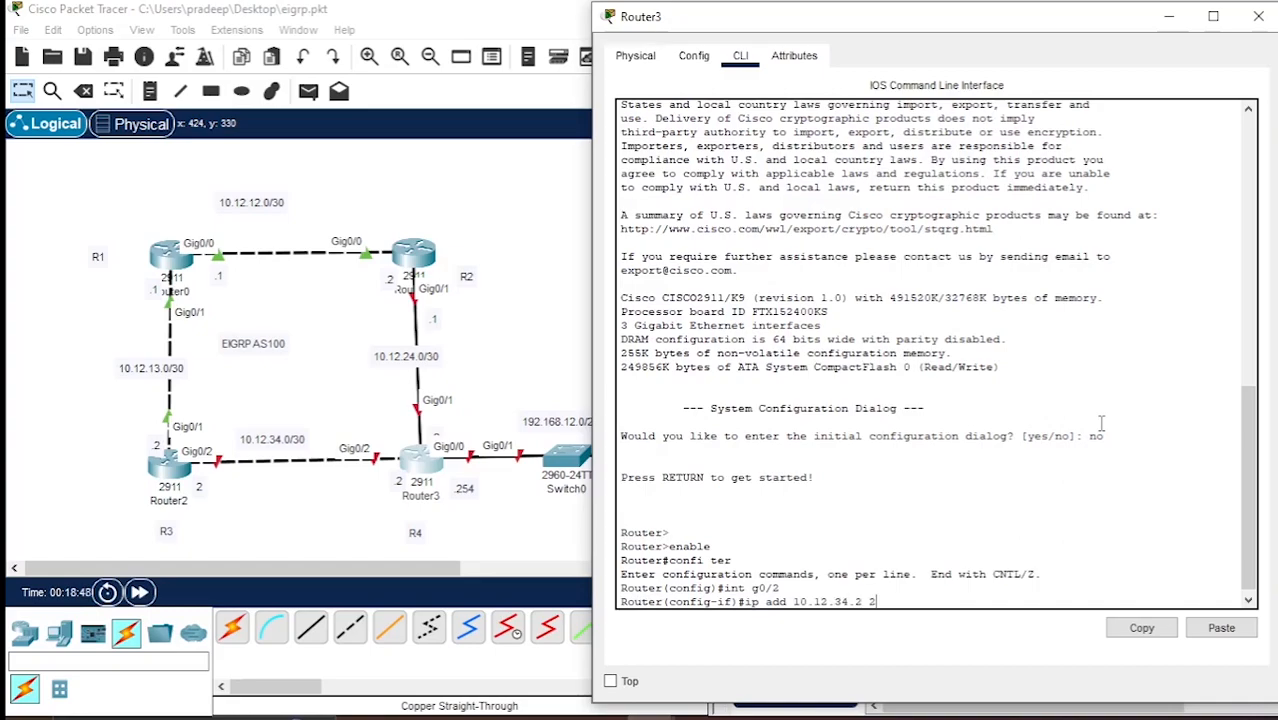
{"action": "type", "text": "55.255.255.255.252"}
{"action": "key", "text": "Return"}
Enable Router3's interface g0/2 with the no shut command.
{"action": "type", "text": "no shut"}
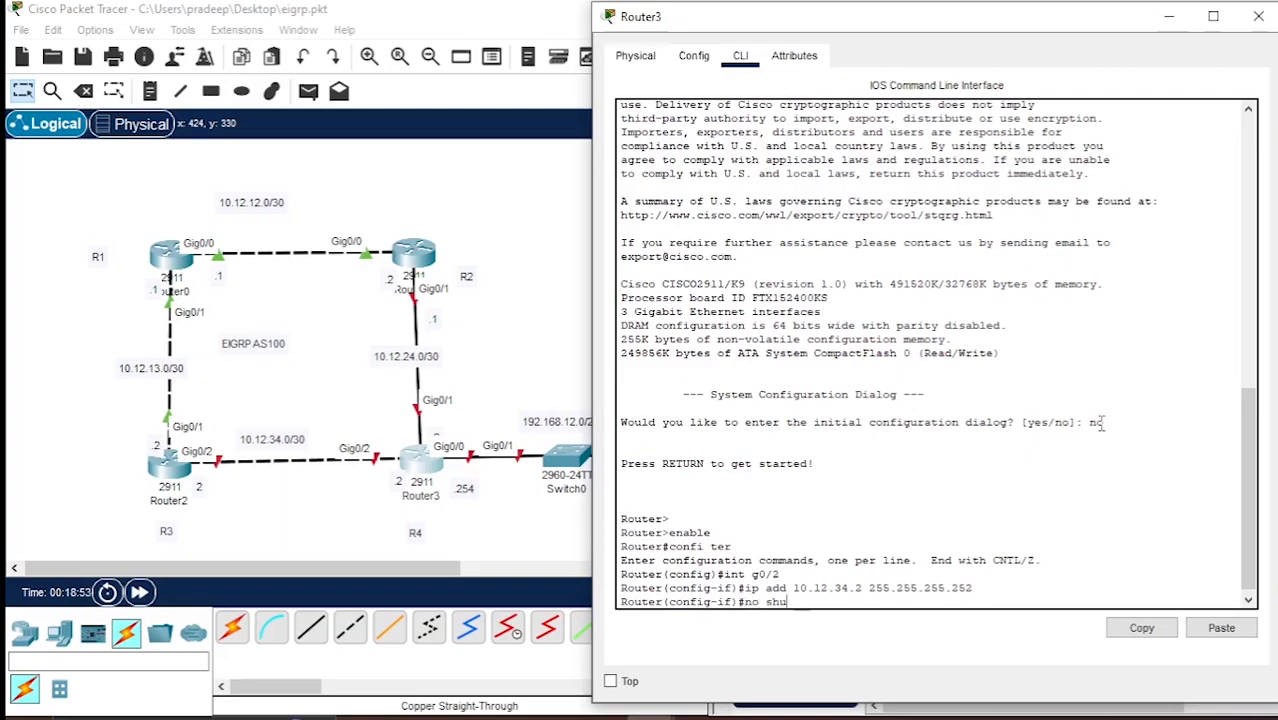
{"action": "key", "text": "Return"}
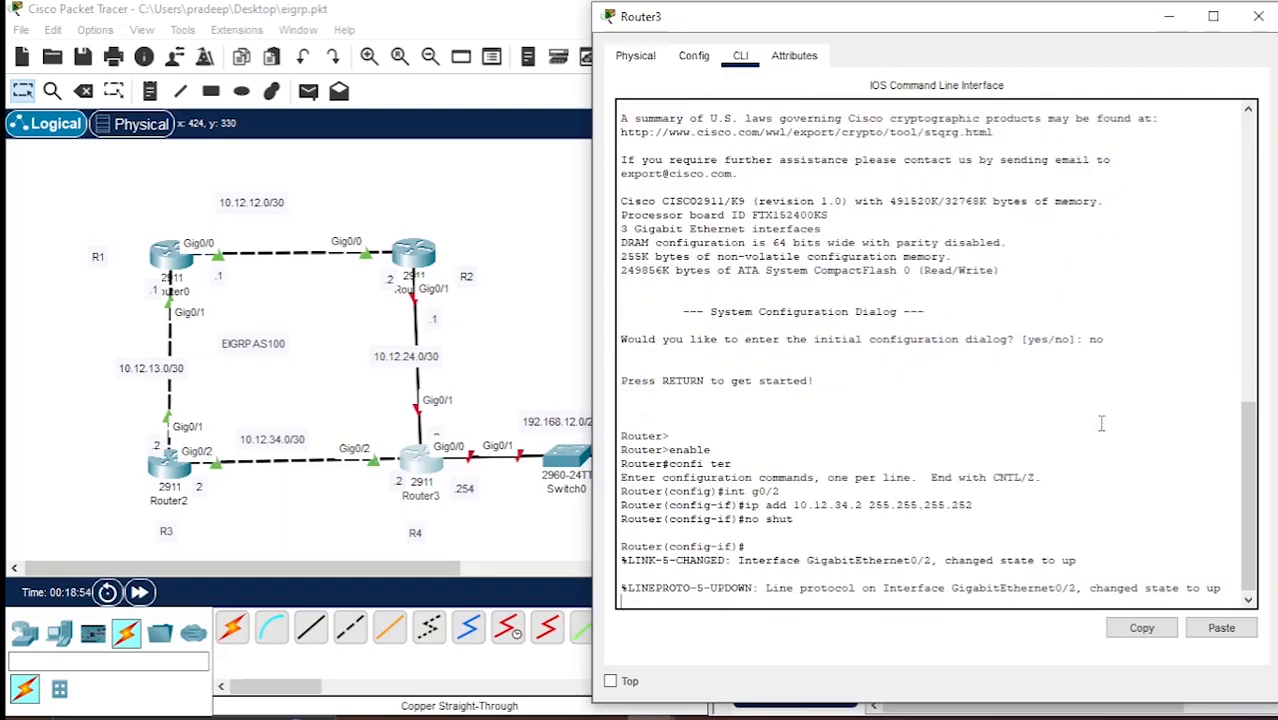
{"action": "key", "text": "Return"}
Assign IP address 10.12.24.2 with mask 255.255.255.252 to Router3's interface g0/1.
{"action": "type", "text": "int"}
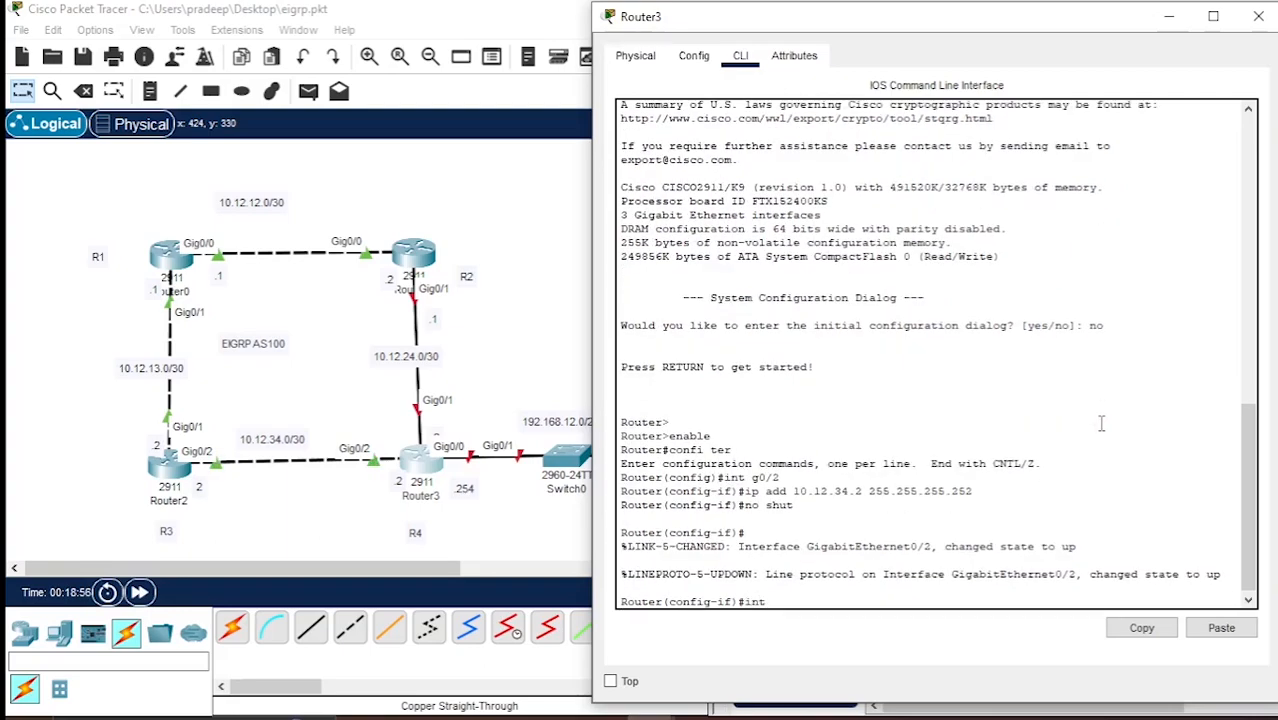
{"action": "type", "text": " g0/1"}
{"action": "key", "text": "Return"}
{"action": "type", "text": "ip"}
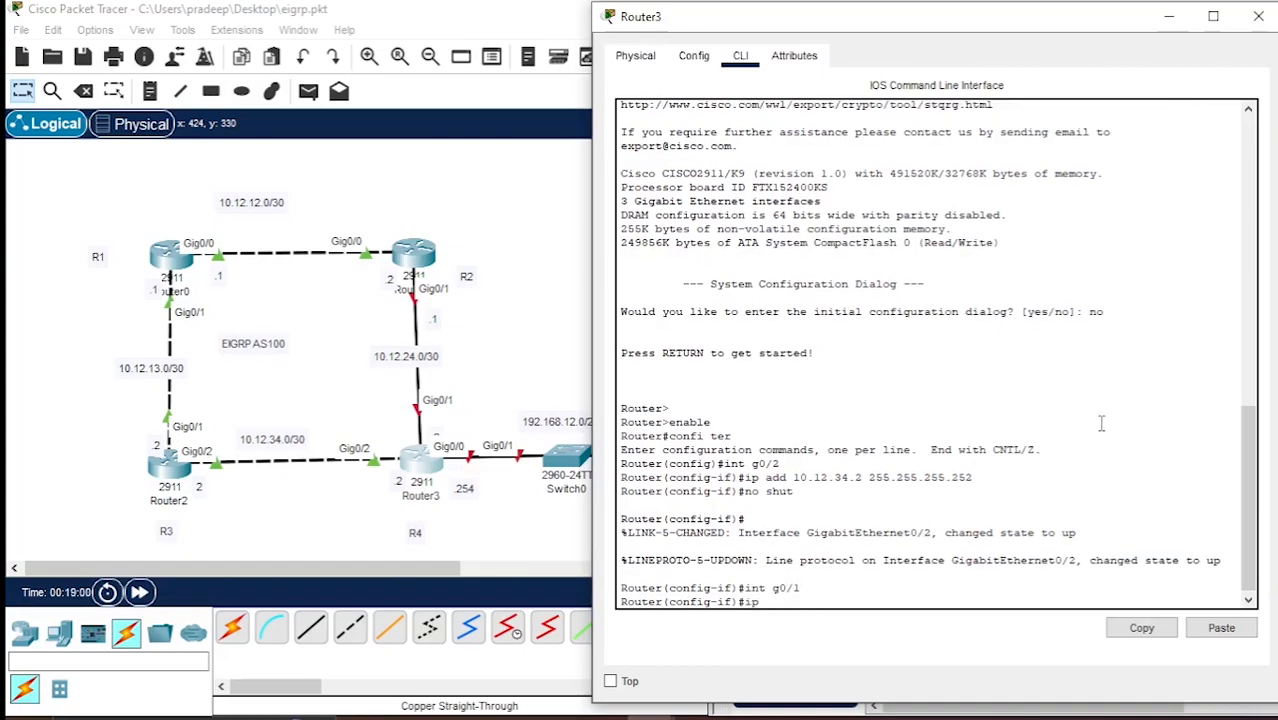
{"action": "type", "text": " add 10.12.24.2 255.255"}
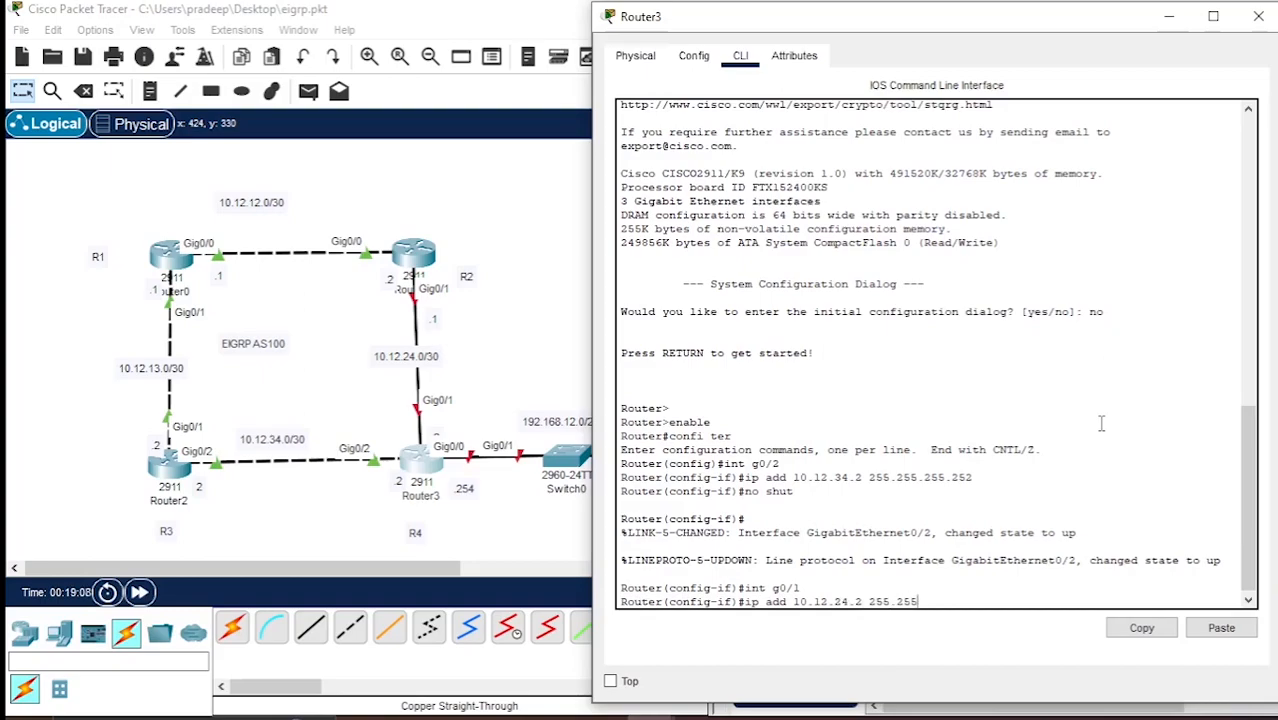
{"action": "type", "text": ".255.252"}
{"action": "key", "text": "Return"}
Enable Router3's interface g0/1 with the no shut command.
{"action": "type", "text": "no shut"}
{"action": "key", "text": "Return"}
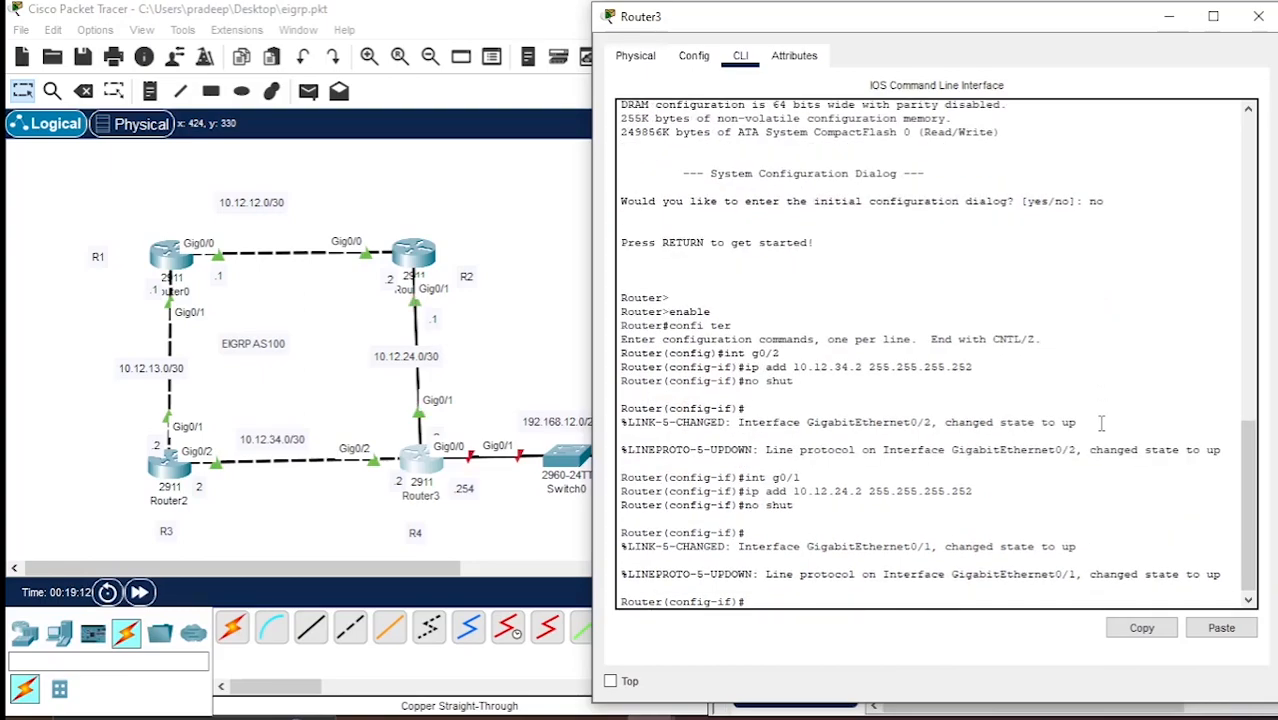
{"action": "key", "text": "Return"}
Assign IP address 192.168.12.254 with mask 255.255.255.0 to Router3's interface g0/0.
{"action": "type", "text": "int g0/0"}
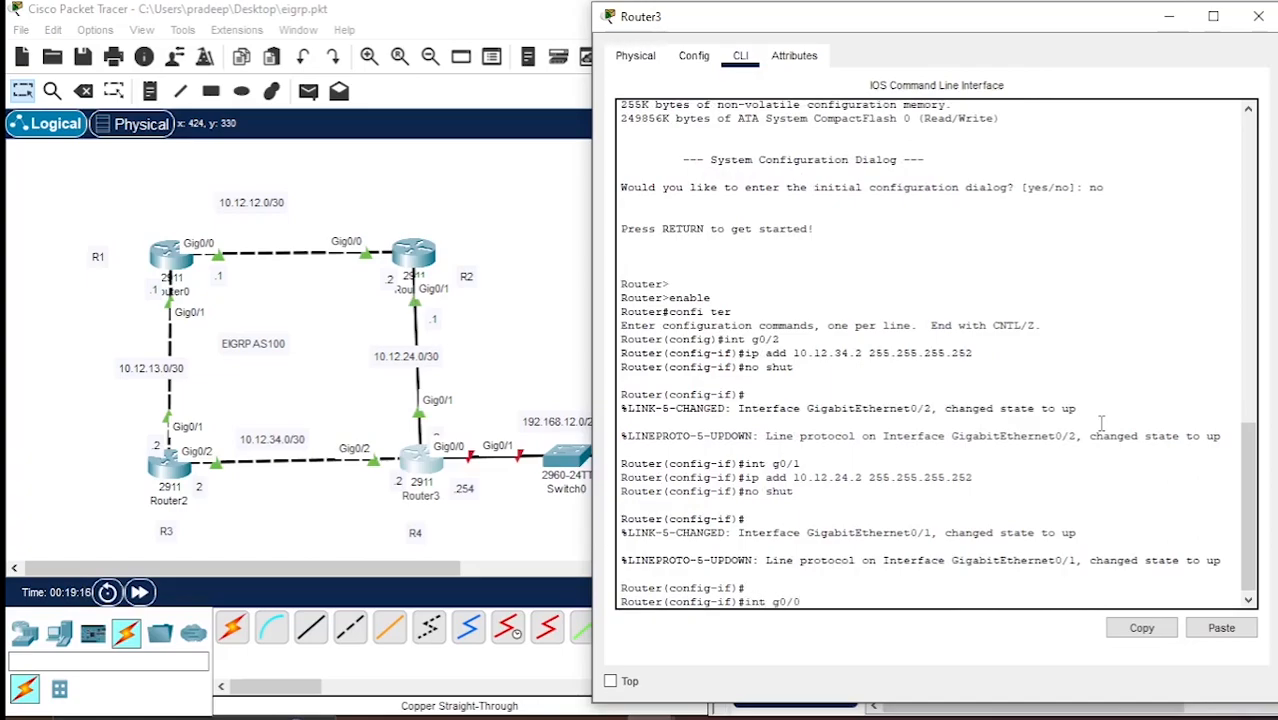
{"action": "key", "text": "Return"}
{"action": "type", "text": "ip add"}
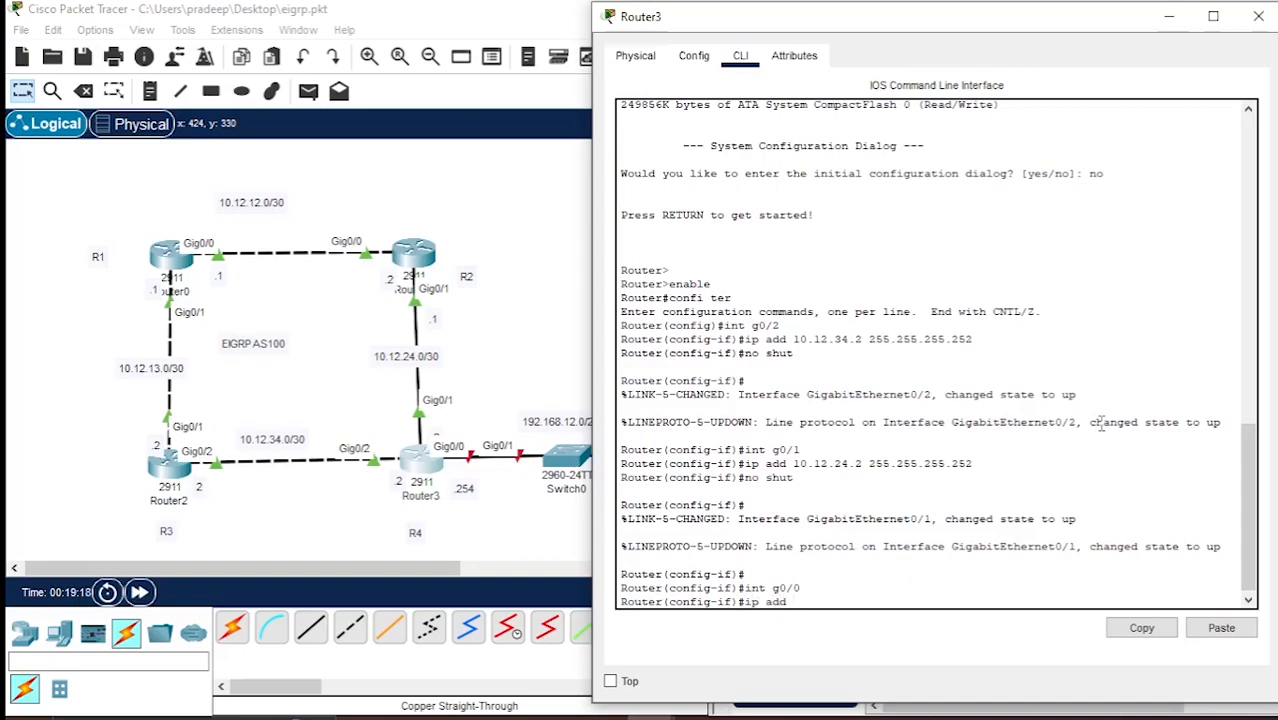
{"action": "type", "text": " 192.168.12.254 255.255.255.0"}
{"action": "key", "text": "Return"}
Enable Router3's interface g0/0 with the no shut command and close the router's window.
{"action": "type", "text": "no shut"}
{"action": "key", "text": "Return"}
{"action": "key", "text": "Return"}
{"action": "key", "text": "Return"}
{"action": "key", "text": "Return"}
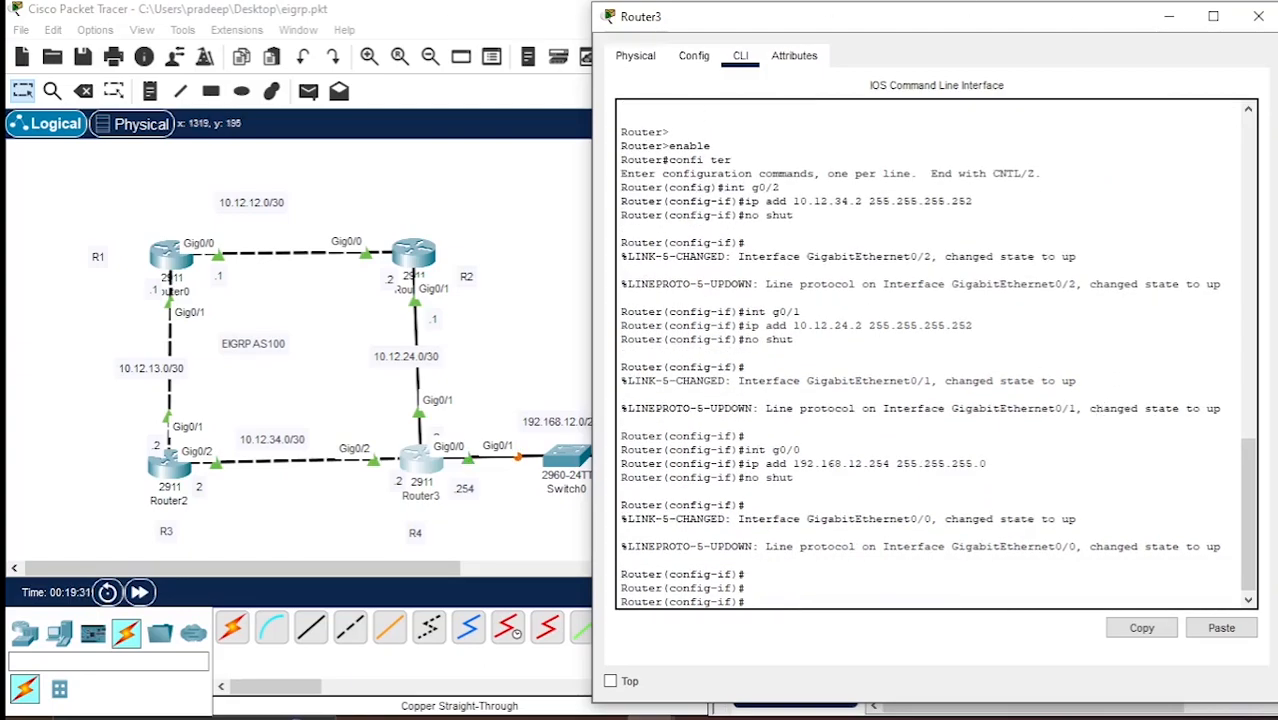
{"action": "left_click", "coordinate": [1258, 19]}
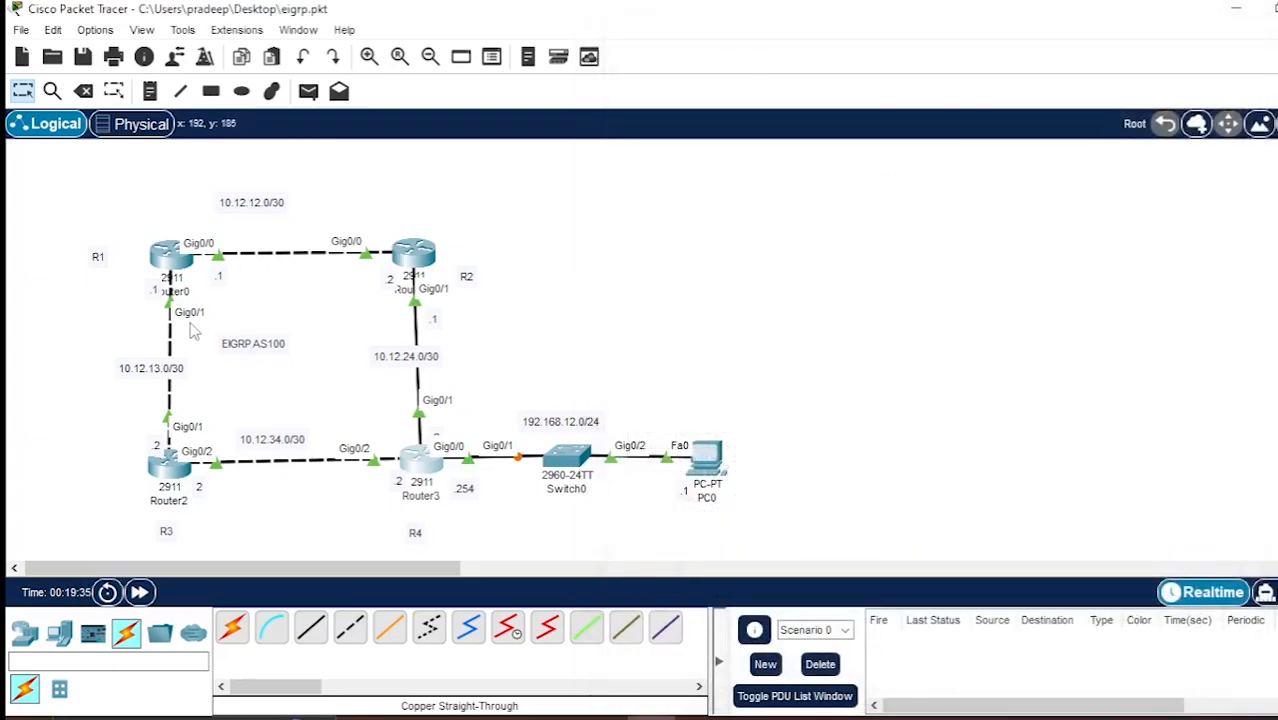
Reopen Router0's command line and exit from interface configuration back to global configuration mode.
{"action": "left_click", "coordinate": [167, 258]}
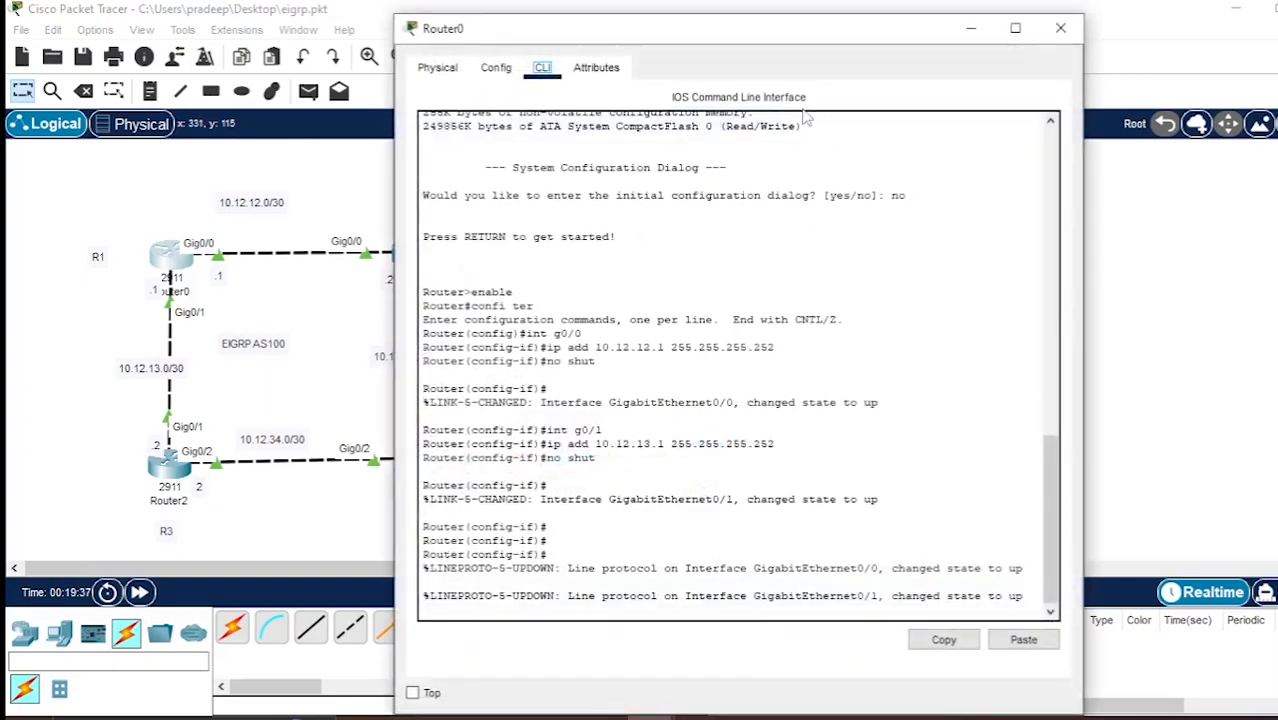
{"action": "left_click_drag", "start_coordinate": [777, 33], "coordinate": [862, 33]}
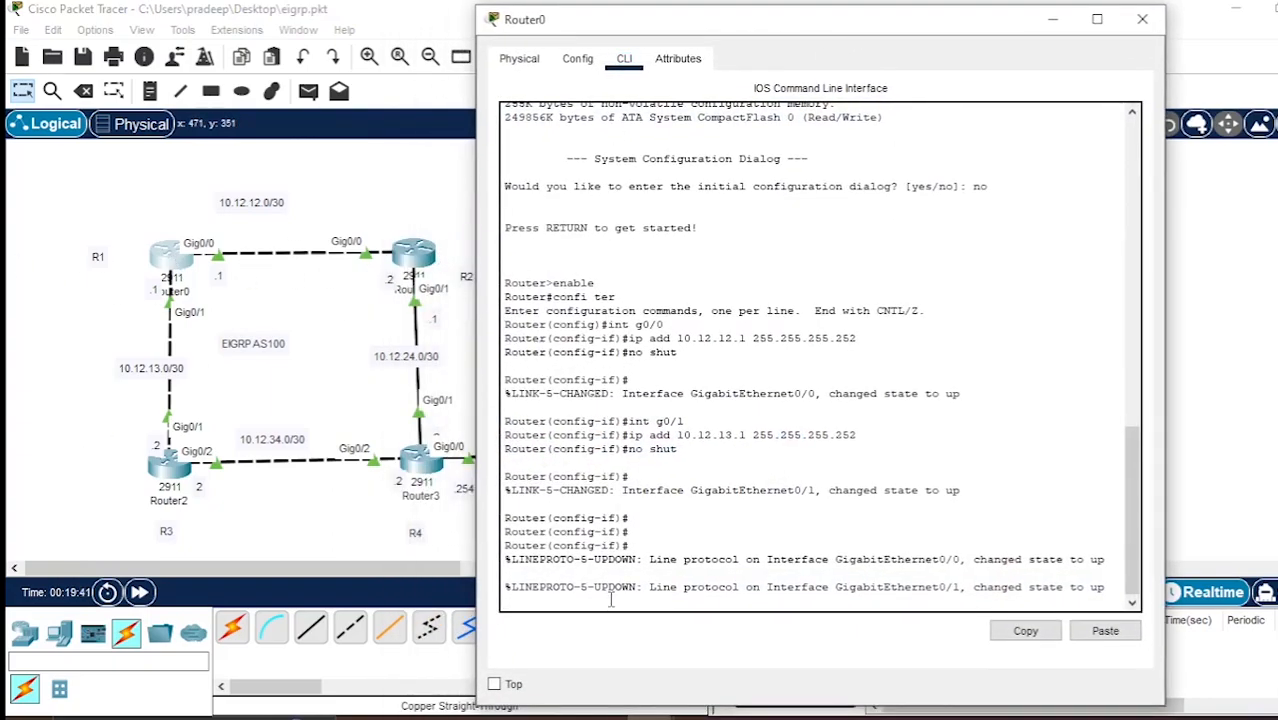
{"action": "key", "text": "Return"}
{"action": "key", "text": "Return"}
{"action": "type", "text": "exit"}
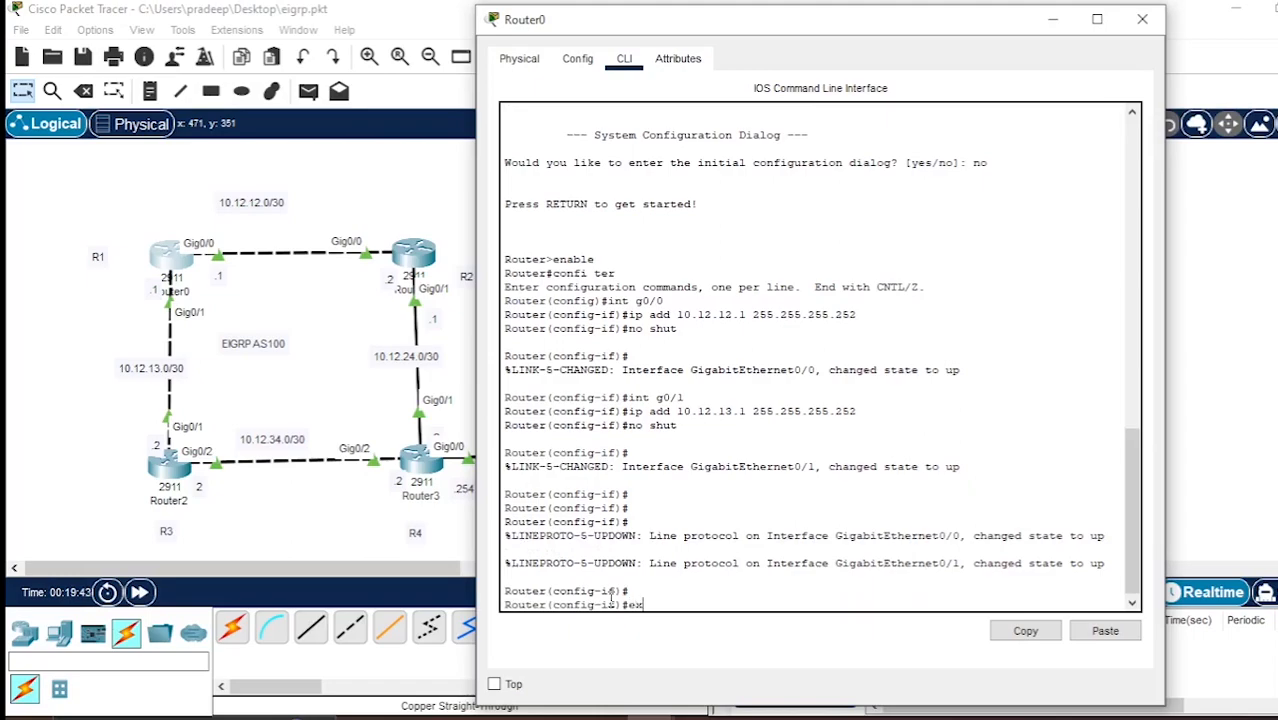
{"action": "key", "text": "Return"}
Create the interface loopback 0 on Router0.
{"action": "type", "text": "int loopba"}
{"action": "type", "text": "ck 0"}
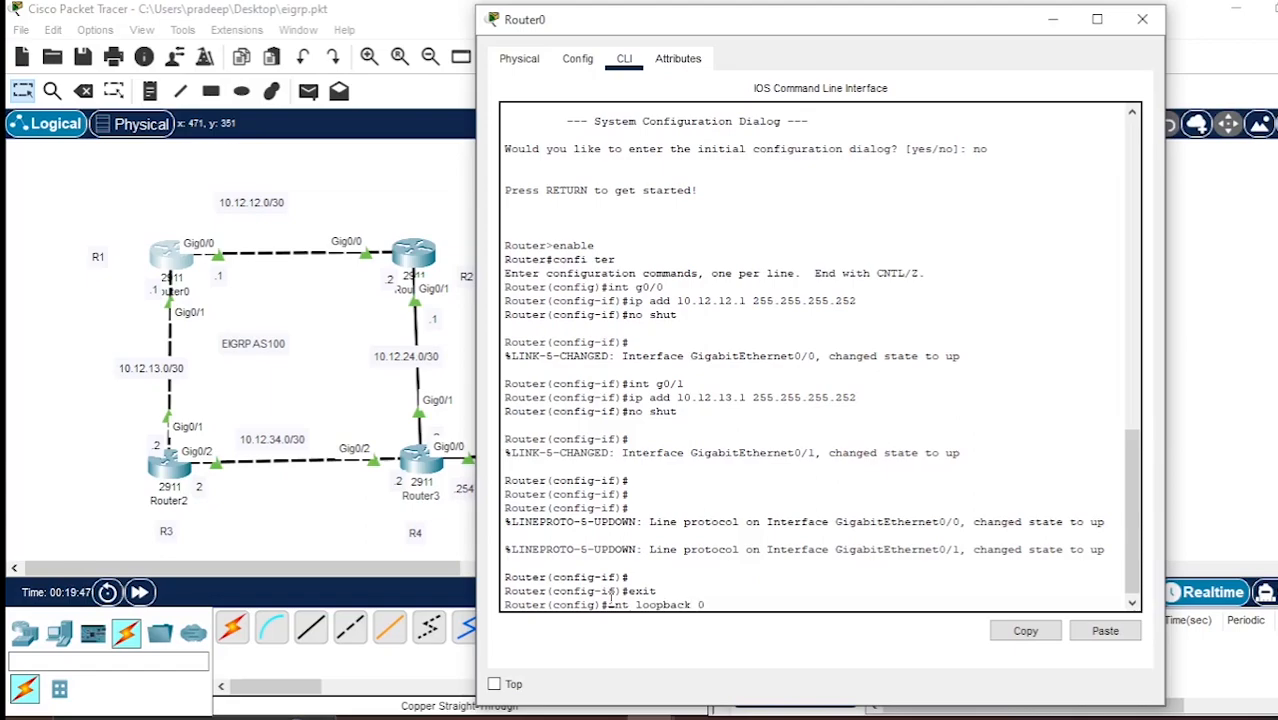
{"action": "key", "text": "Return"}
{"action": "key", "text": "Return"}
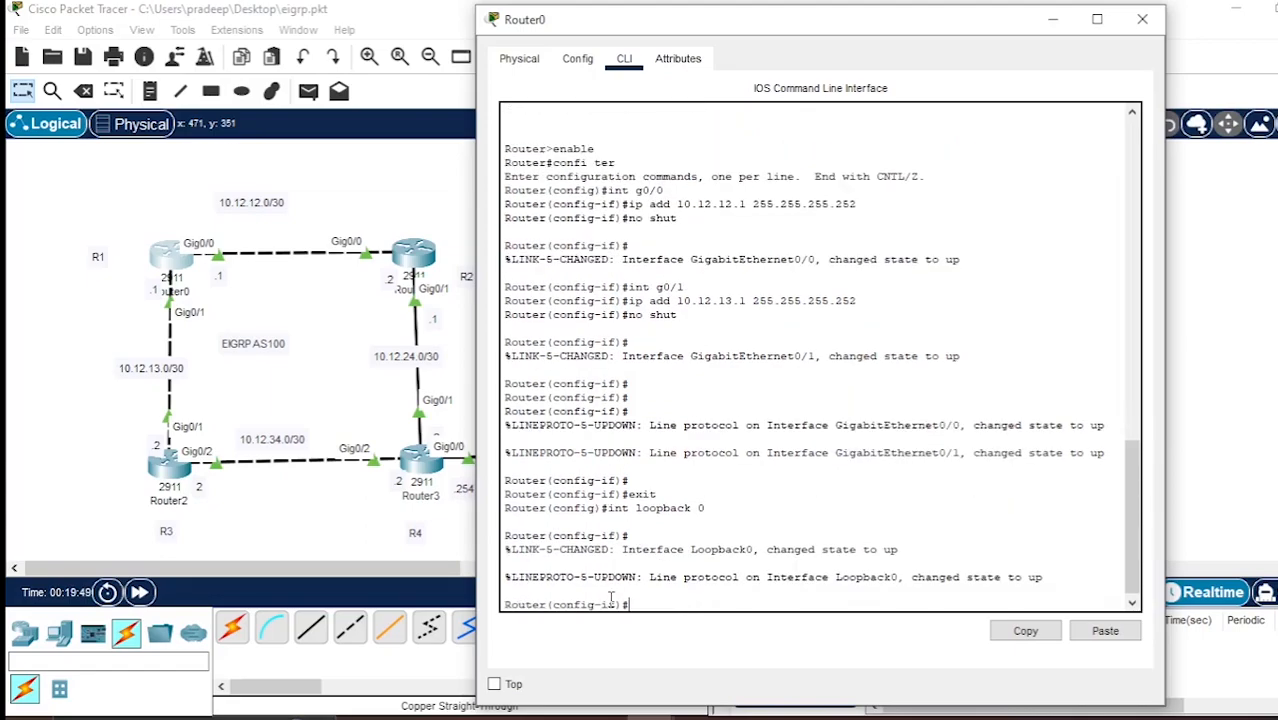
Assign IP address 1.1.1.1 with mask 255.255.255.255 to Router0's loopback 0 interface.
{"action": "type", "text": "ip add"}
{"action": "type", "text": "1.1.1.1 255.255.255.255"}
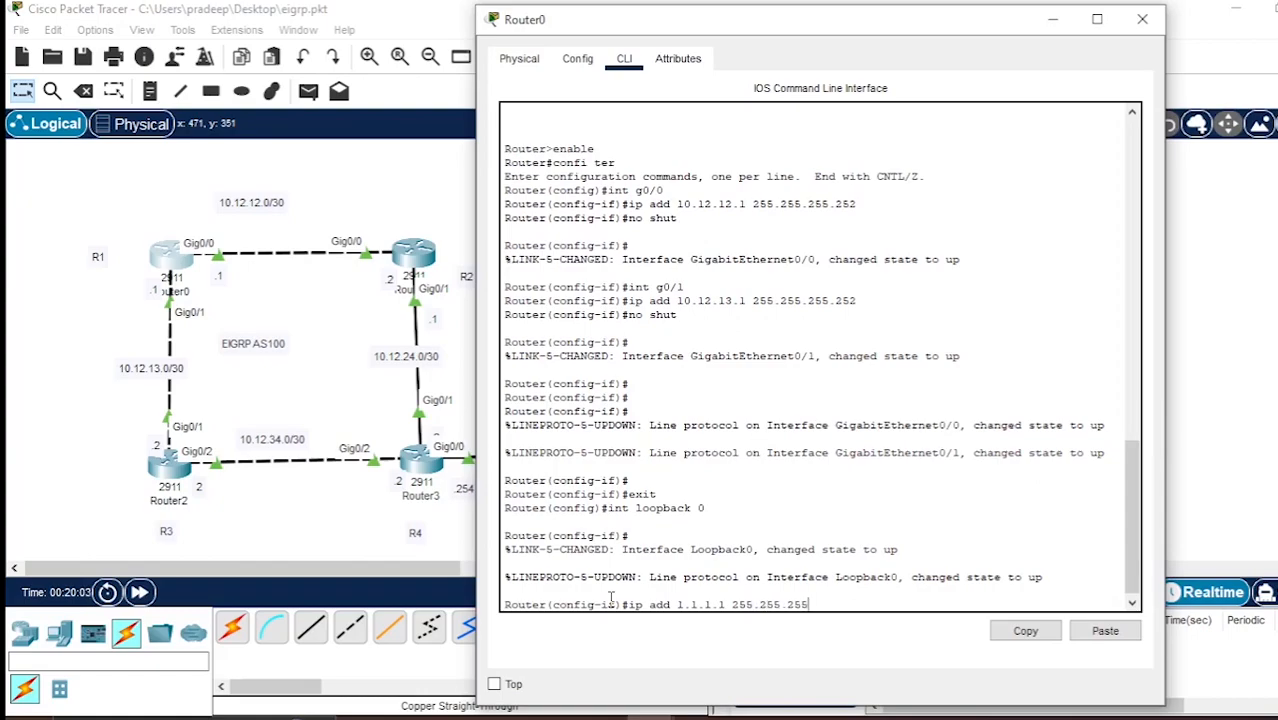
{"action": "key", "text": "Return"}
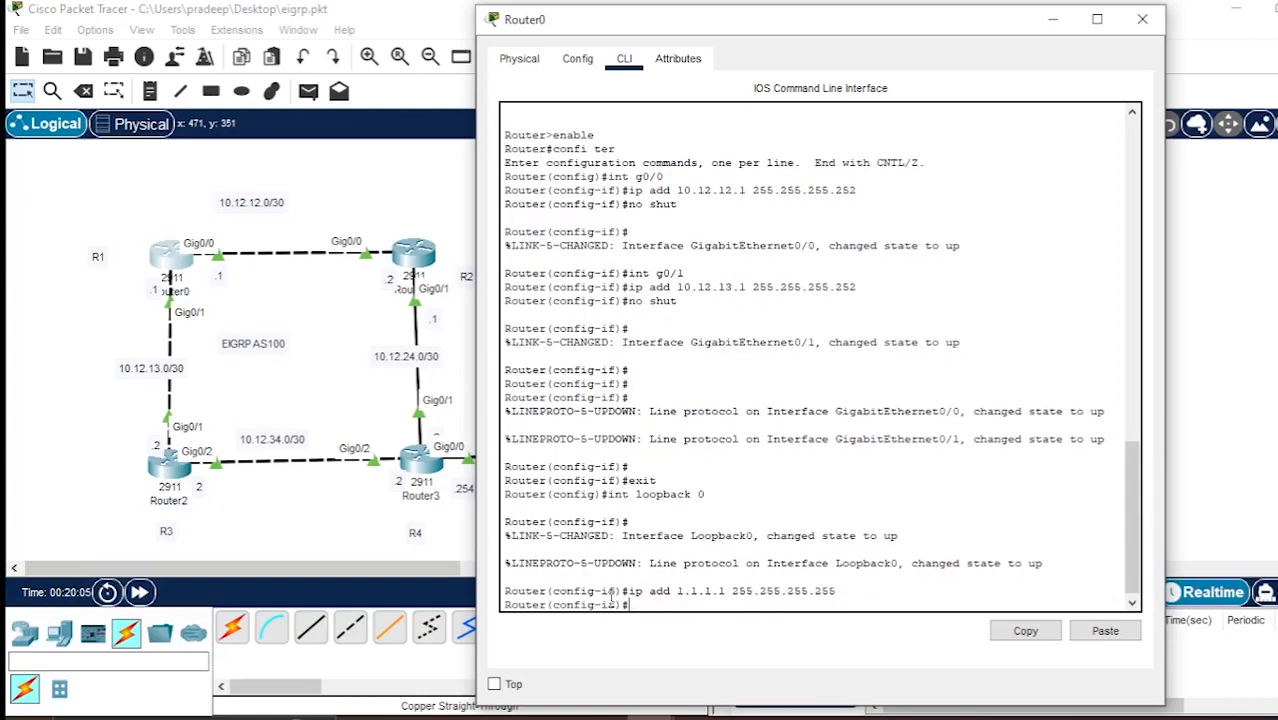
Enable Router0's loopback 0 with the no shut command, close the router's window and show Router0's port summary.
{"action": "type", "text": "no shut"}
{"action": "key", "text": "Return"}
{"action": "key", "text": "Return"}
{"action": "key", "text": "Return"}
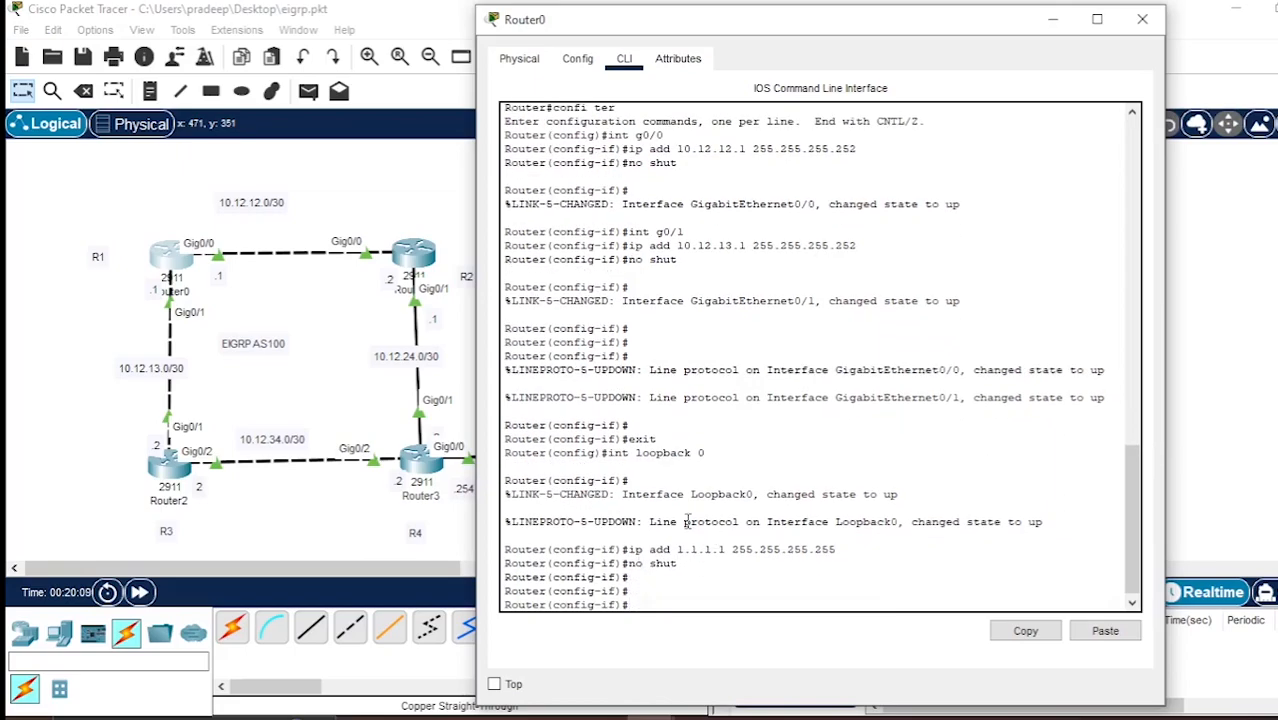
{"action": "left_click", "coordinate": [1142, 19]}
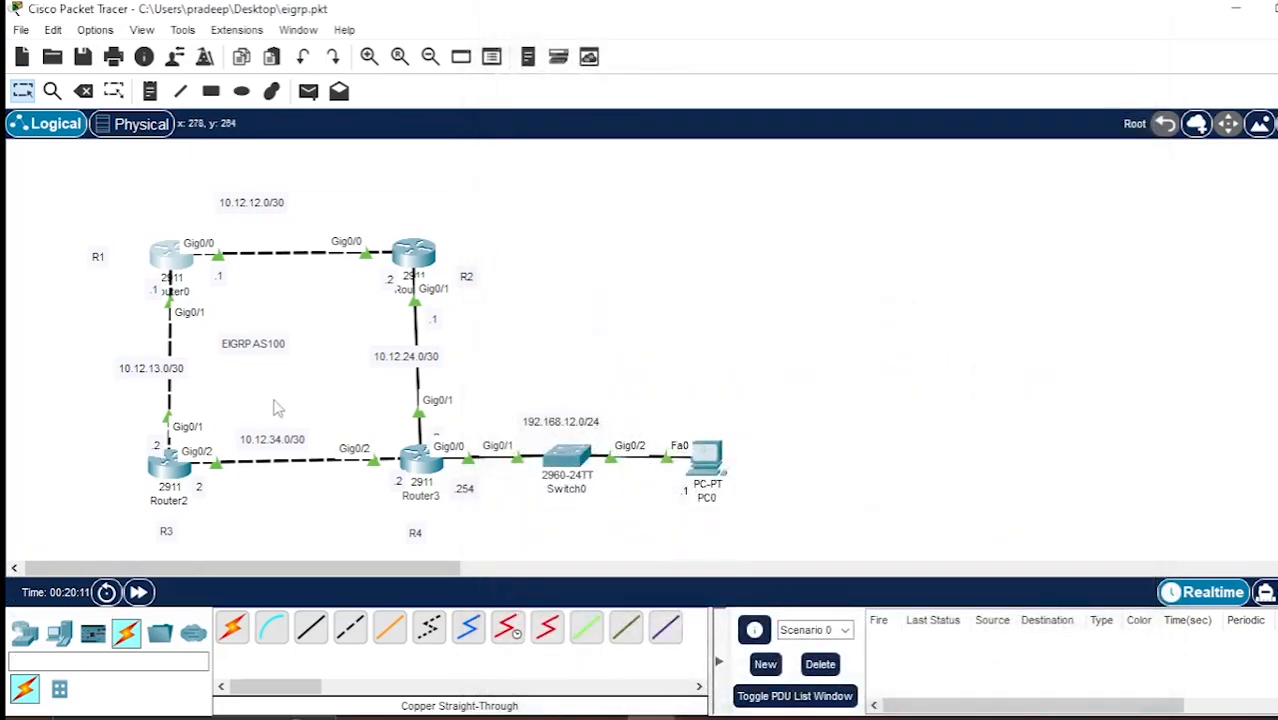
{"action": "mouse_move", "coordinate": [173, 263]}
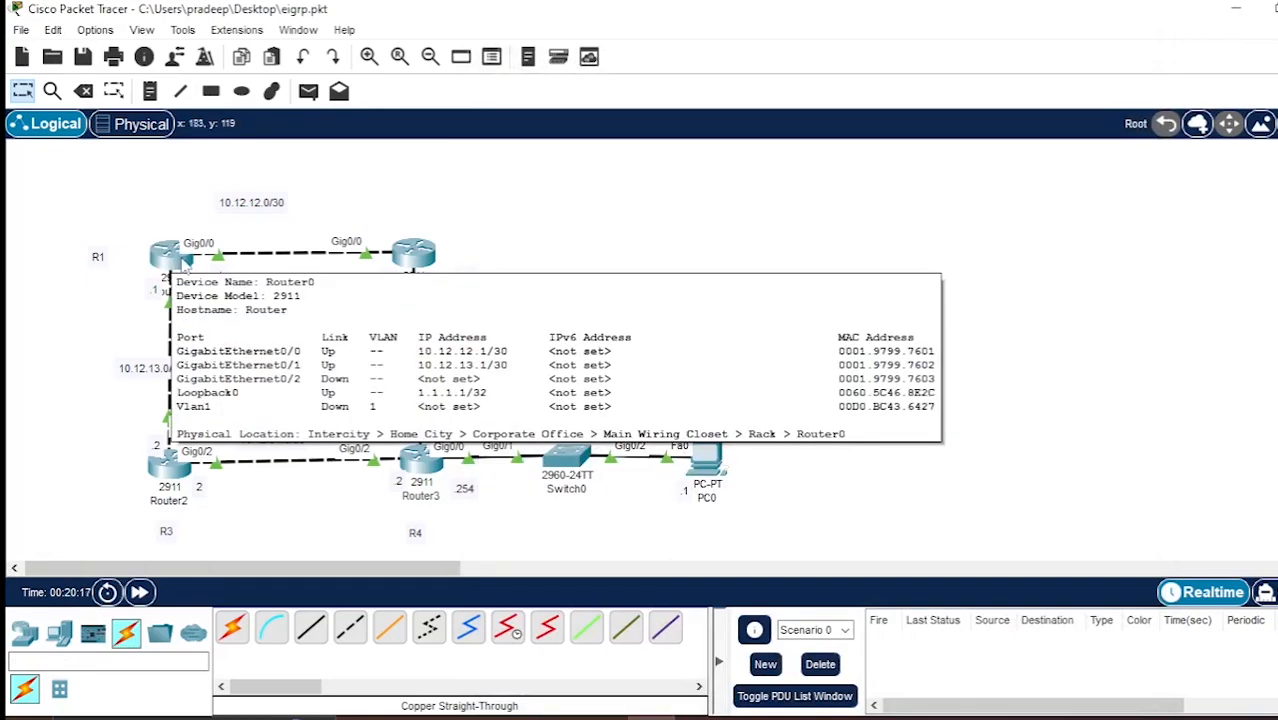
Open Router1's command line, exit to global configuration mode and create the interface loopback 0.
{"action": "left_click", "coordinate": [413, 253]}
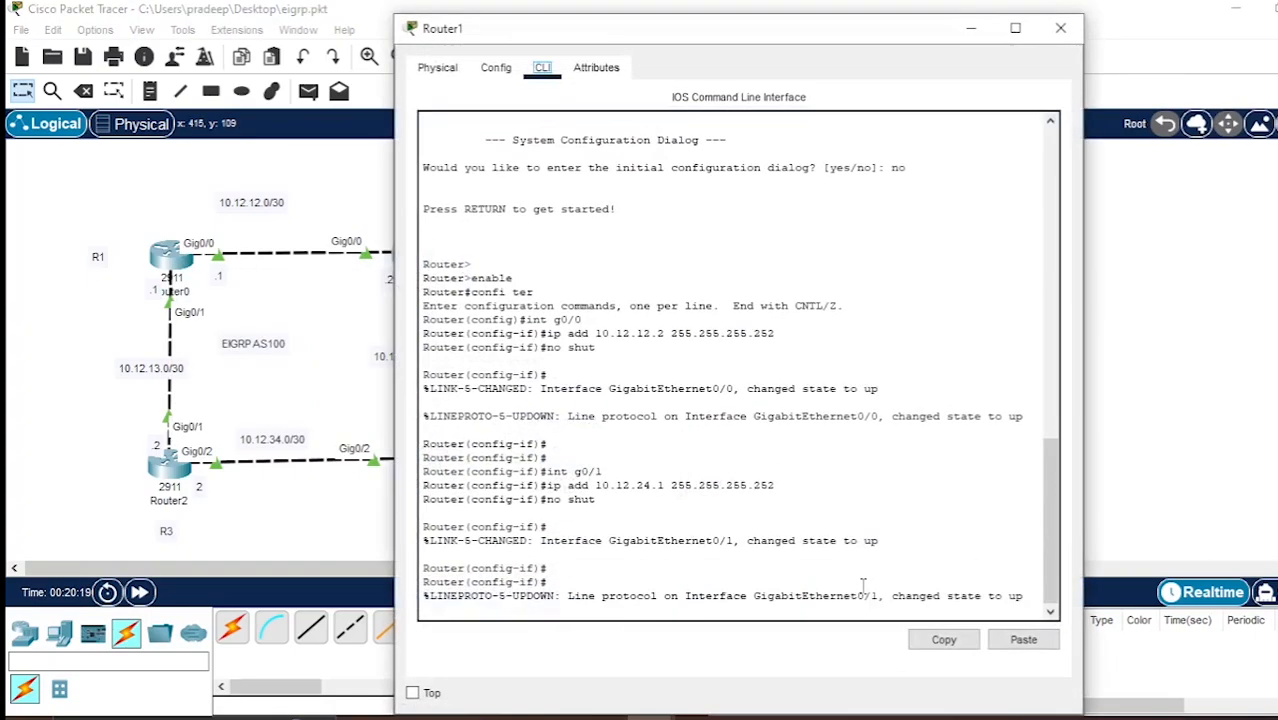
{"action": "key", "text": "Return"}
{"action": "key", "text": "Return"}
{"action": "type", "text": "r"}
{"action": "key", "text": "BackSpace"}
{"action": "type", "text": "exit"}
{"action": "key", "text": "Return"}
{"action": "type", "text": "int loop"}
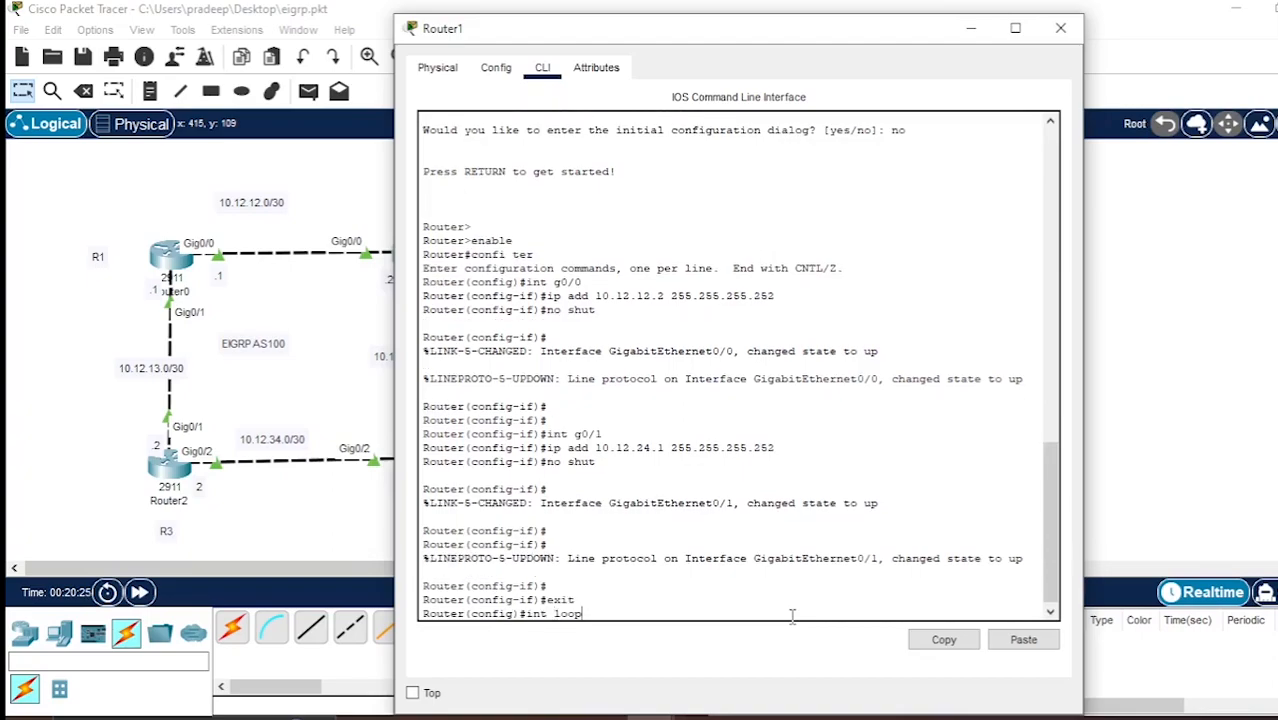
{"action": "type", "text": "back 0"}
{"action": "key", "text": "Return"}
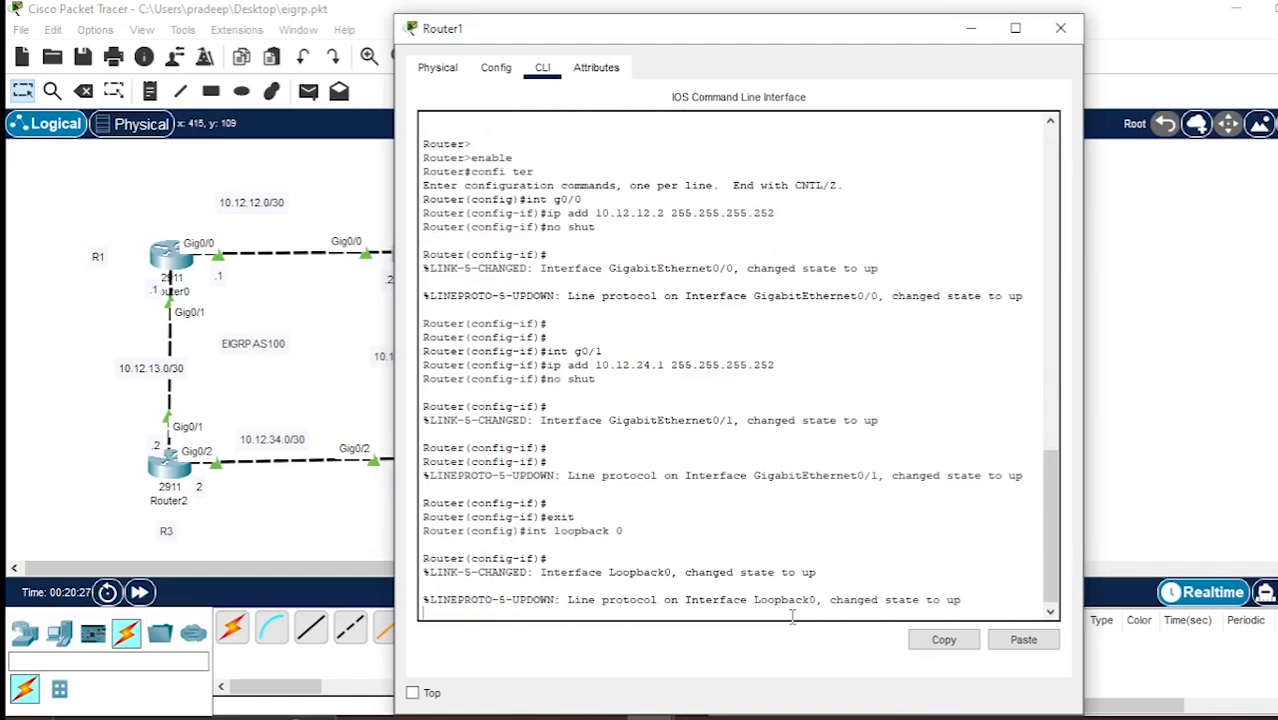
Assign IP address 2.2.2.2 with mask 255.255.255.255 to Router1's loopback 0 interface.
{"action": "type", "text": "ip add "}
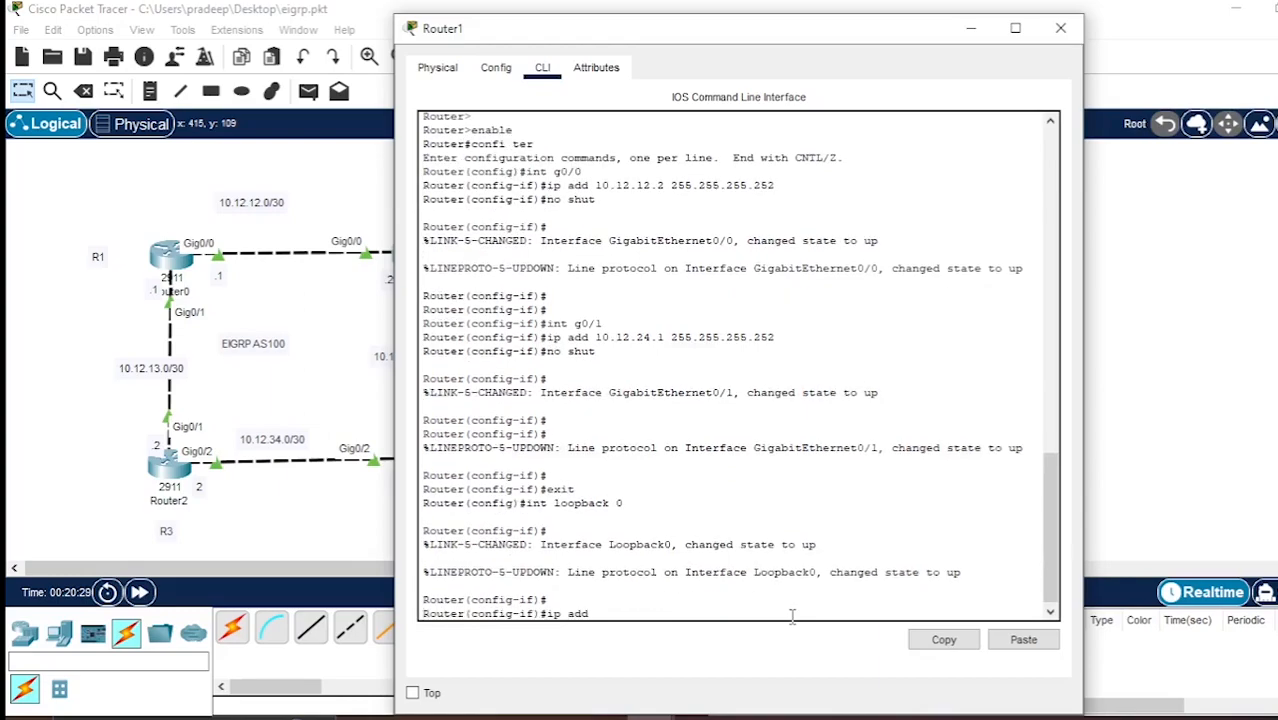
{"action": "type", "text": "2.2.2.2 255.255.255.255"}
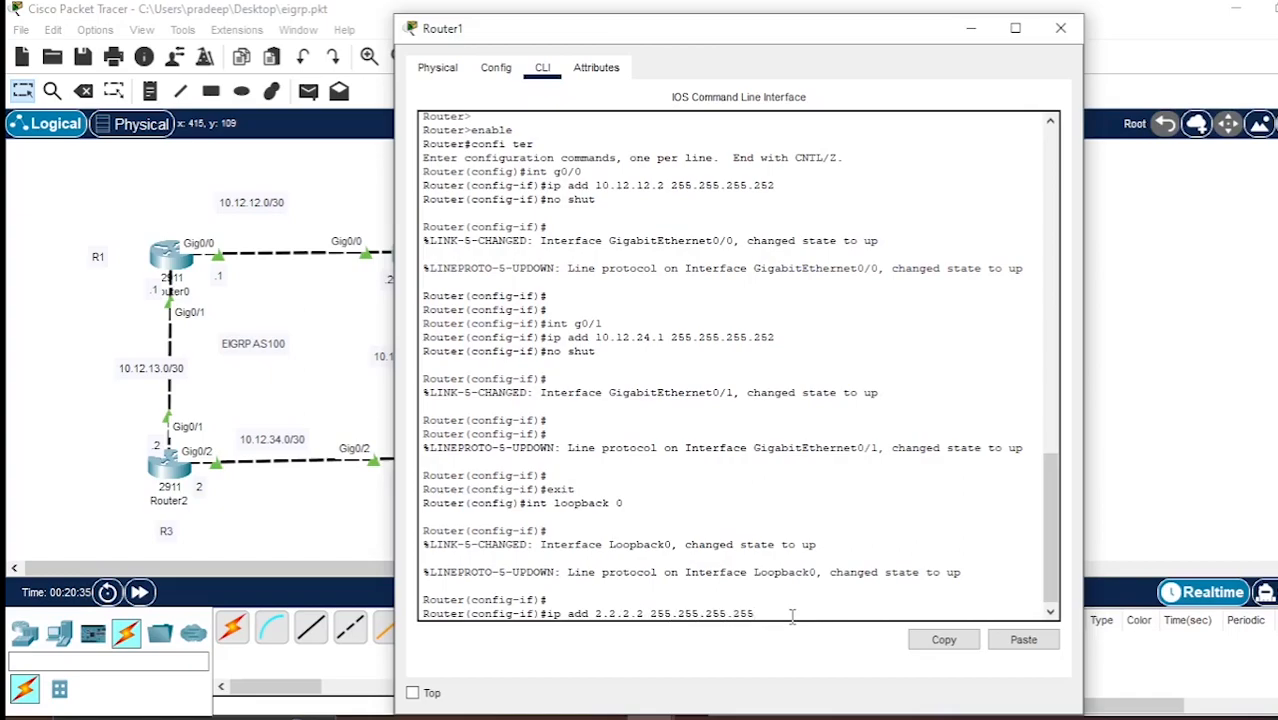
{"action": "key", "text": "Return"}
Enable Router1's loopback 0 with the no shut command and close the router's window.
{"action": "type", "text": "no shut"}
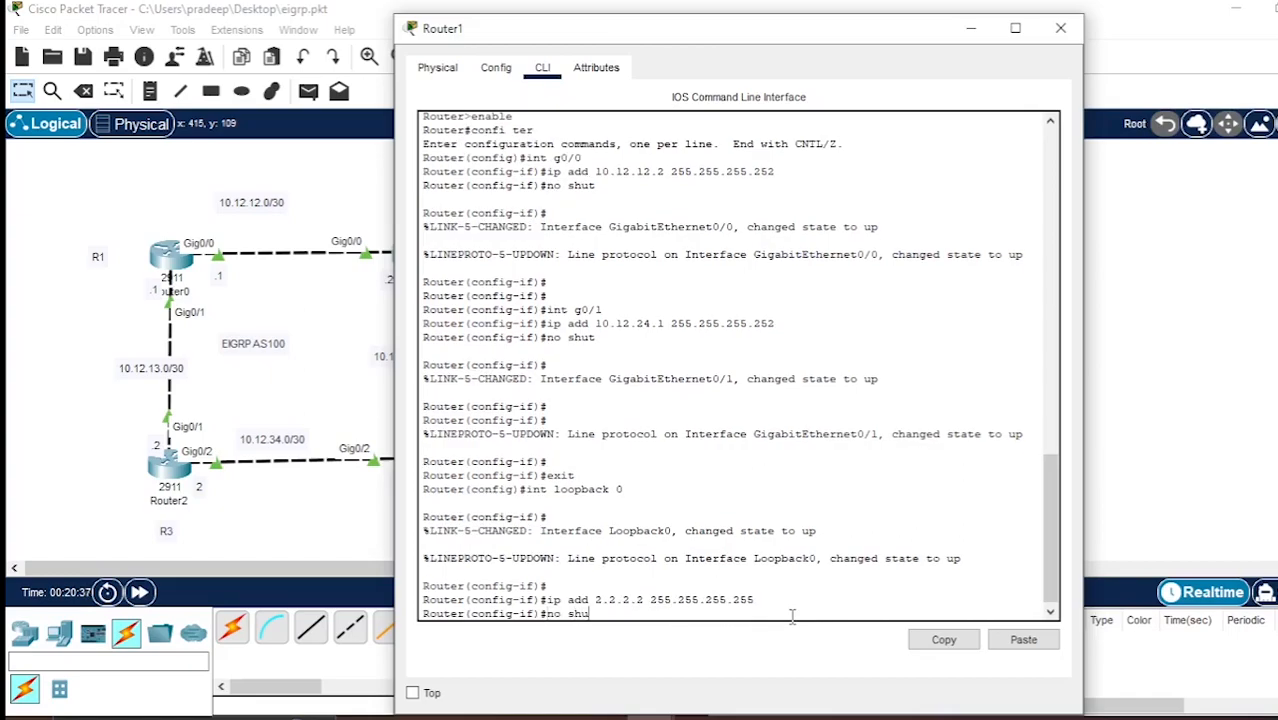
{"action": "key", "text": "Return"}
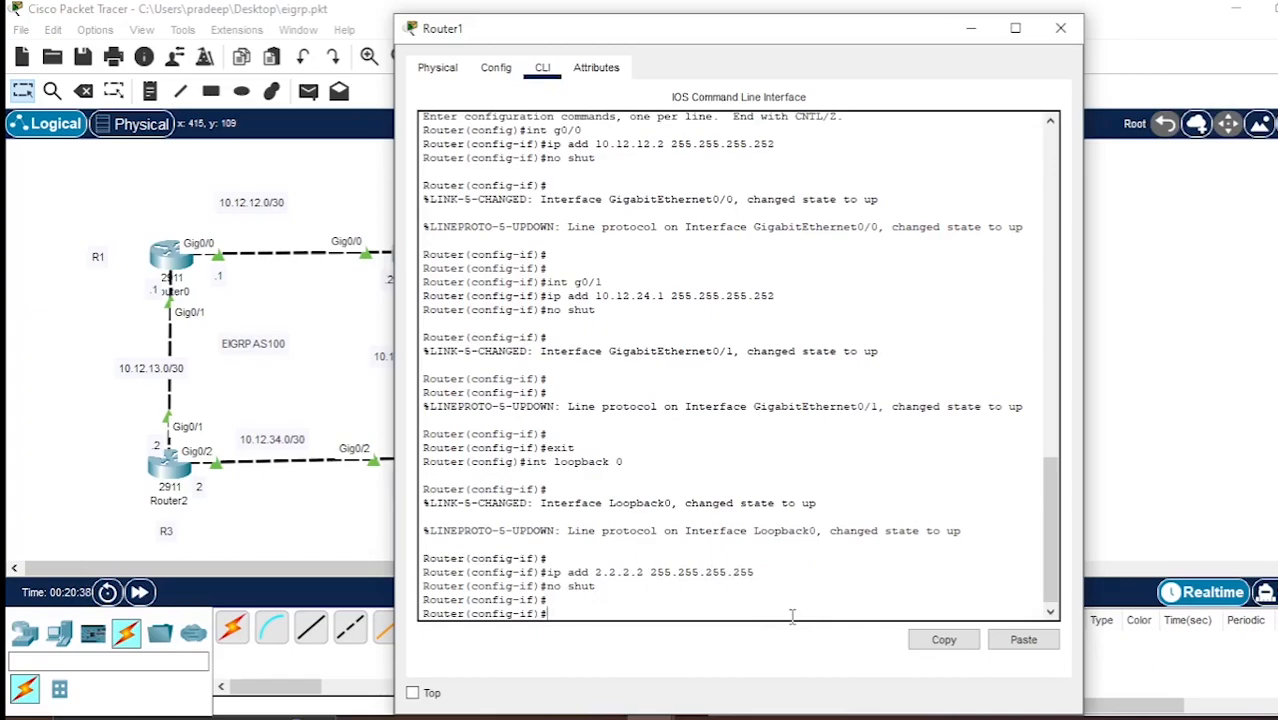
{"action": "left_click", "coordinate": [1015, 28]}
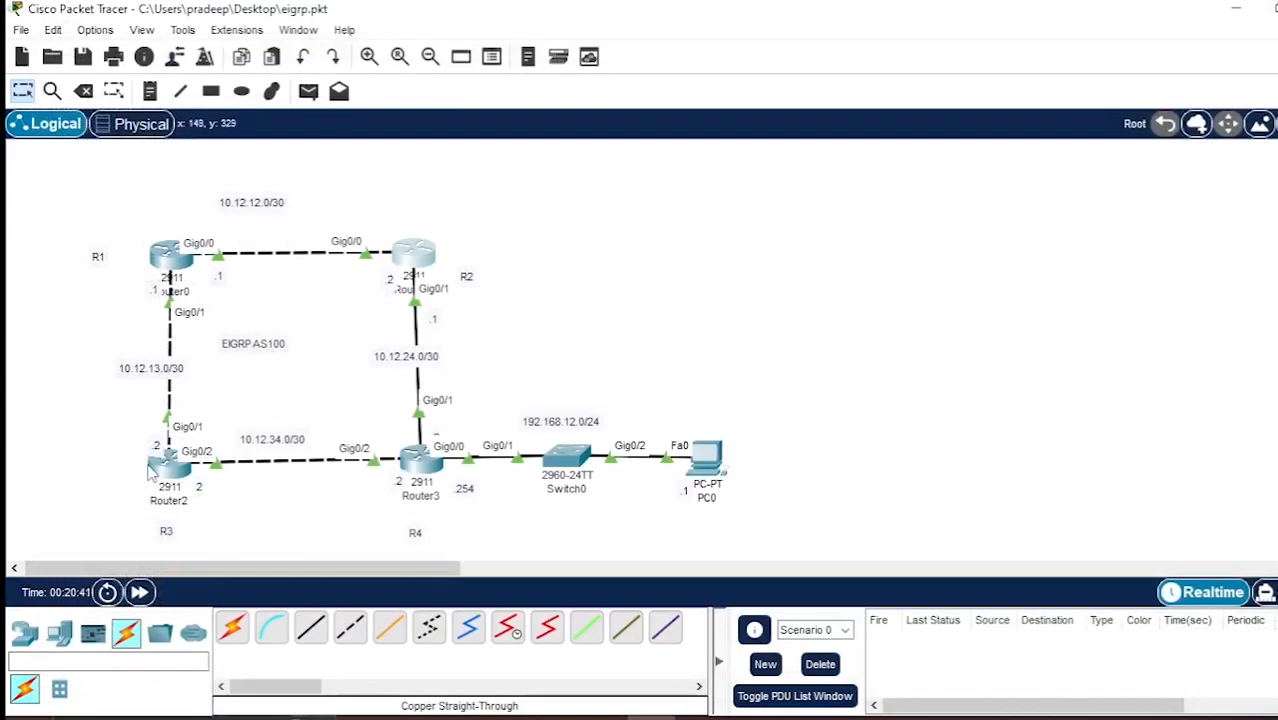
Open Router2's command line and exit from interface configuration back to global configuration mode.
{"action": "left_click", "coordinate": [160, 462]}
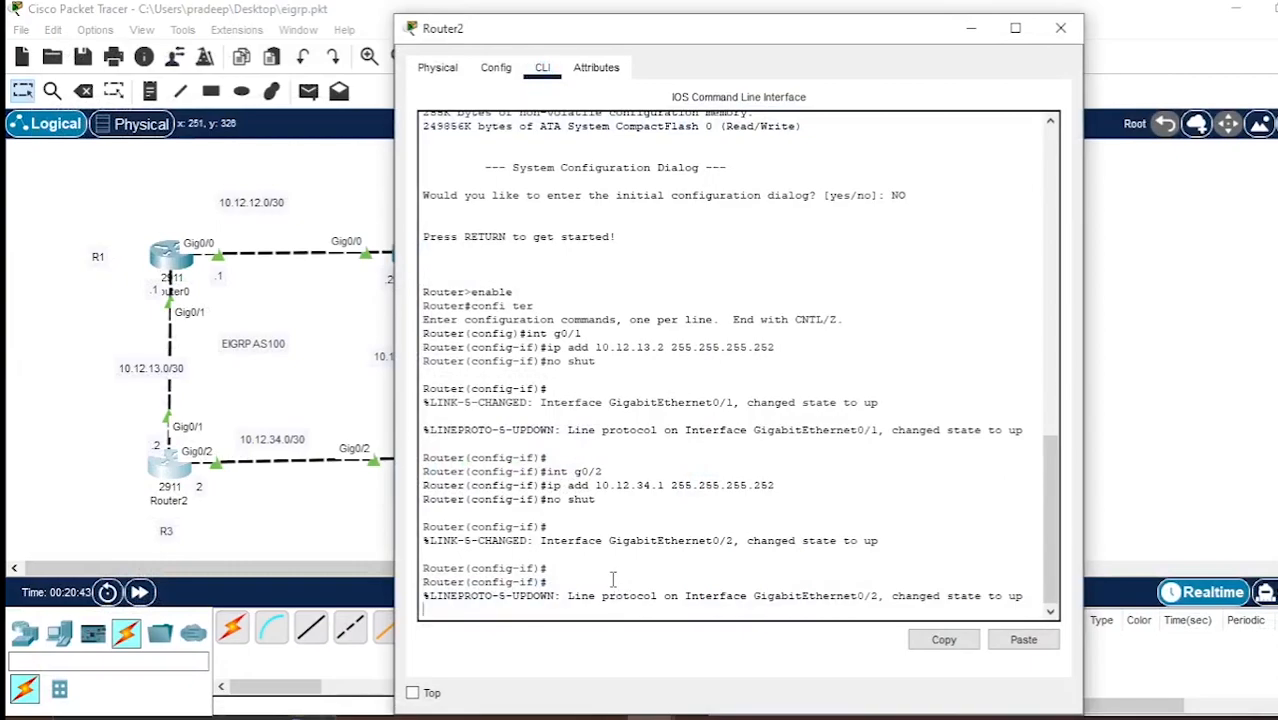
{"action": "key", "text": "Return"}
{"action": "key", "text": "Return"}
{"action": "key", "text": "Return"}
{"action": "type", "text": "exiy"}
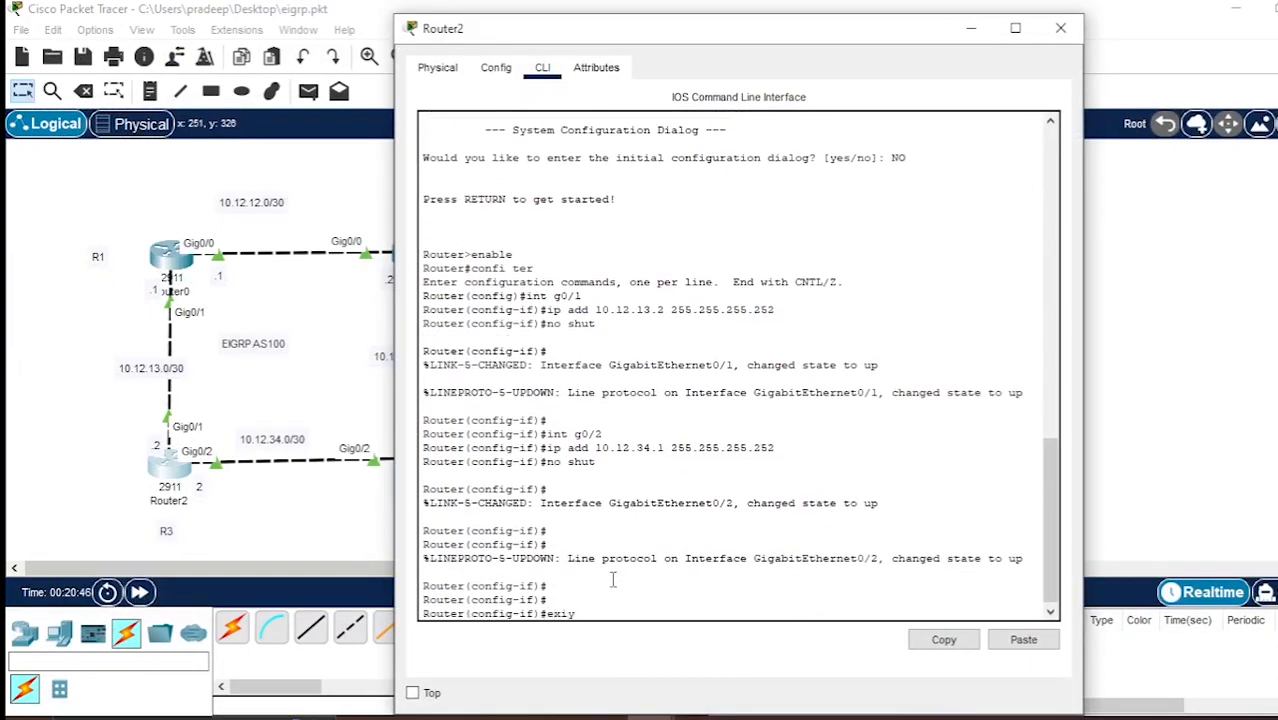
{"action": "key", "text": "BackSpace"}
{"action": "type", "text": "t"}
{"action": "key", "text": "Return"}
Create the interface loopback 0 on Router2, writing loopback as a single word in the command.
{"action": "type", "text": "int lo"}
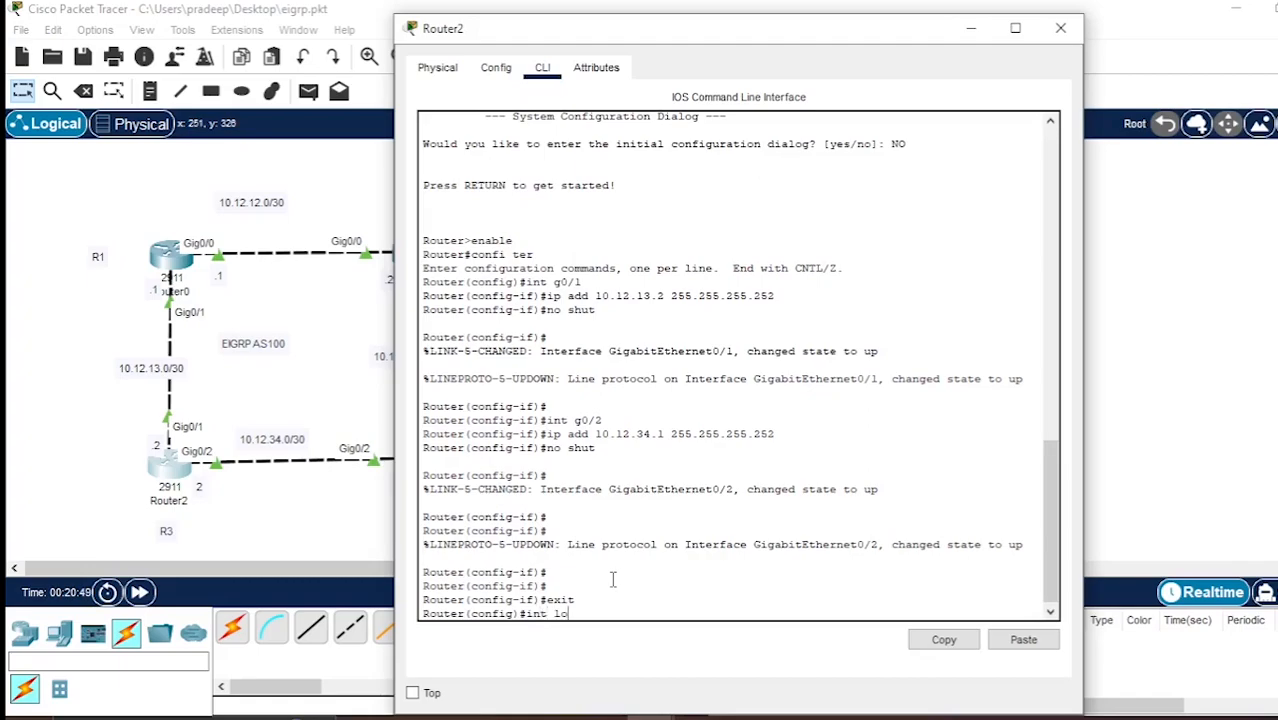
{"action": "type", "text": "op back 0"}
{"action": "key", "text": "Return"}
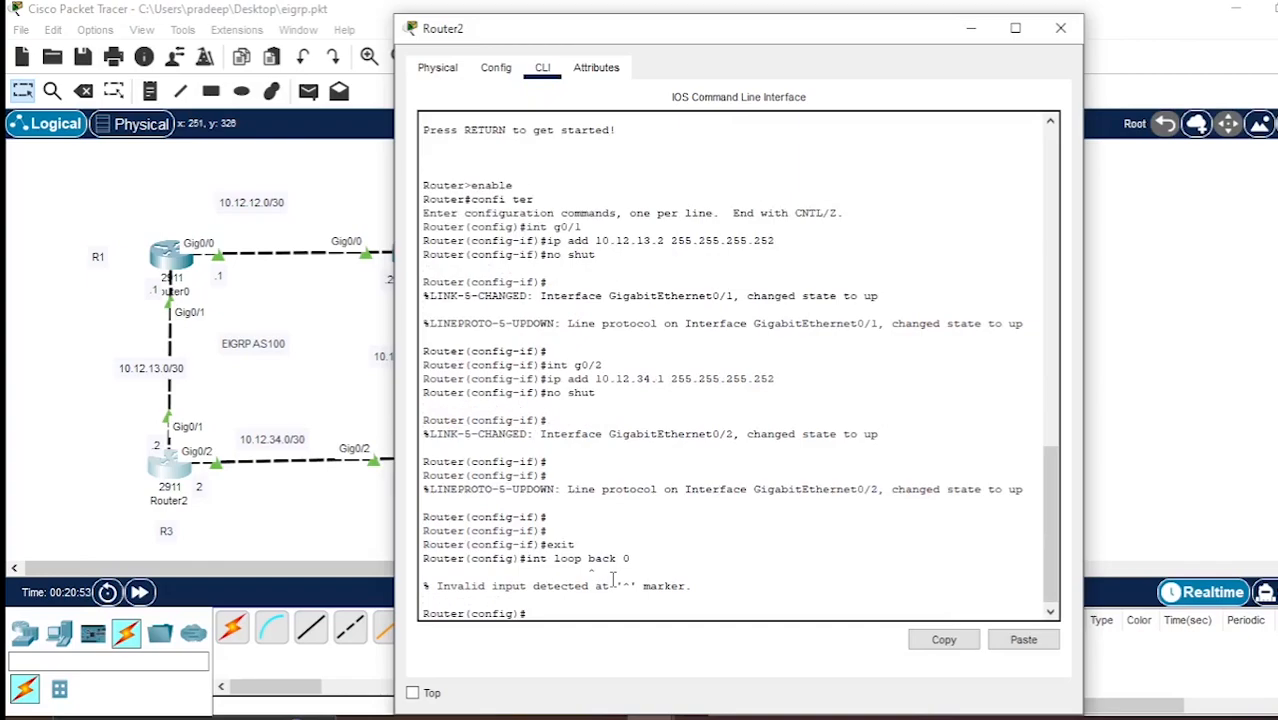
{"action": "key", "text": "Up"}
{"action": "key", "text": "Left"}
{"action": "key", "text": "Left"}
{"action": "key", "text": "Left"}
{"action": "key", "text": "Left"}
{"action": "key", "text": "Left"}
{"action": "key", "text": "Left"}
{"action": "key", "text": "Left"}
{"action": "key", "text": "BackSpace"}
{"action": "key", "text": "Return"}
Assign IP address 3.3.3.3 with mask 255.255.255.255 to Router2's loopback 0 interface.
{"action": "type", "text": "ip a"}
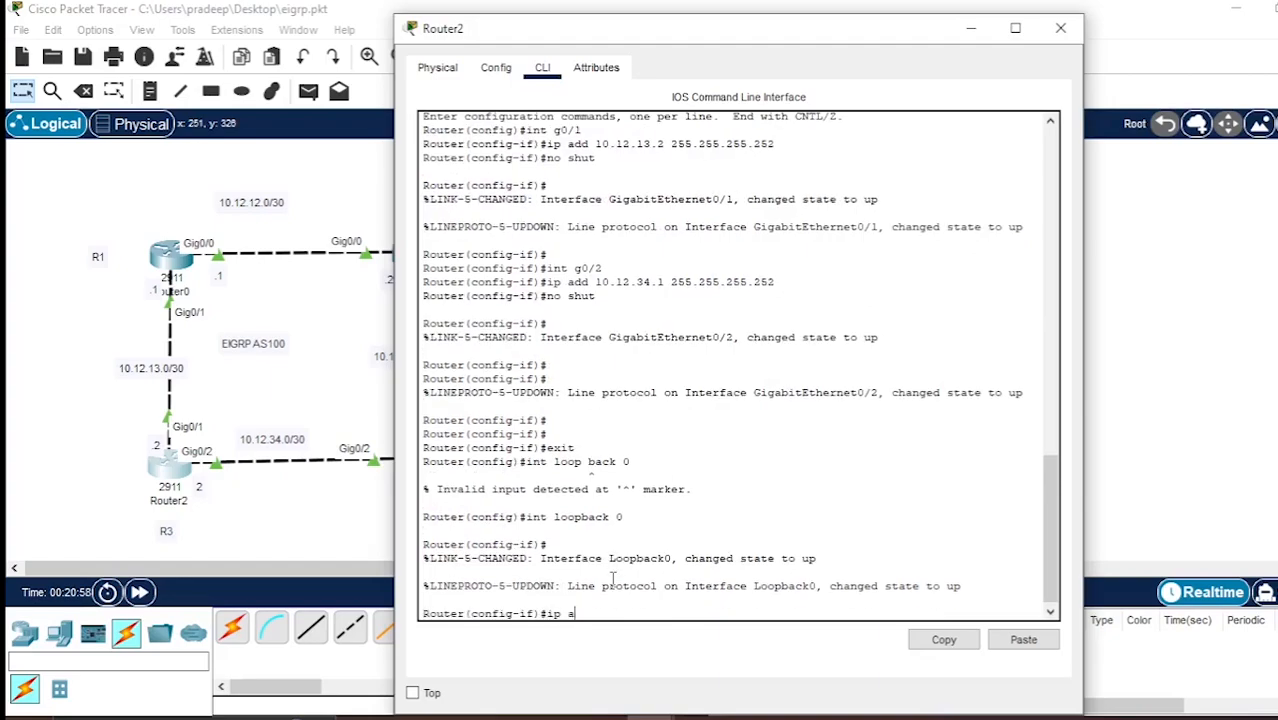
{"action": "type", "text": "dd 3.3.3.3 255.255.255.255"}
{"action": "key", "text": "Return"}
{"action": "key", "text": "Return"}
Enable Router2's loopback 0 with the no shut command and close the router's window.
{"action": "type", "text": "no shut"}
{"action": "key", "text": "Return"}
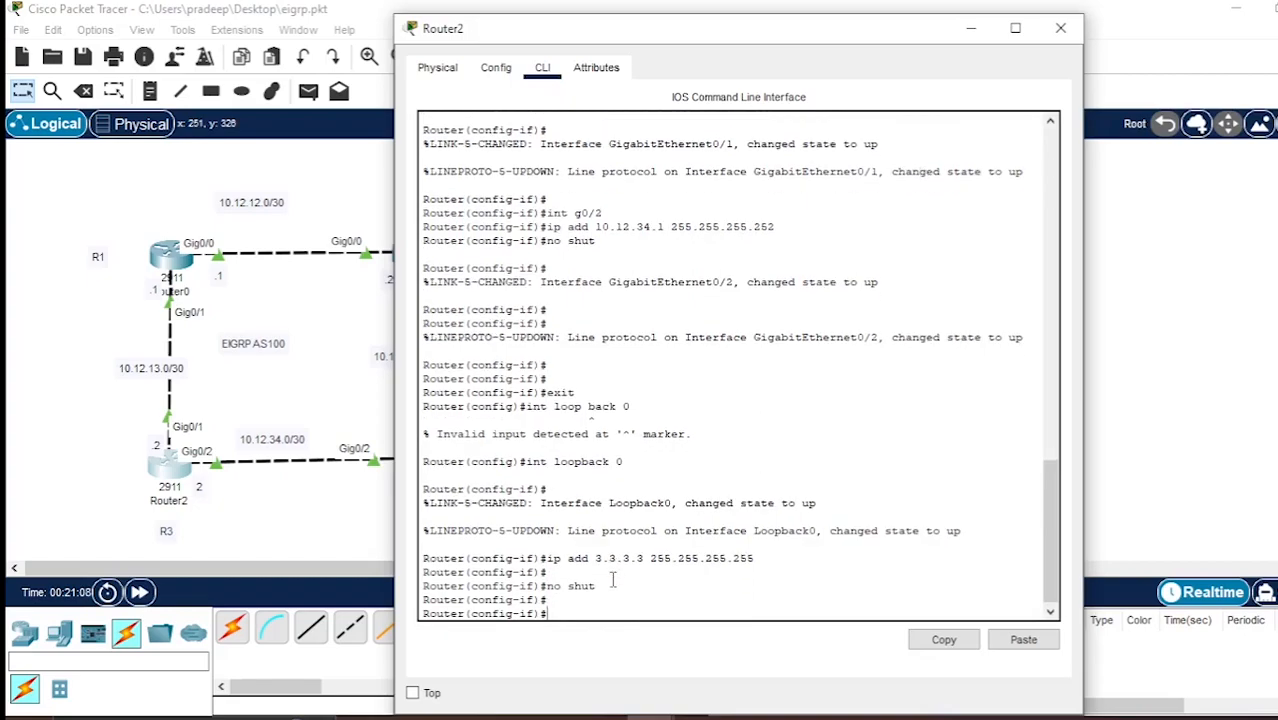
{"action": "left_click", "coordinate": [1061, 28]}
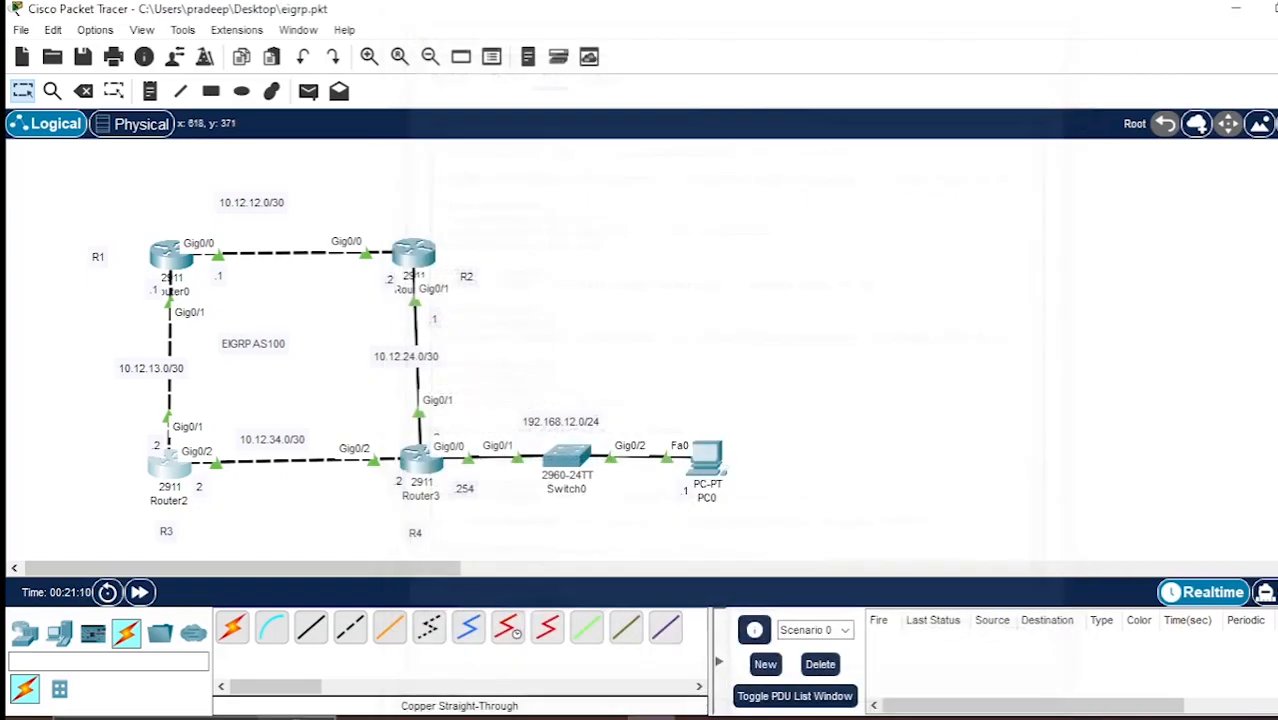
Open Router3's command line, exit to global configuration mode and create the interface loopback 0.
{"action": "left_click", "coordinate": [420, 458]}
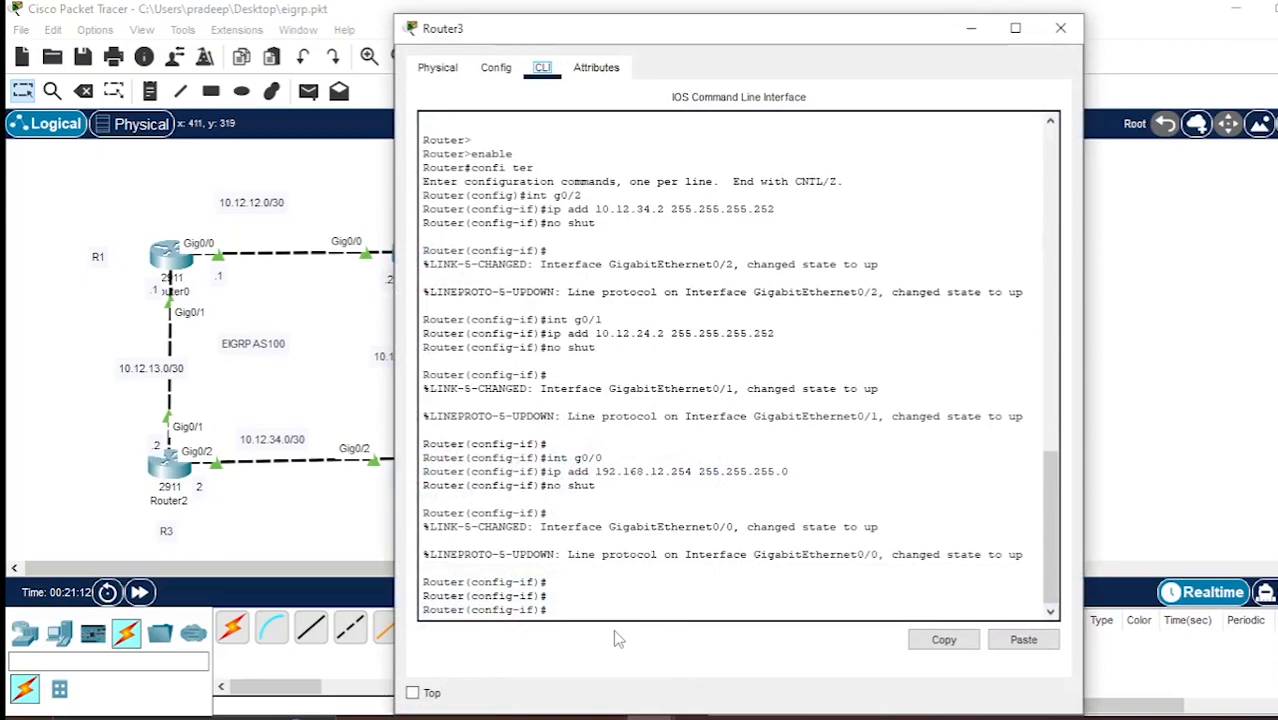
{"action": "left_click", "coordinate": [641, 611]}
{"action": "type", "text": "exit"}
{"action": "key", "text": "Return"}
{"action": "key", "text": "Return"}
{"action": "type", "text": "ig)#int loo"}
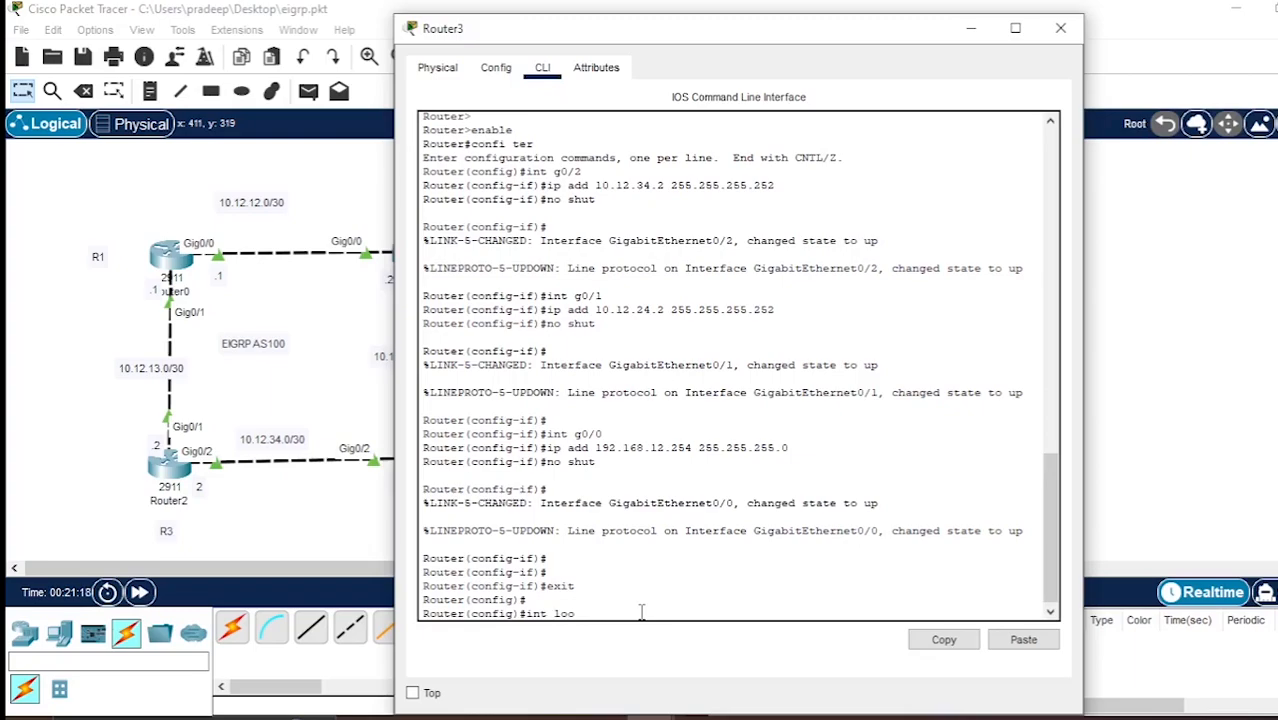
{"action": "type", "text": "pback 0"}
{"action": "key", "text": "Return"}
Assign IP address 4.4.4.4 with mask 255.255.255.255 to Router3's loopback 0 interface.
{"action": "type", "text": "ip add 4"}
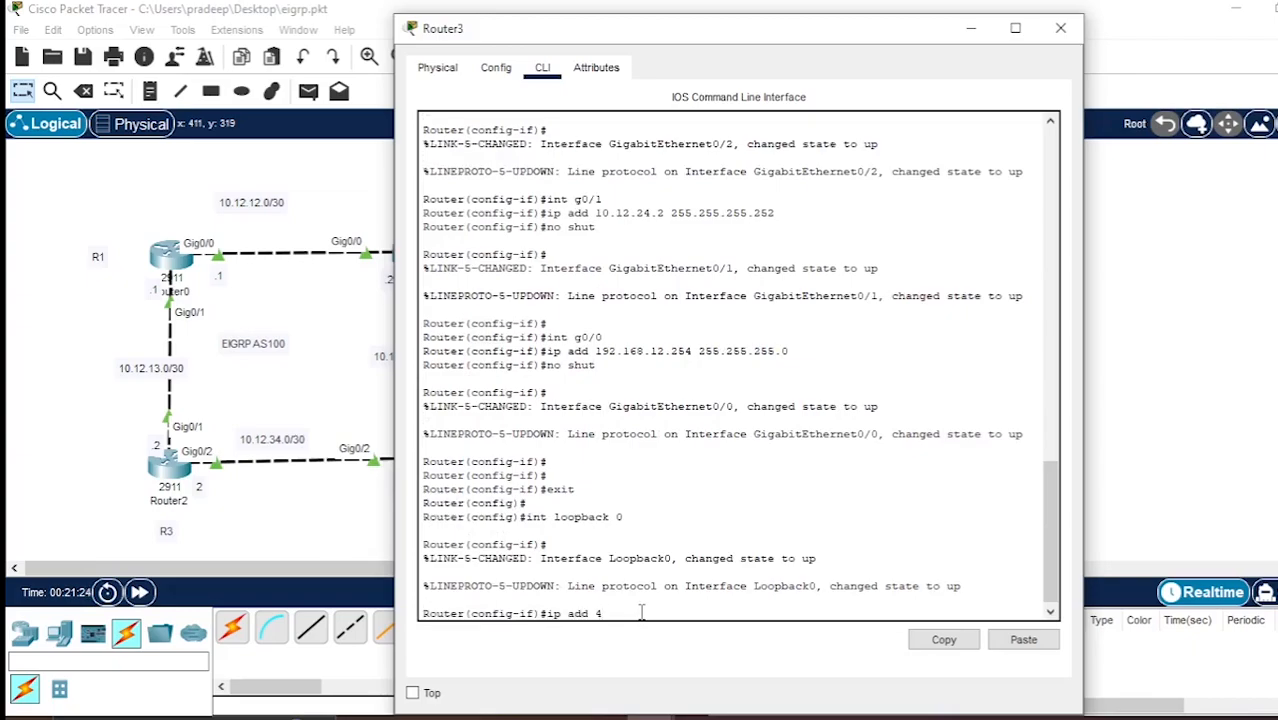
{"action": "type", "text": ".4.4.4 255.255.255.255"}
{"action": "key", "text": "Return"}
{"action": "key", "text": "Return"}
Enable Router3's loopback 0 with the no shut command and close the router's window.
{"action": "type", "text": "m"}
{"action": "key", "text": "BackSpace"}
{"action": "type", "text": "no shut"}
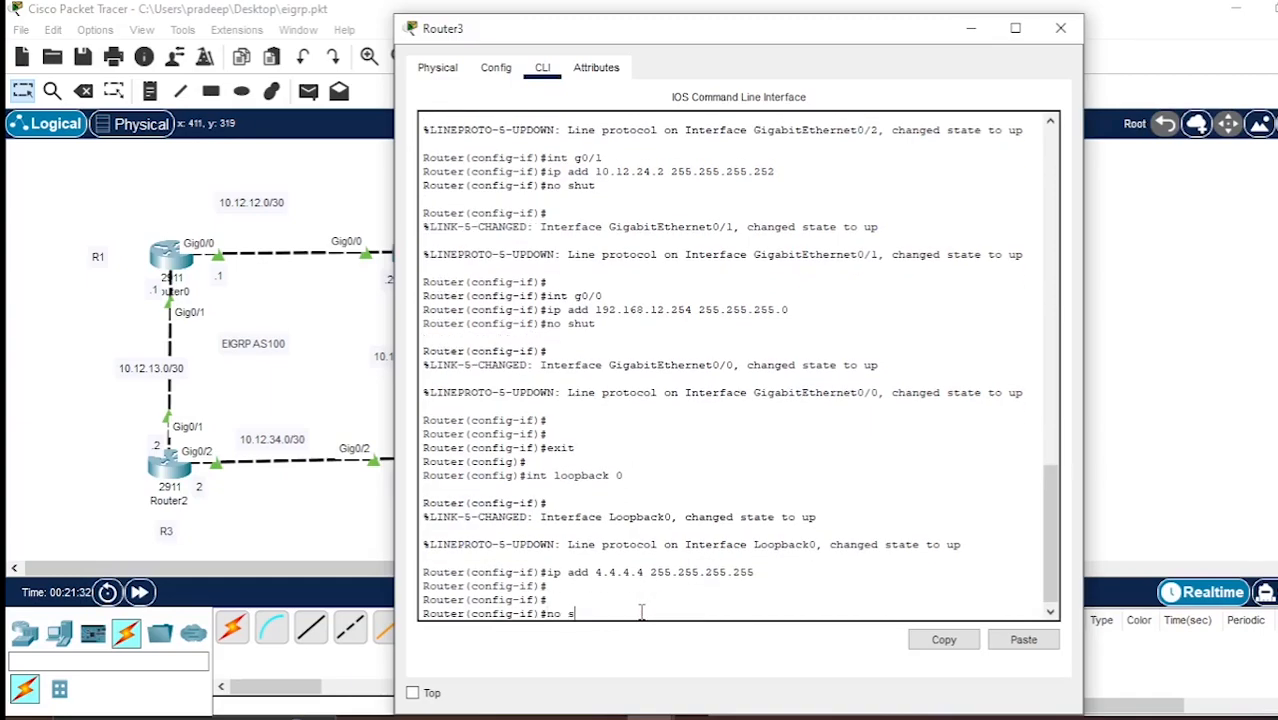
{"action": "key", "text": "Return"}
{"action": "key", "text": "Return"}
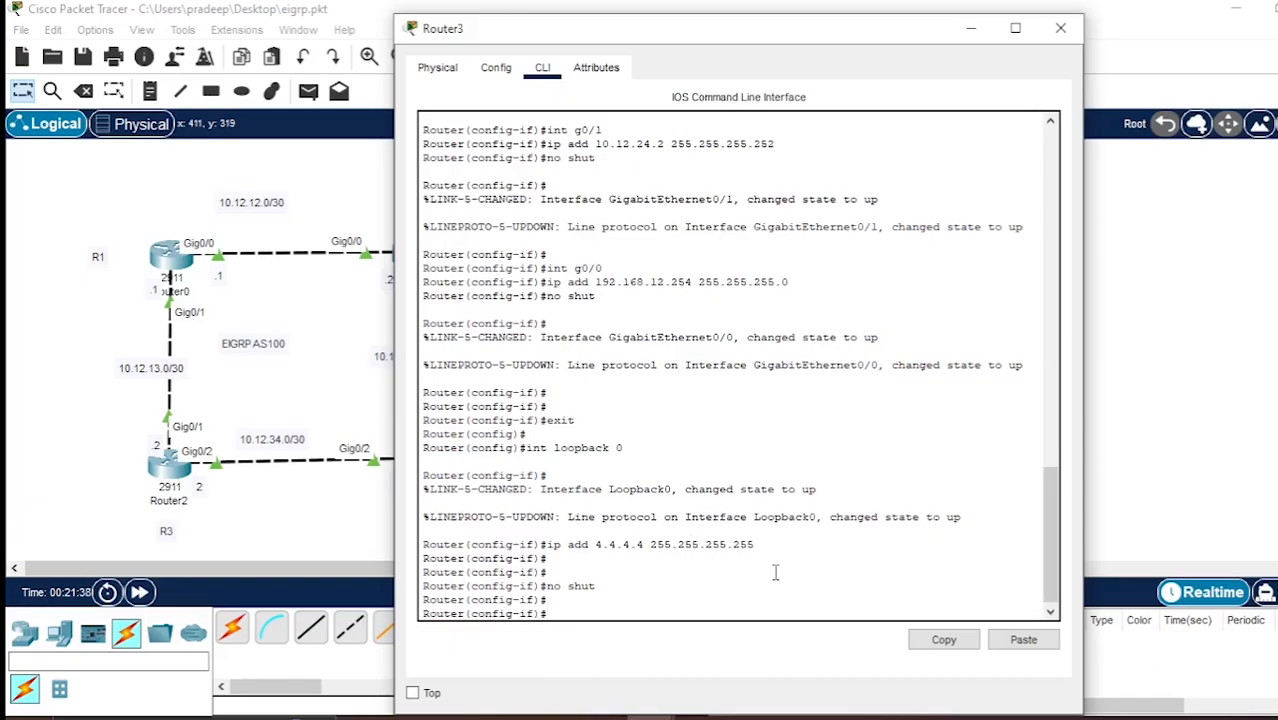
{"action": "left_click", "coordinate": [1059, 29]}
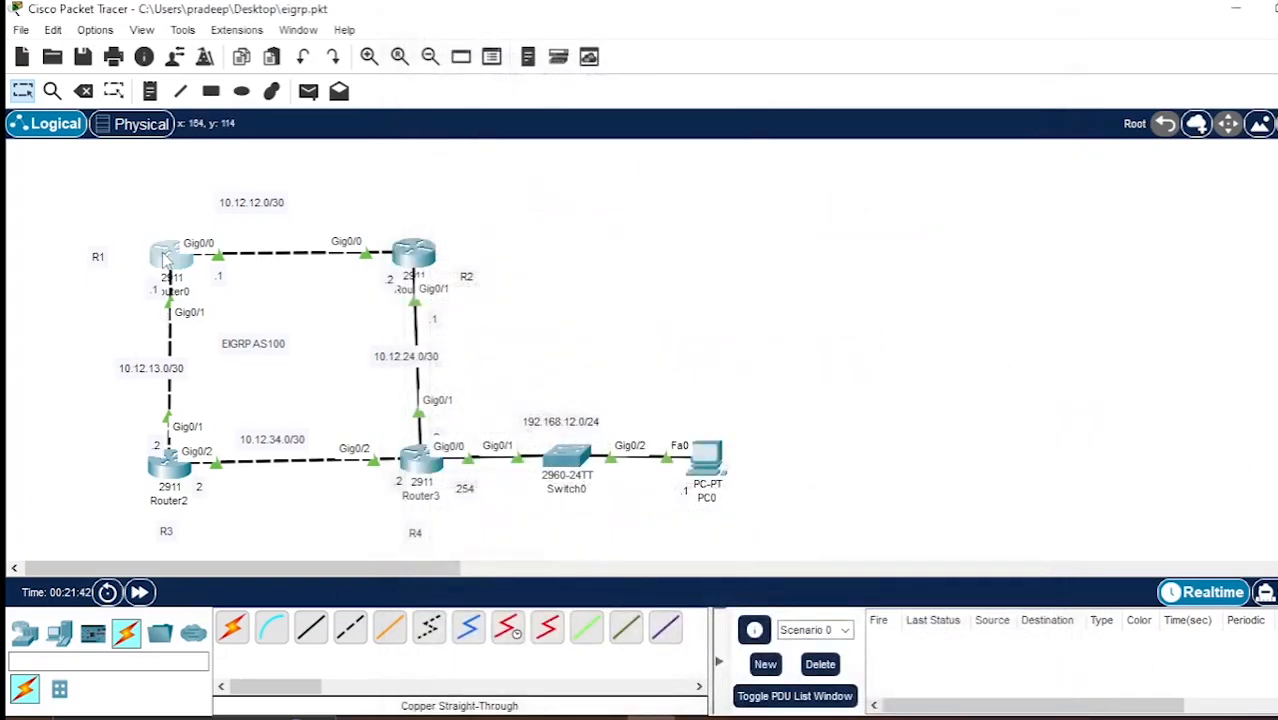
Reopen Router0's command line and leave loopback interface configuration for global configuration mode.
{"action": "left_click", "coordinate": [166, 256]}
{"action": "type", "text": "exit"}
{"action": "key", "text": "Return"}
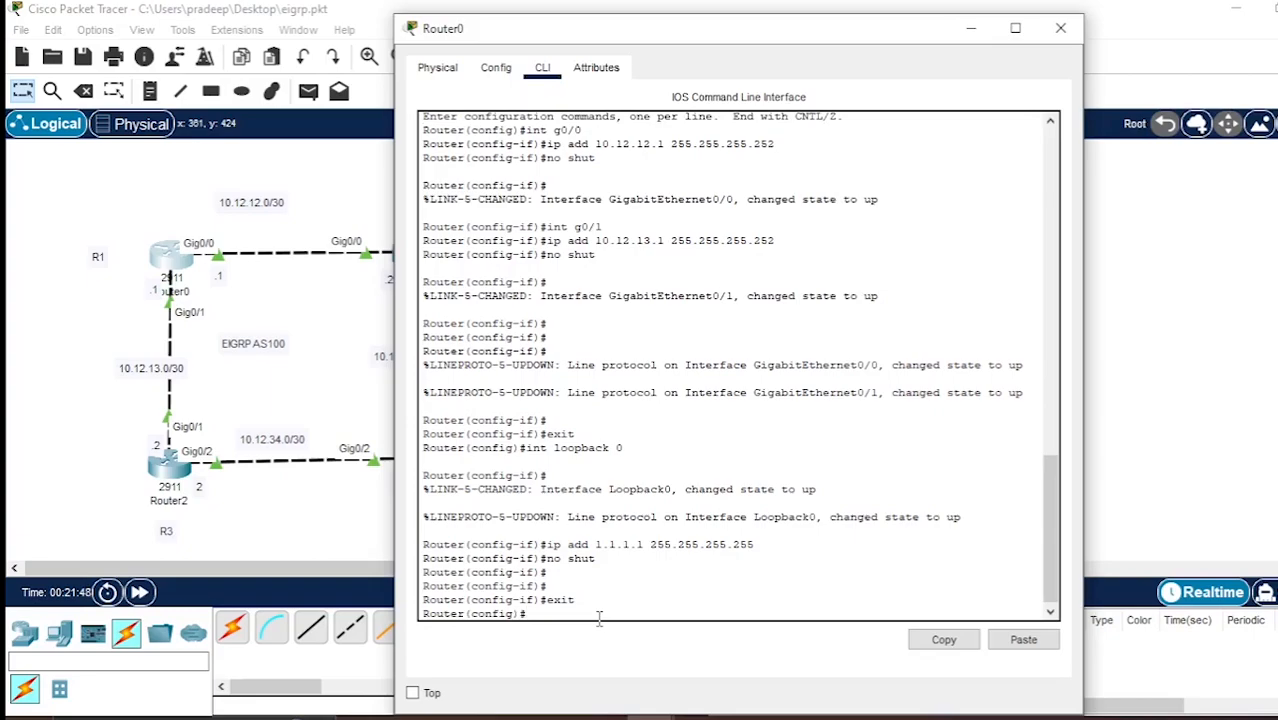
Start the EIGRP routing process with autonomous system number 100 on Router0.
{"action": "type", "text": "router eigrp"}
{"action": "key", "text": "Return"}
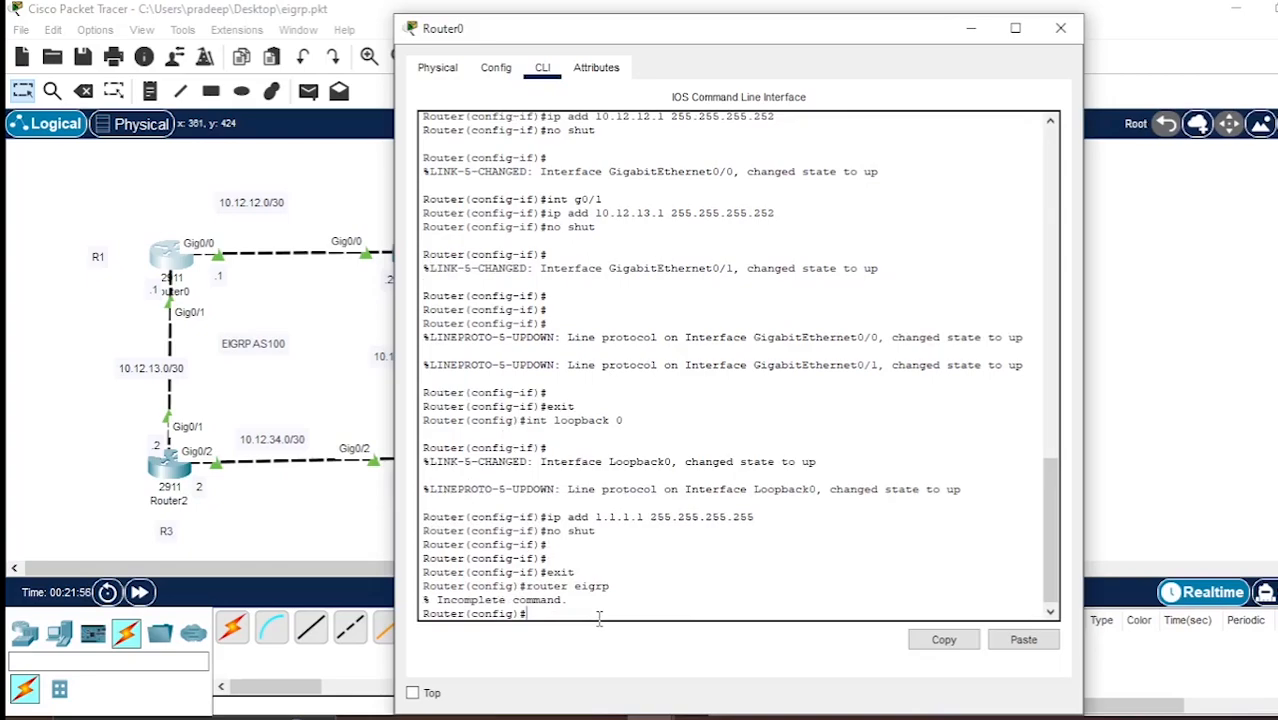
{"action": "key", "text": "Up"}
{"action": "type", "text": "100"}
{"action": "key", "text": "Return"}
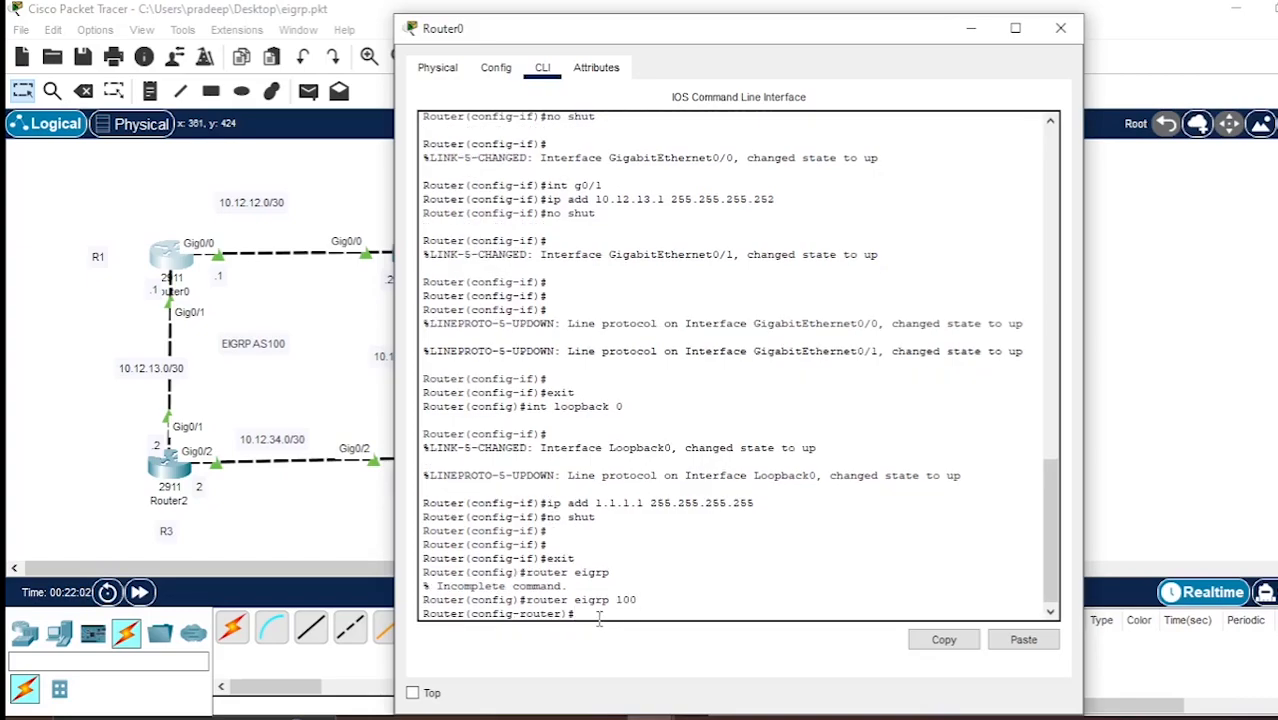
Advertise network 10.12.12.0 with wildcard mask 0.0.0.3 in Router0's EIGRP process.
{"action": "type", "text": "net 10.12.12.0 0"}
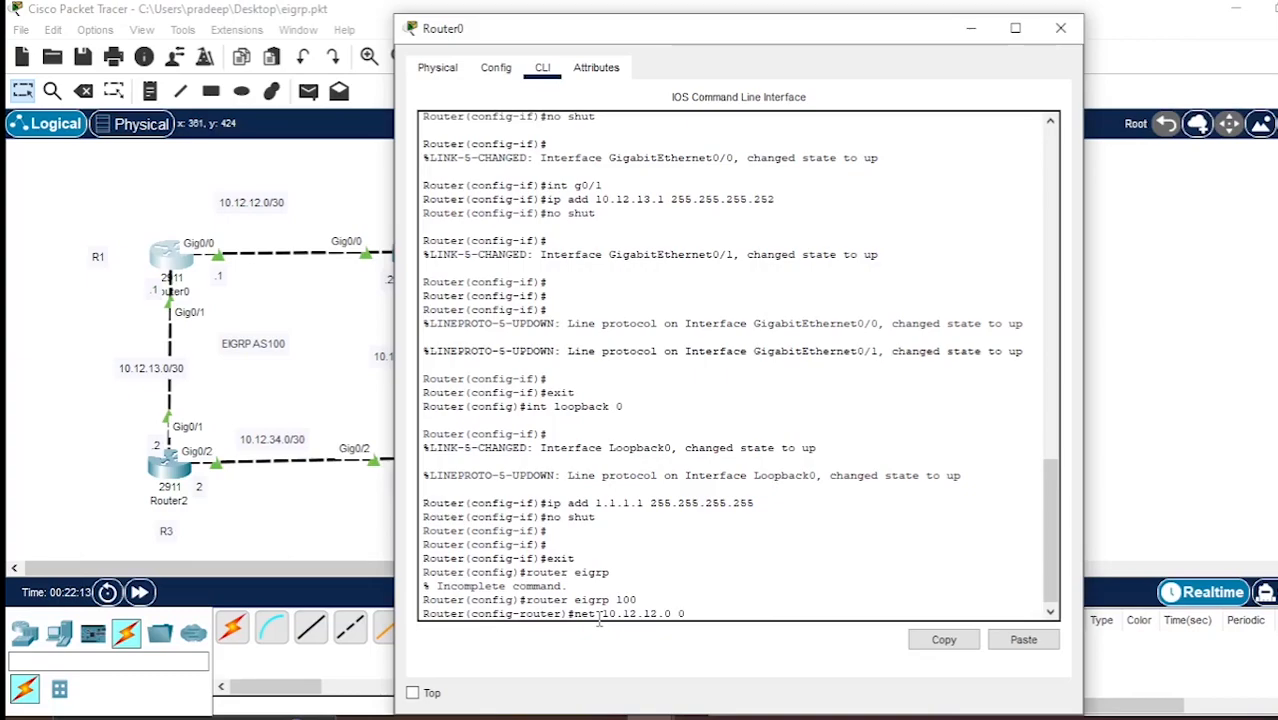
{"action": "type", "text": ".0.0.3"}
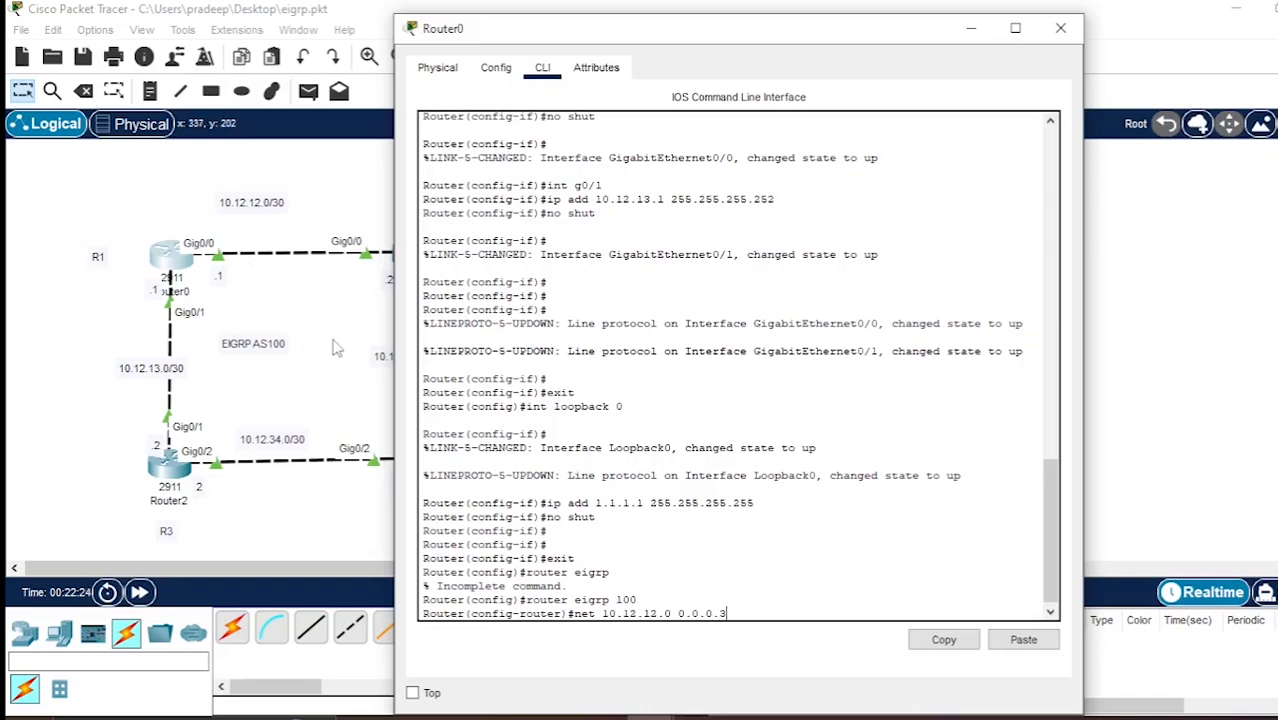
{"action": "key", "text": "Return"}
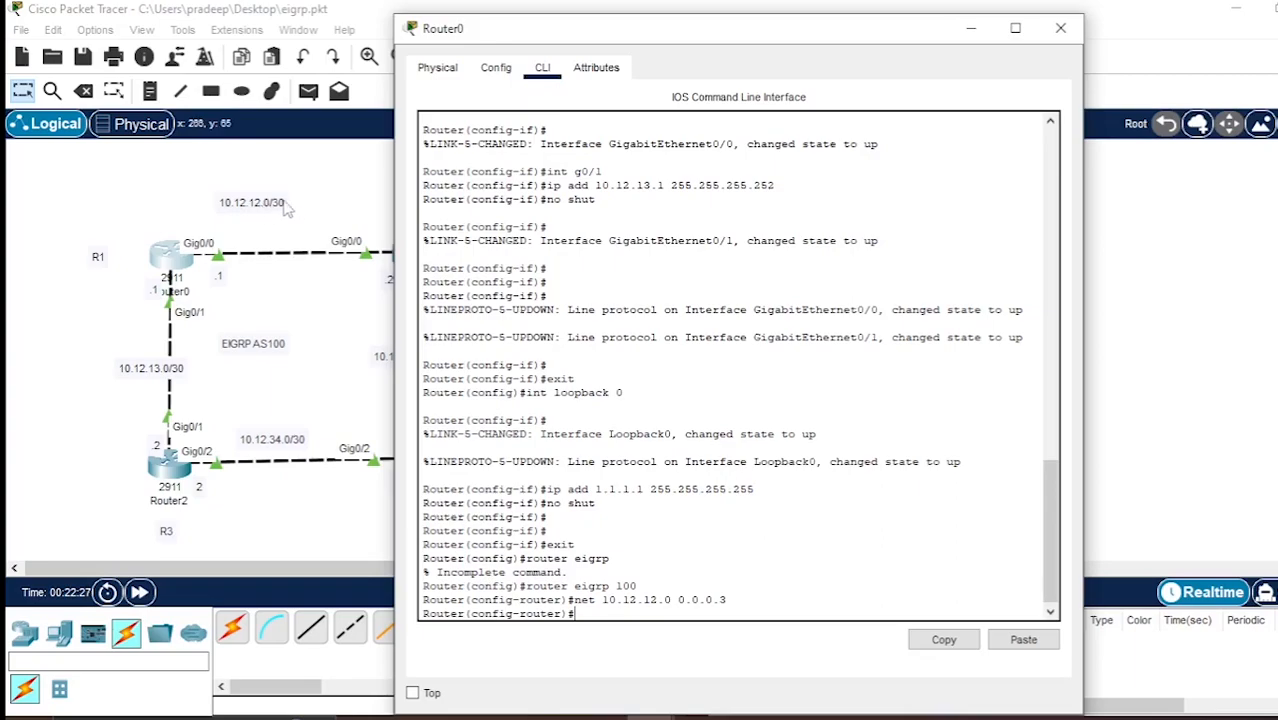
Advertise network 10.12.13.0 with wildcard mask 0.0.0.3 in Router0's EIGRP process by reusing the previous network command.
{"action": "left_click_drag", "start_coordinate": [776, 186], "coordinate": [758, 190]}
{"action": "left_click", "coordinate": [672, 609]}
{"action": "type", "text": "n"}
{"action": "key", "text": "BackSpace"}
{"action": "key", "text": "Up"}
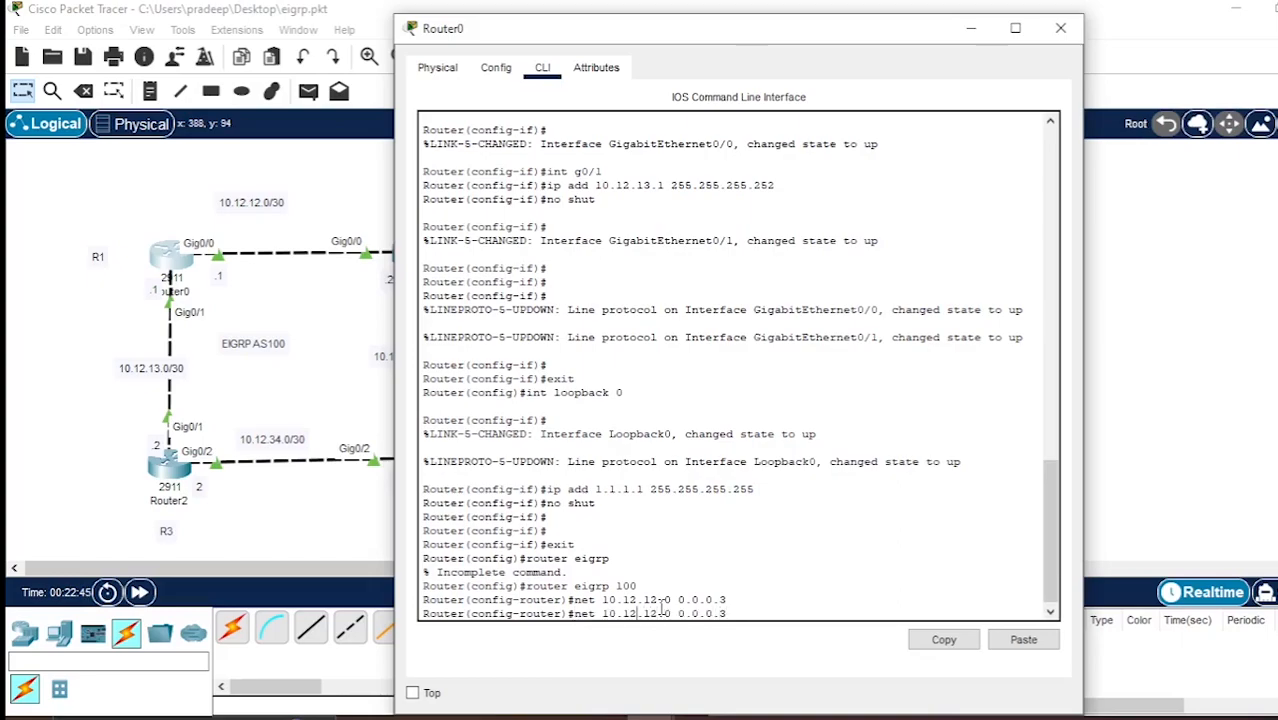
{"action": "key", "text": "Left"}
{"action": "key", "text": "Left"}
{"action": "key", "text": "Left"}
{"action": "key", "text": "Left"}
{"action": "key", "text": "Left"}
{"action": "key", "text": "Left"}
{"action": "key", "text": "Left"}
{"action": "key", "text": "Left"}
{"action": "key", "text": "Left"}
{"action": "key", "text": "Left"}
{"action": "key", "text": "Left"}
{"action": "key", "text": "Left"}
{"action": "key", "text": "Left"}
{"action": "key", "text": "BackSpace"}
{"action": "type", "text": "2"}
{"action": "key", "text": "BackSpace"}
{"action": "type", "text": "3"}
{"action": "key", "text": "Return"}
Advertise the loopback address 1.1.1.1 with wildcard mask 0.0.0.0 in Router0's EIGRP process.
{"action": "type", "text": "net "}
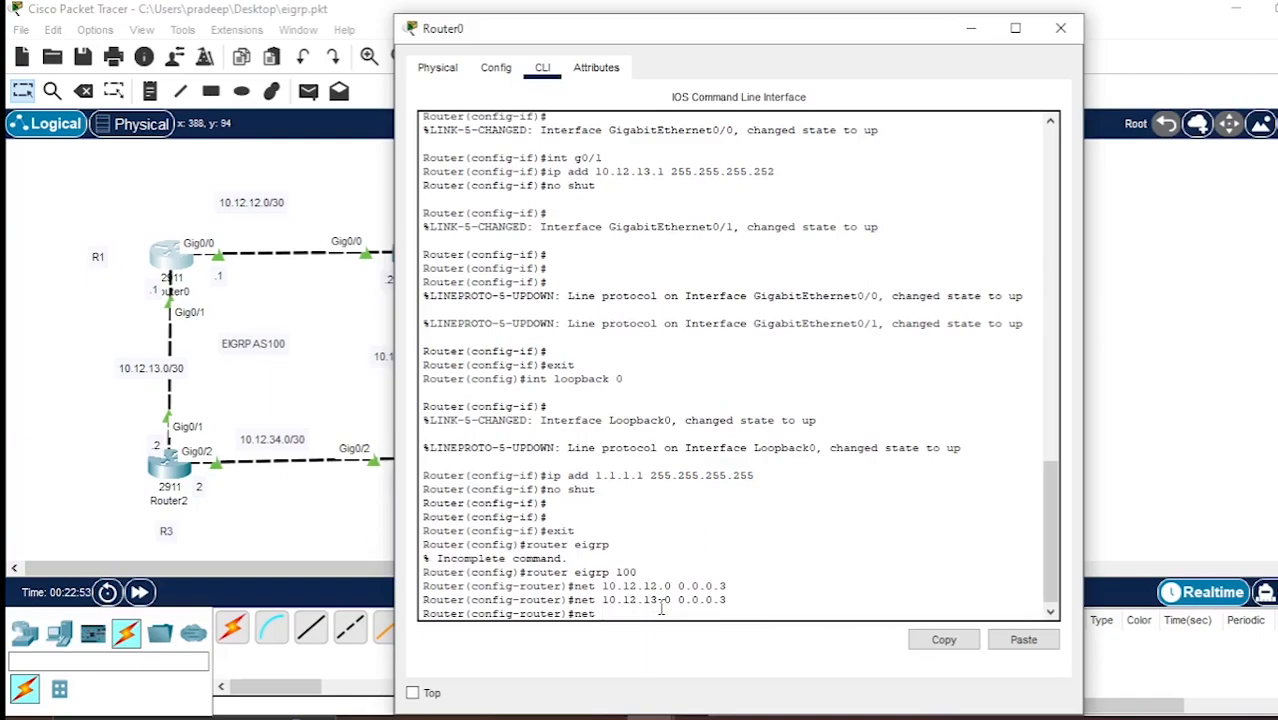
{"action": "type", "text": "1.1.1.1 0.0.0.0"}
{"action": "key", "text": "Return"}
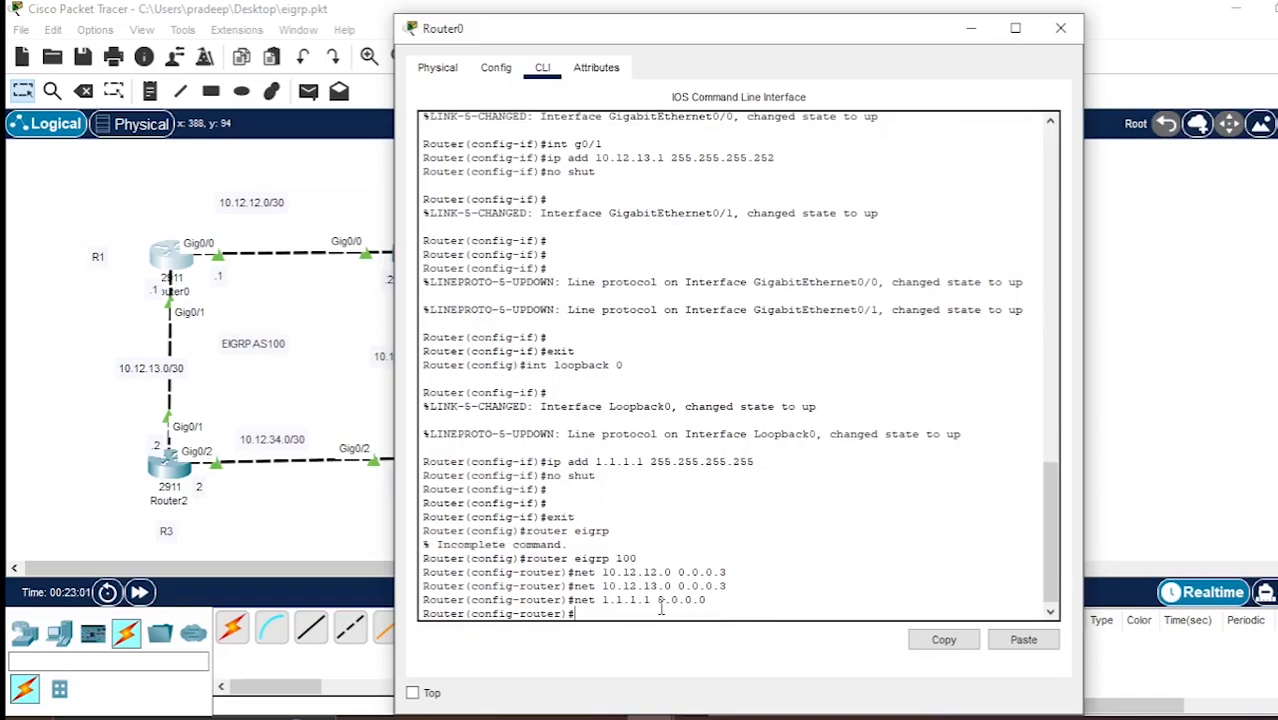
Disable automatic summarization for EIGRP on Router0 with the no auto-summary command.
{"action": "type", "text": "no auto-s"}
{"action": "type", "text": "ummary"}
{"action": "key", "text": "Return"}
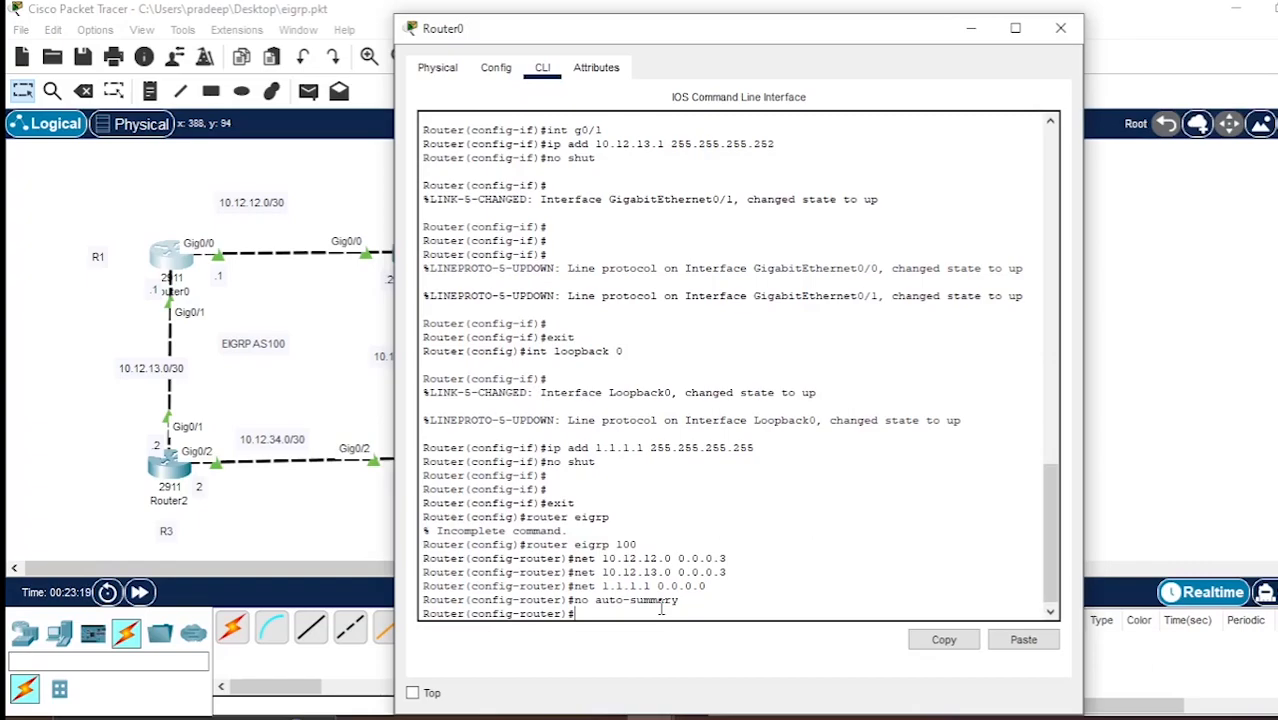
Make loopback 0 a passive interface in Router0's EIGRP process, giving the interface name in full.
{"action": "type", "text": "passive-int 10"}
{"action": "key", "text": "Return"}
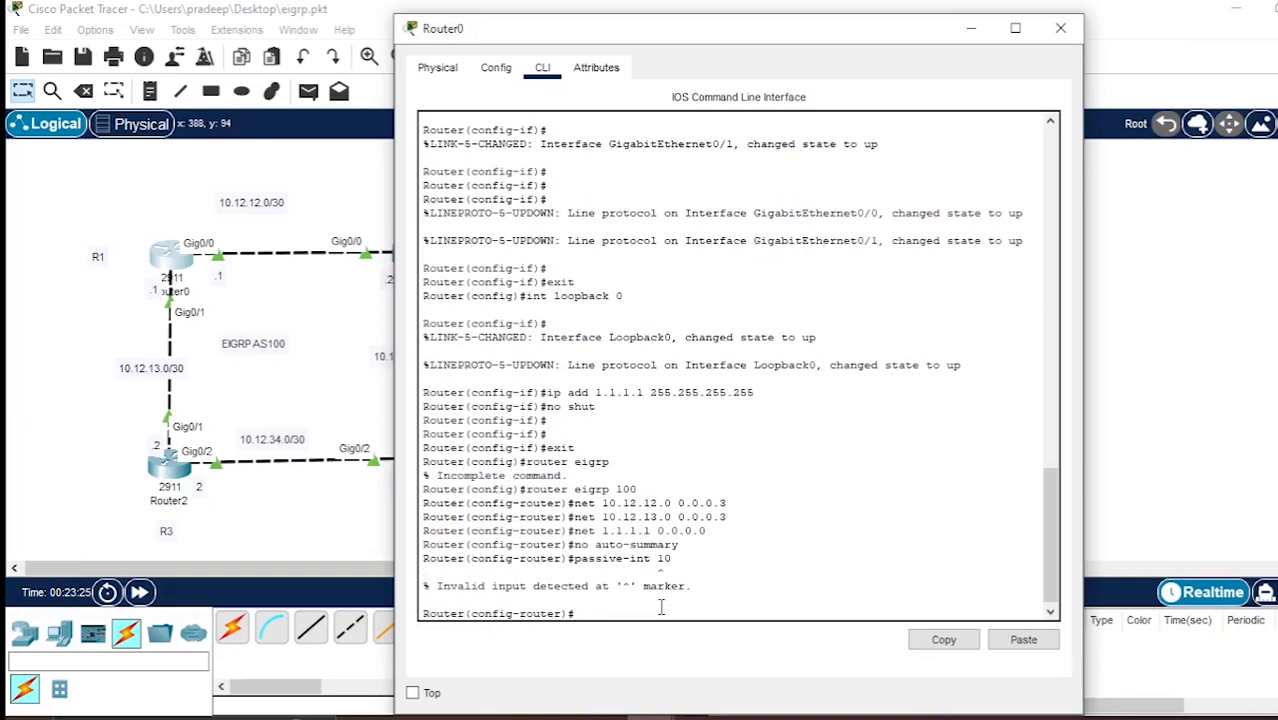
{"action": "key", "text": "Up"}
{"action": "key", "text": "BackSpace"}
{"action": "key", "text": "BackSpace"}
{"action": "type", "text": "loopback 0"}
{"action": "key", "text": "Return"}
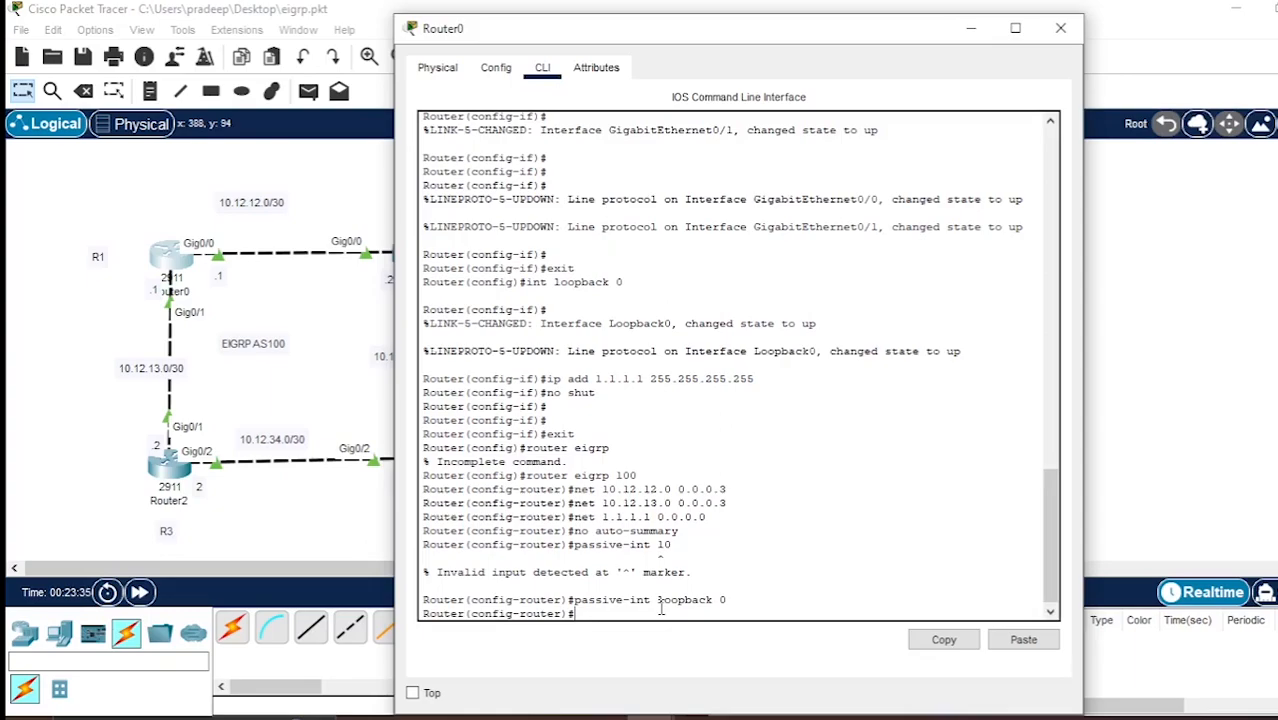
Display Router0's routing protocol settings from router configuration mode with do sh ip protocols.
{"action": "type", "text": "do sh ip protocols"}
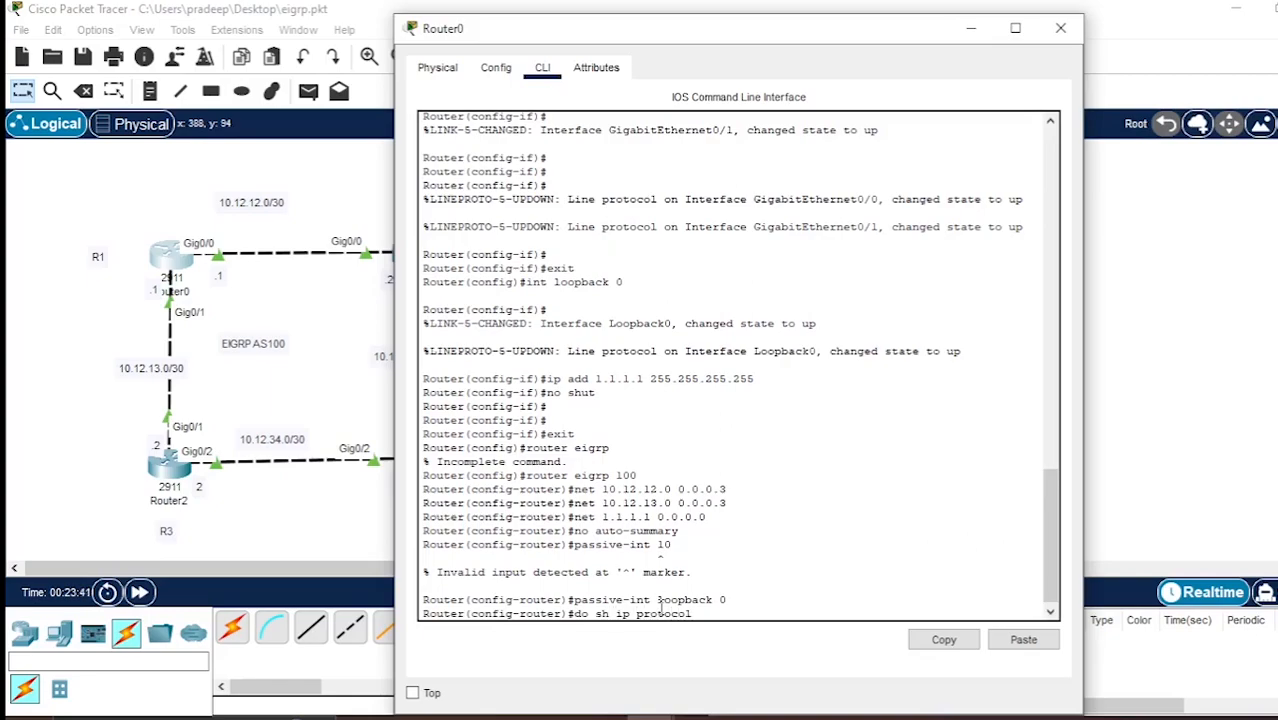
{"action": "key", "text": "Return"}
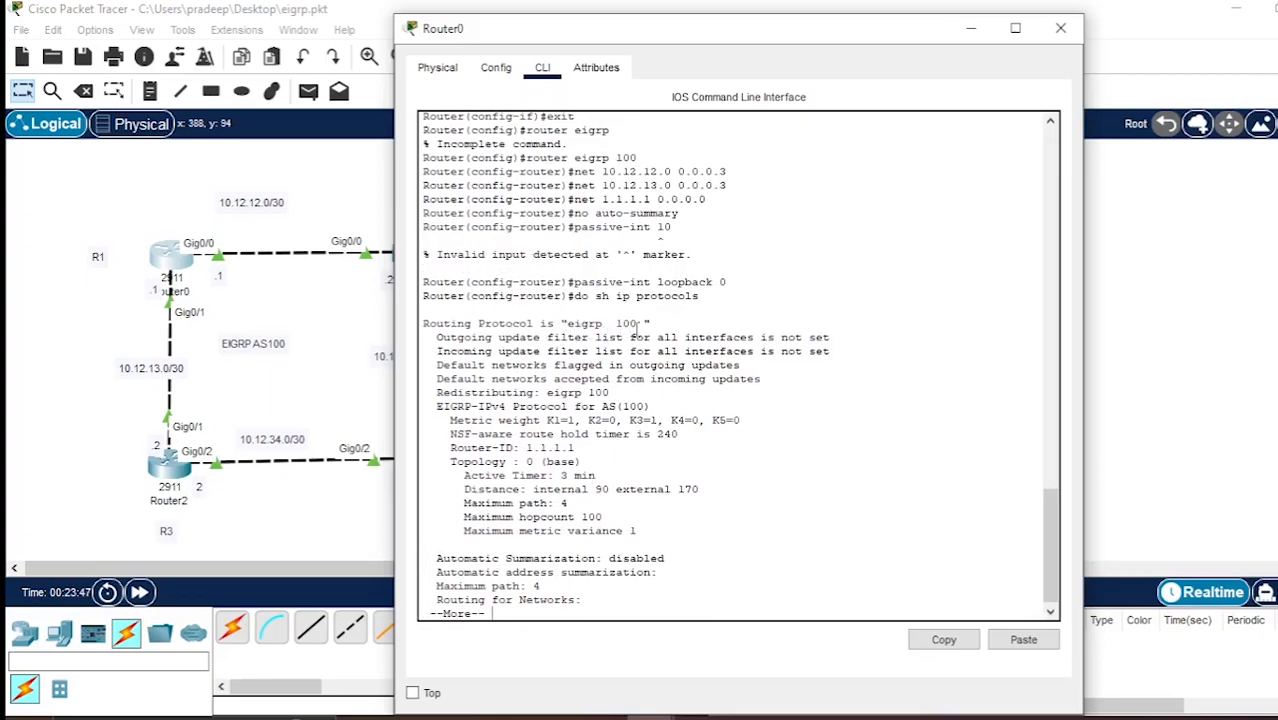
Page through the rest of Router0's routing protocol output, examining the advertised networks and passive interfaces, and close its window.
{"action": "scroll", "coordinate": [622, 392], "scroll_direction": "down", "scroll_amount": 1}
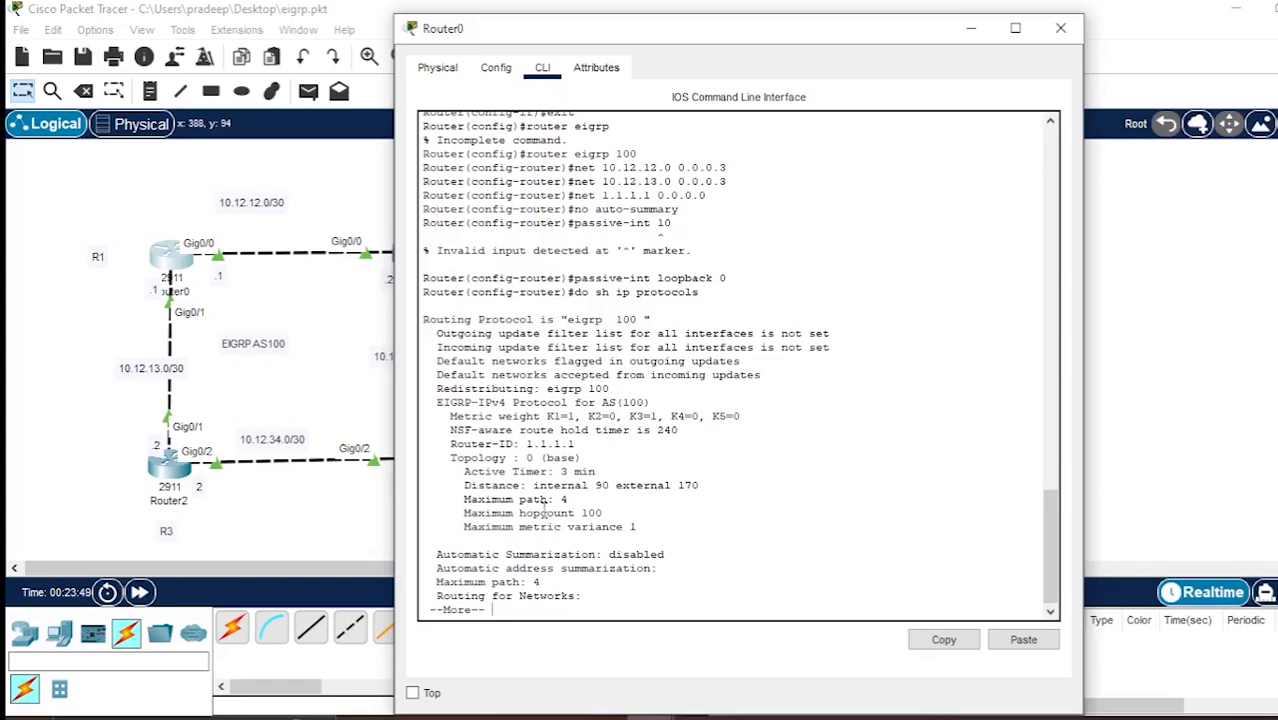
{"action": "key", "text": "Return"}
{"action": "key", "text": "Return"}
{"action": "key", "text": "Return"}
{"action": "key", "text": "Return"}
{"action": "key", "text": "Return"}
{"action": "key", "text": "Return"}
{"action": "key", "text": "Return"}
{"action": "key", "text": "Return"}
{"action": "key", "text": "Return"}
{"action": "key", "text": "Return"}
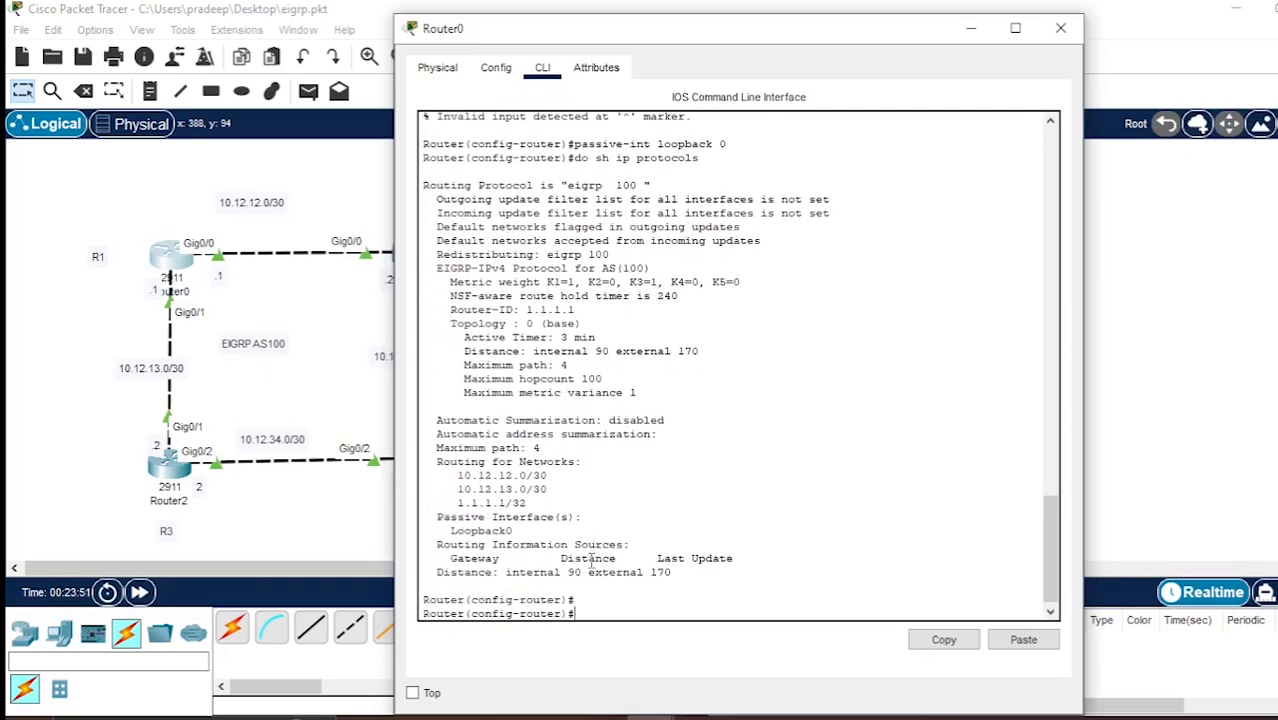
{"action": "key", "text": "Return"}
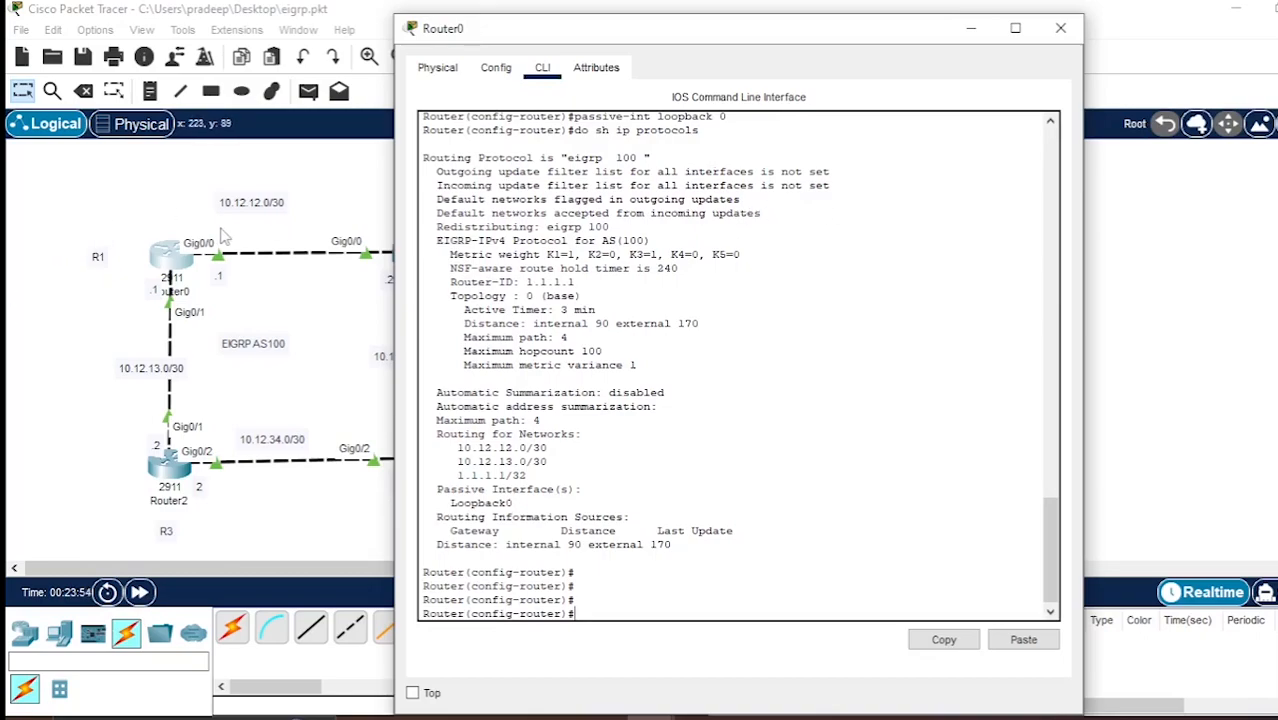
{"action": "left_click", "coordinate": [1060, 28]}
Open Router1's command line, exit interface configuration and start EIGRP with autonomous system number 100.
{"action": "left_click", "coordinate": [414, 256]}
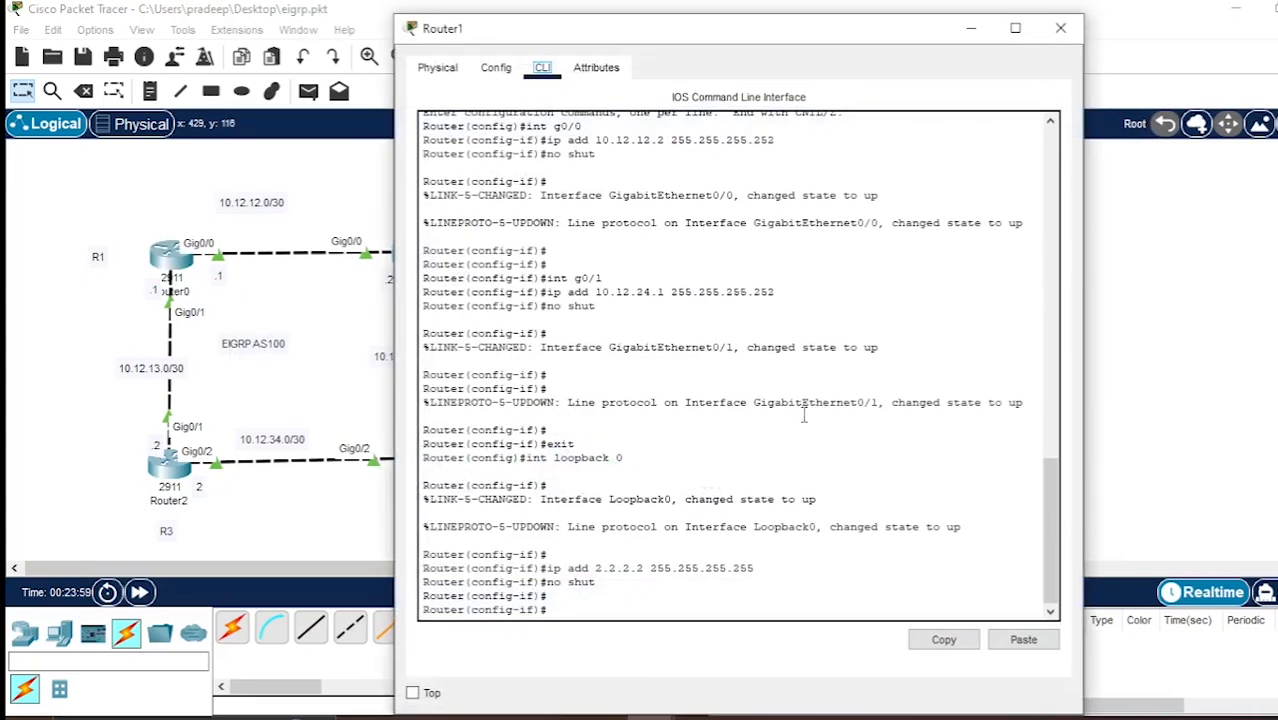
{"action": "type", "text": "exit"}
{"action": "key", "text": "Return"}
{"action": "type", "text": "rou"}
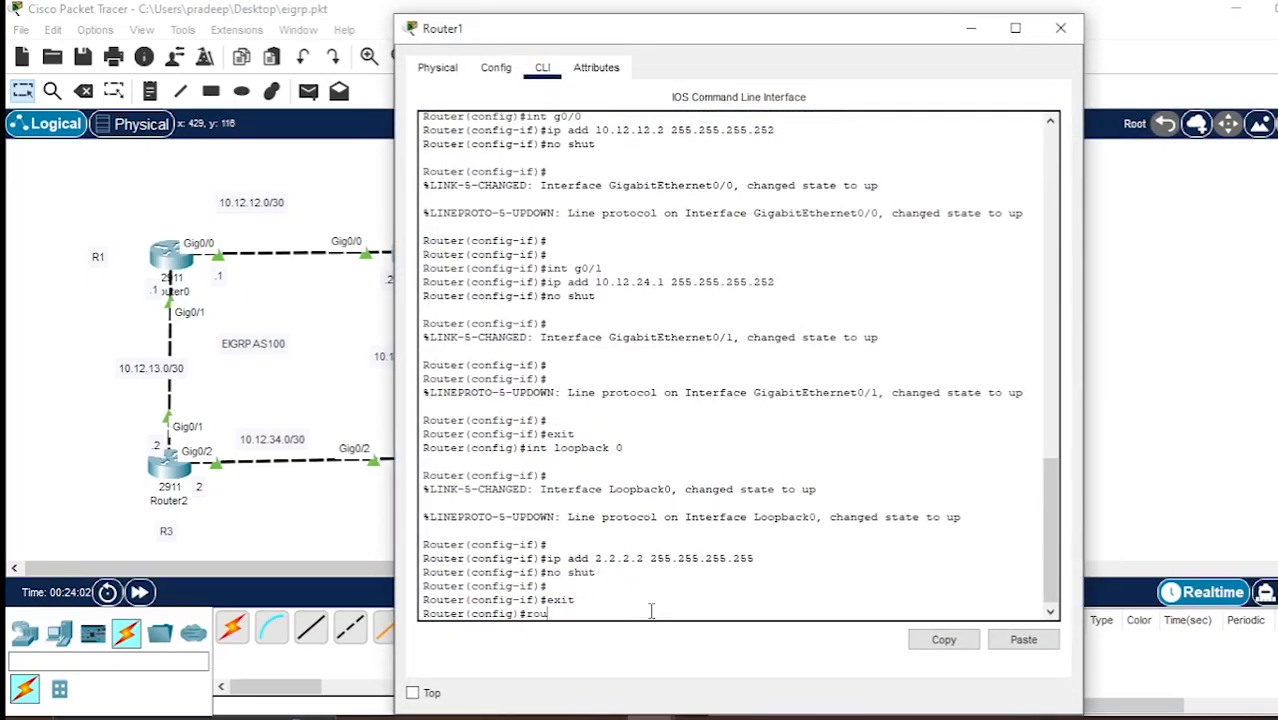
{"action": "type", "text": "ter eigrp 100"}
{"action": "key", "text": "Return"}
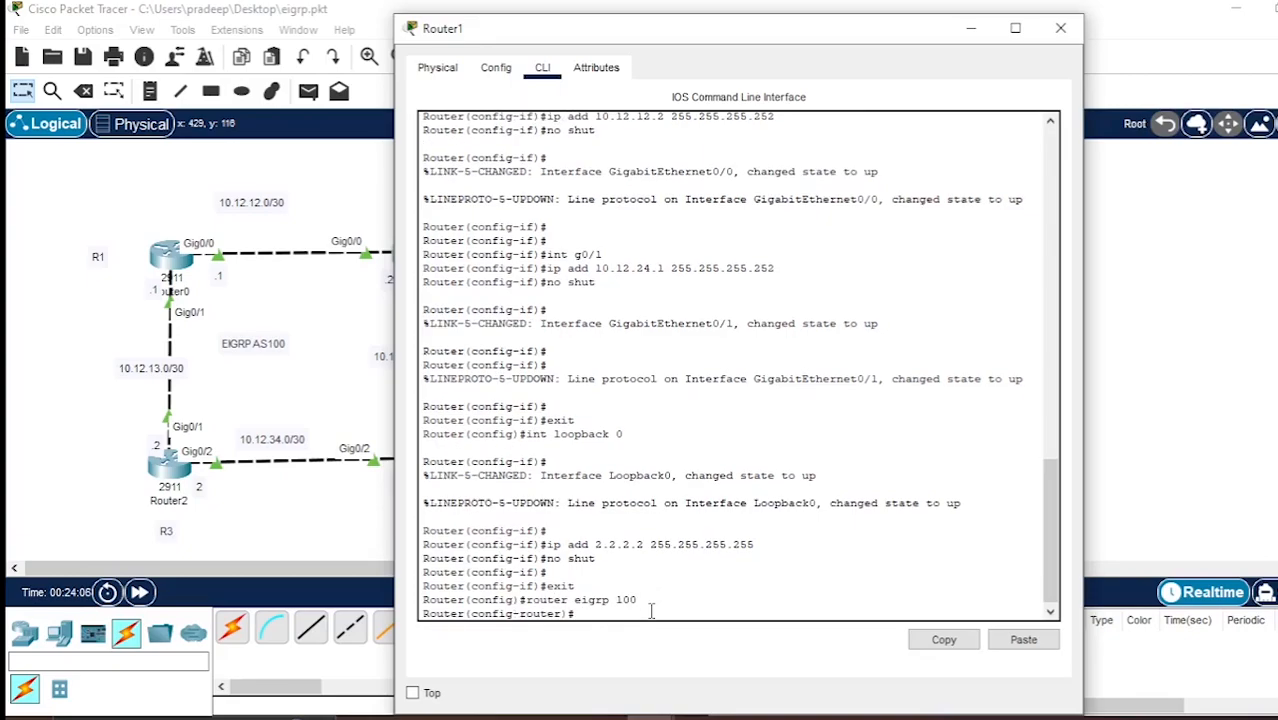
Advertise network 10.12.12.0 with wildcard mask 0.0.0.3 in Router1's EIGRP process.
{"action": "type", "text": "net 10.12.13."}
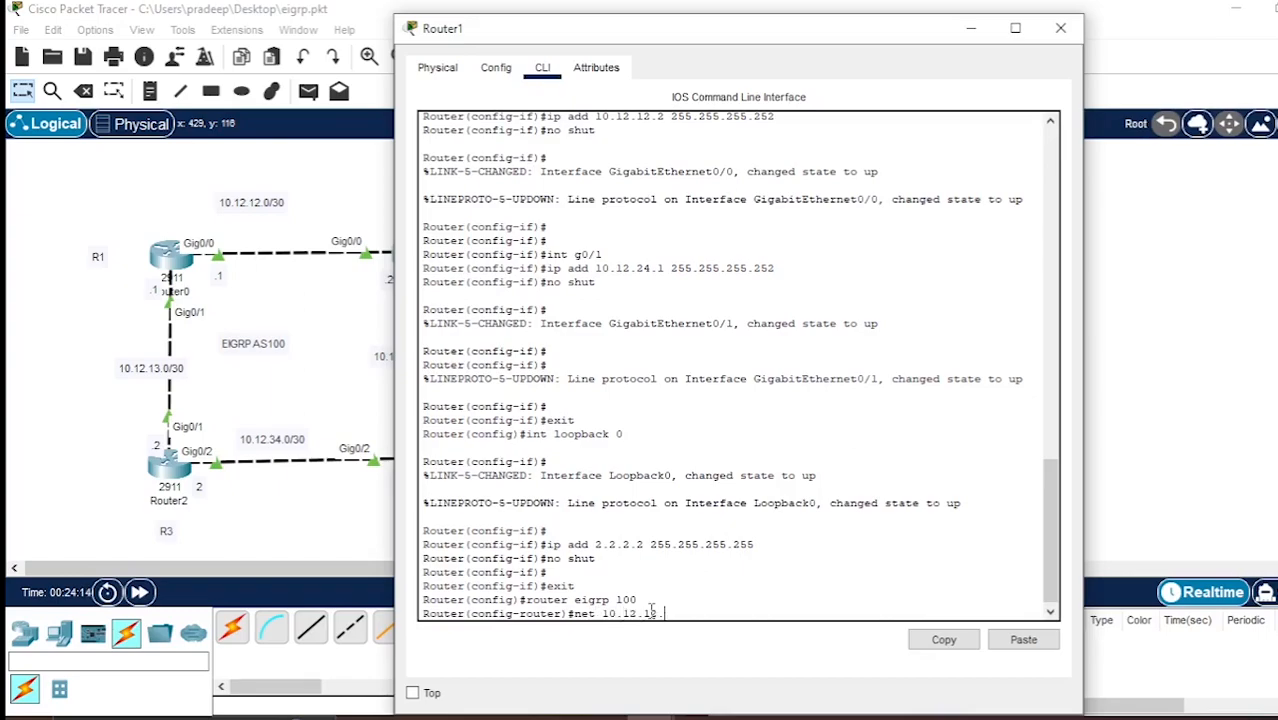
{"action": "type", "text": "0 0.0.0.3"}
{"action": "key", "text": "Return"}
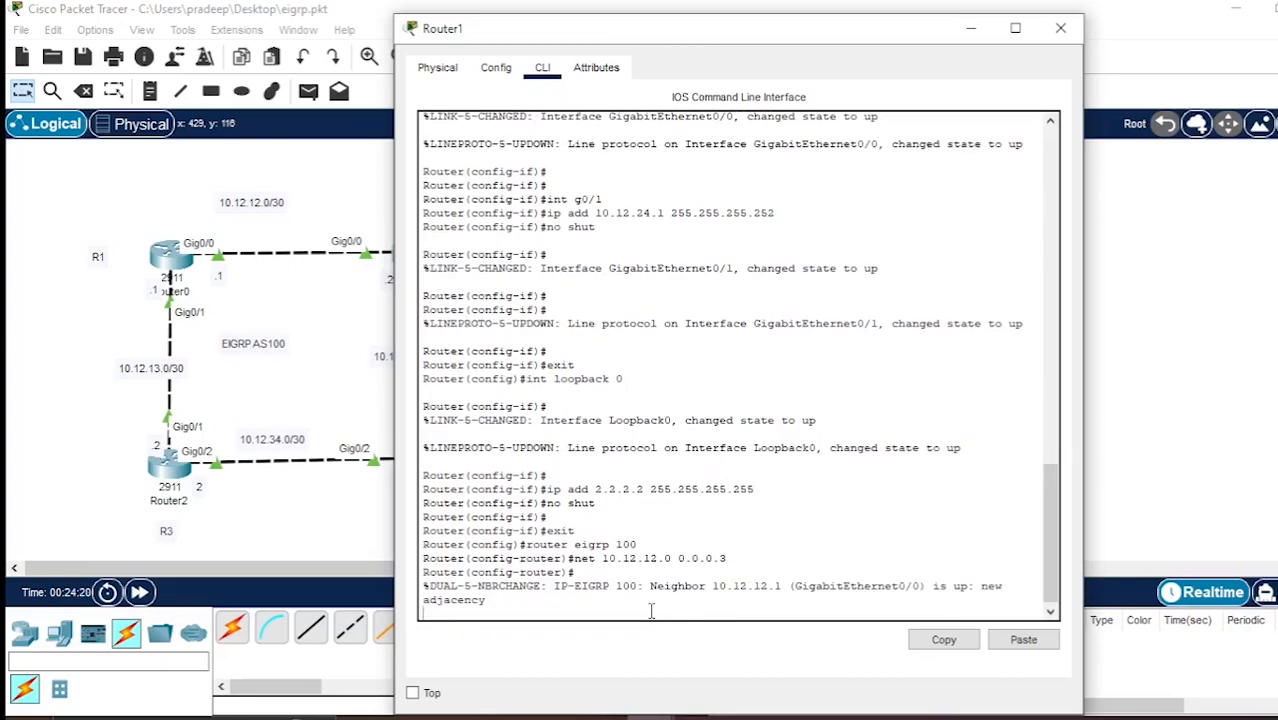
{"action": "key", "text": "Return"}
Uncover the topology beside Router1's window and advertise network 10.12.24.0 with wildcard mask 0.0.0.3 in its EIGRP process.
{"action": "left_click_drag", "start_coordinate": [928, 42], "coordinate": [1081, 59]}
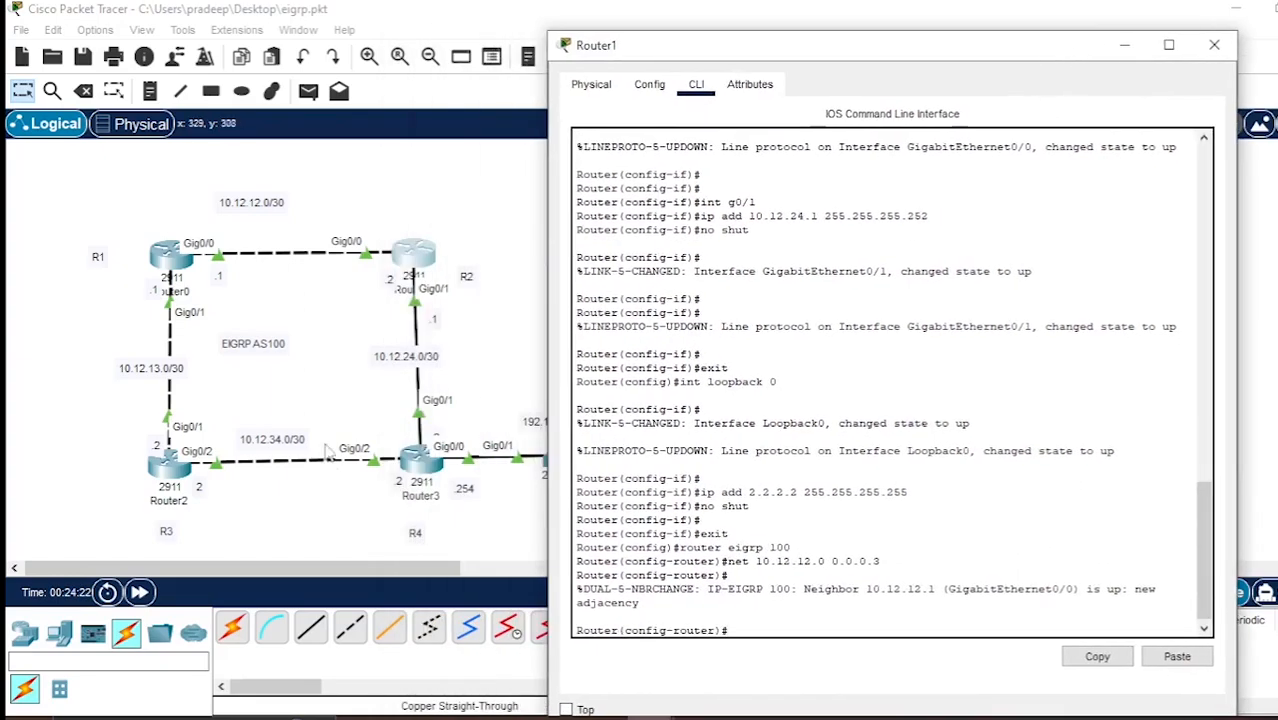
{"action": "left_click", "coordinate": [758, 631]}
{"action": "type", "text": "net 10.12.24.0 0.0.0."}
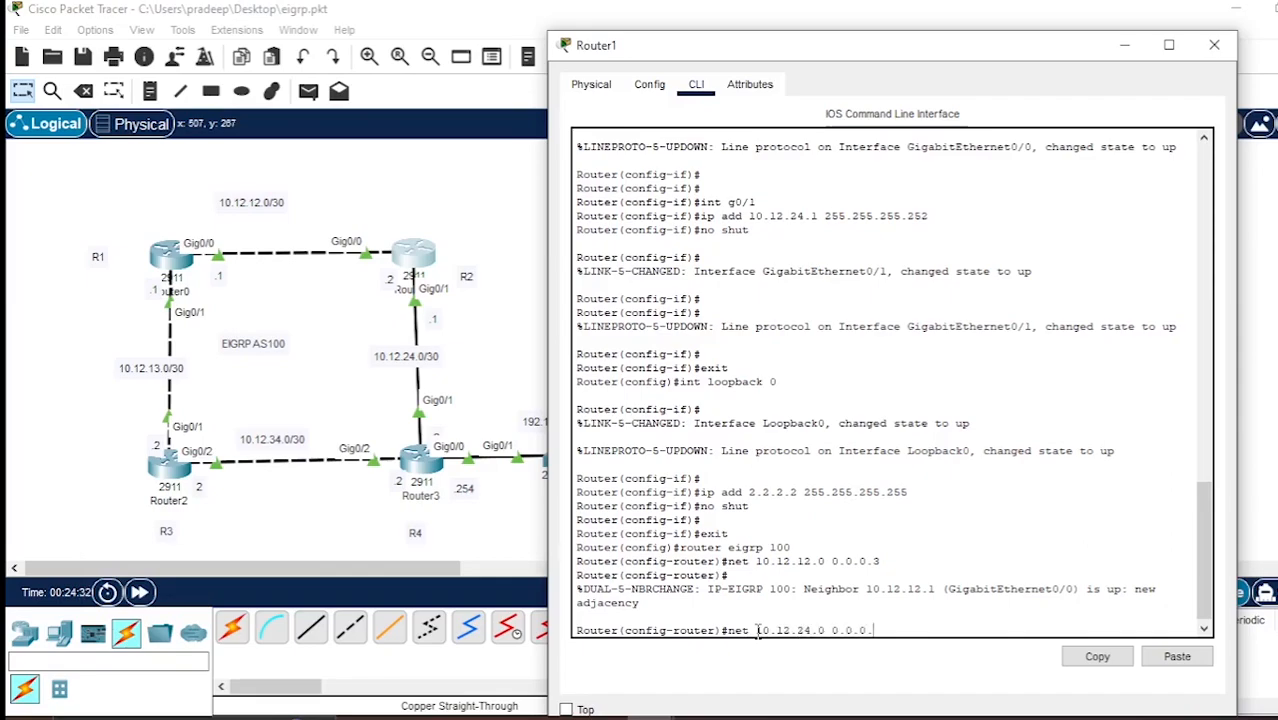
{"action": "type", "text": "3"}
{"action": "key", "text": "Return"}
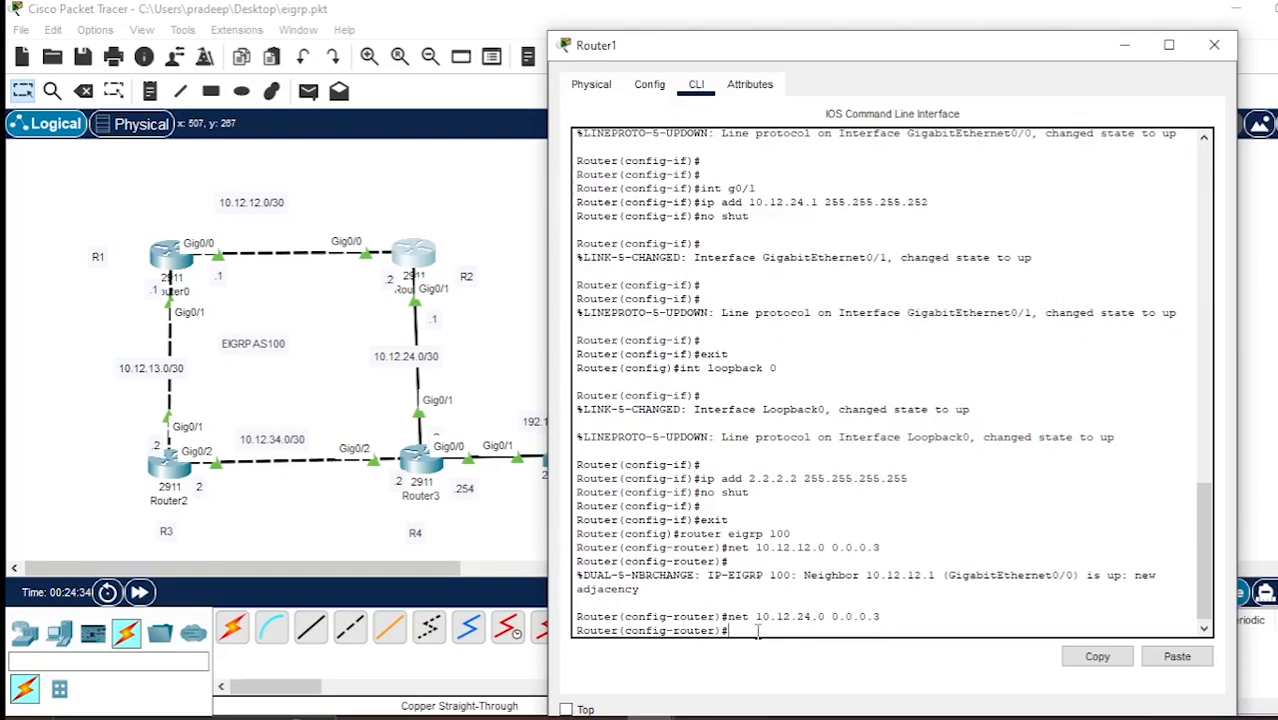
Advertise the loopback address 2.2.2.2 with wildcard mask 0.0.0.0 in Router1's EIGRP process.
{"action": "type", "text": "net 2.2.2.2 0.0.0.0"}
{"action": "key", "text": "Return"}
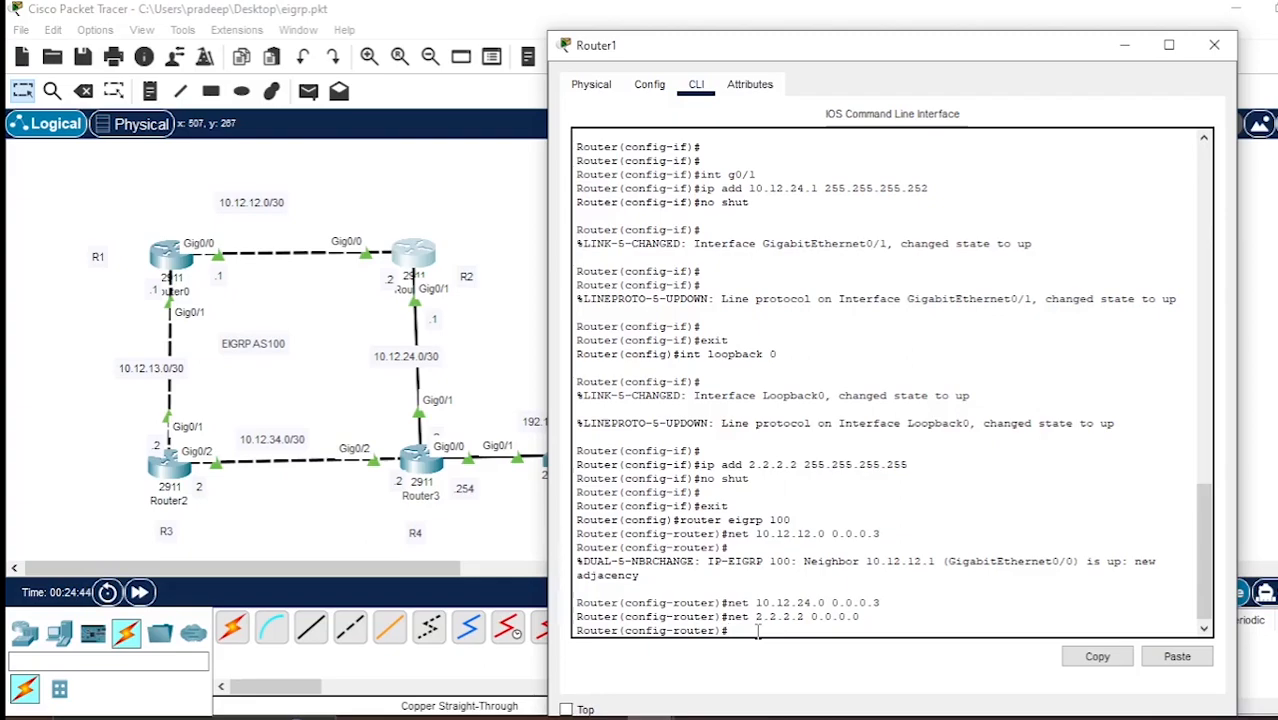
Make loopback 0 a passive interface in Router1's EIGRP process.
{"action": "type", "text": "passive-int"}
{"action": "type", "text": "loopback 0"}
{"action": "key", "text": "Return"}
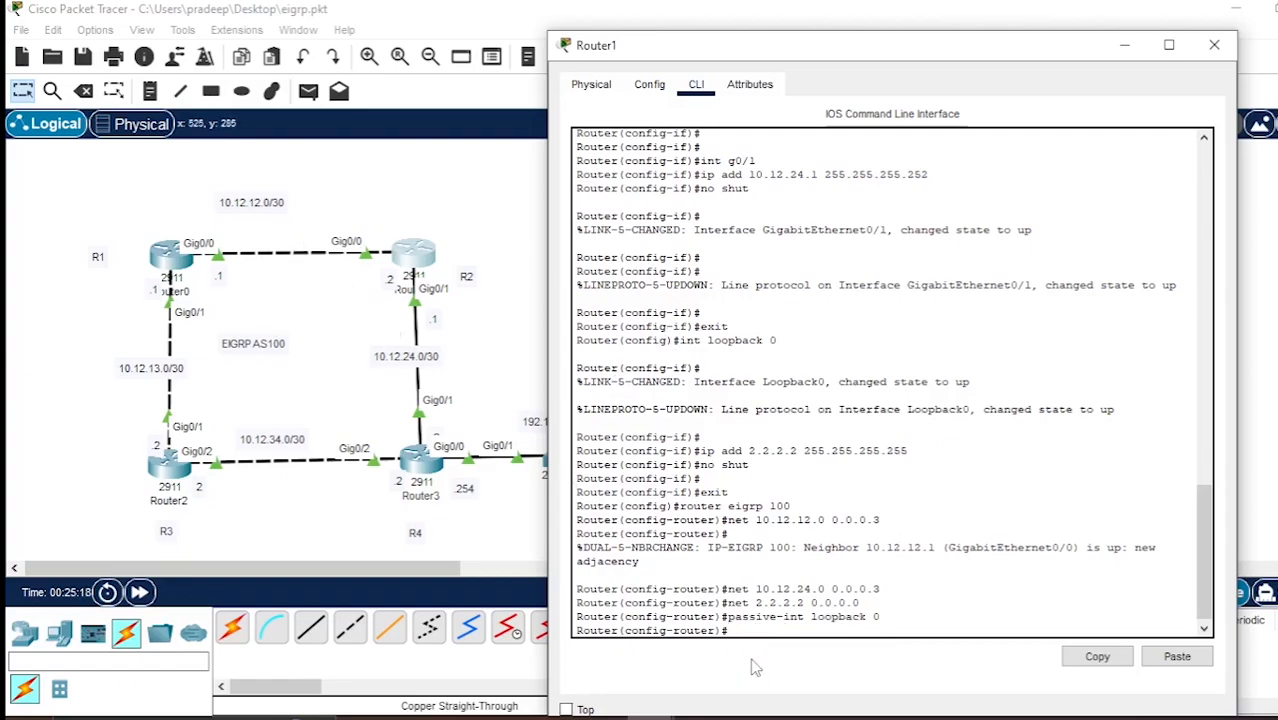
Display Router1's routing protocol settings with do sh ip protocols, check the advertised networks through to the end, and close its window.
{"action": "type", "text": "do sh ip protocols"}
{"action": "key", "text": "Return"}
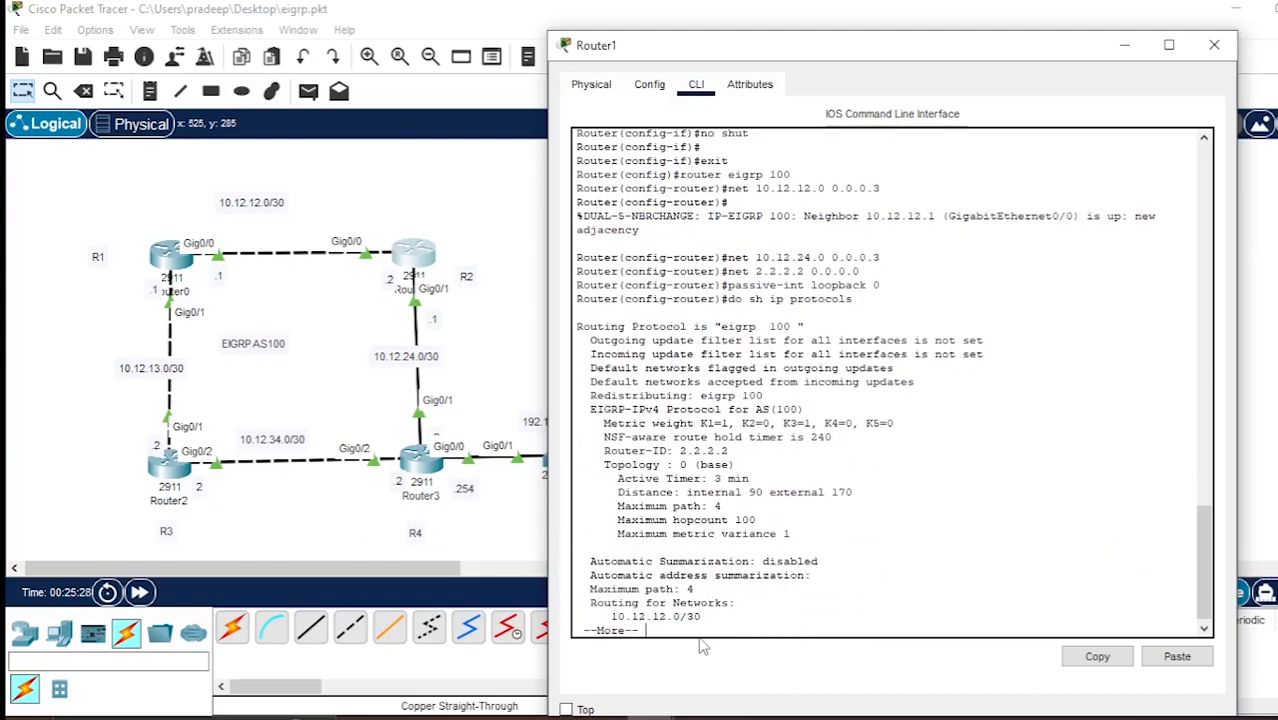
{"action": "key", "text": "Return"}
{"action": "key", "text": "Return"}
{"action": "key", "text": "Return"}
{"action": "key", "text": "Return"}
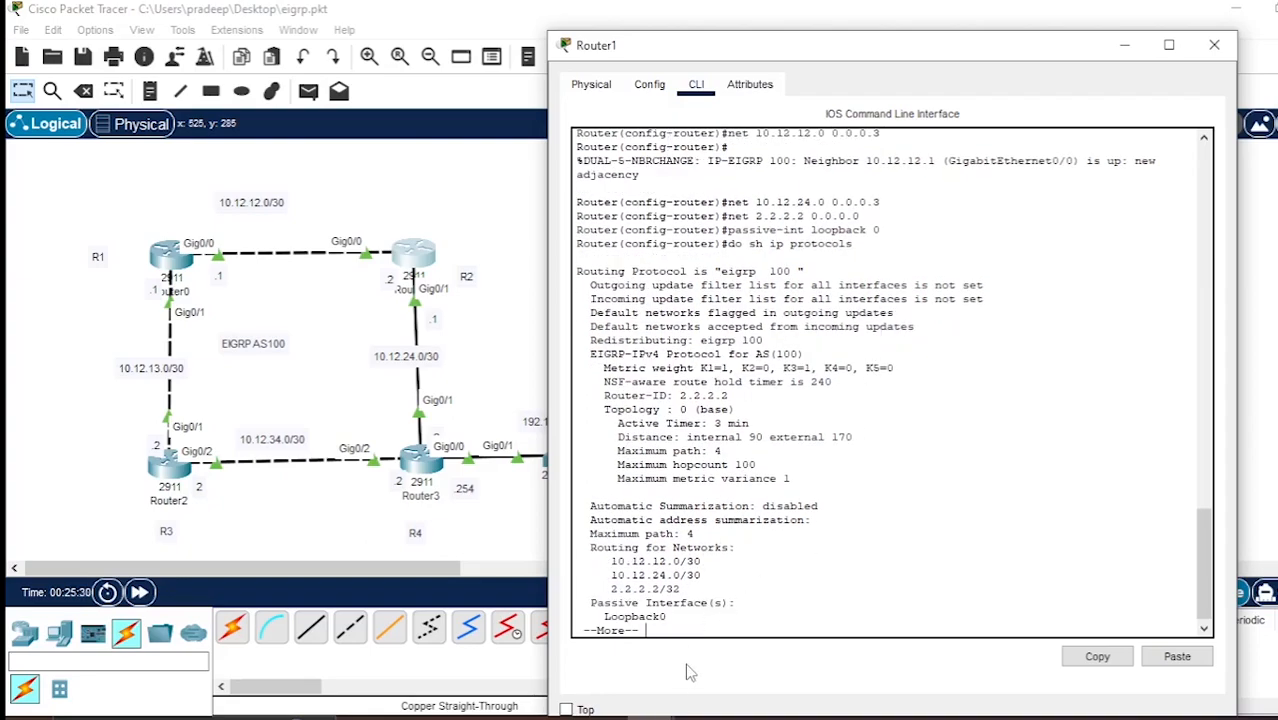
{"action": "key", "text": "Return"}
{"action": "key", "text": "Return"}
{"action": "key", "text": "Return"}
{"action": "key", "text": "Return"}
{"action": "key", "text": "Return"}
{"action": "key", "text": "Return"}
{"action": "key", "text": "Return"}
{"action": "key", "text": "Return"}
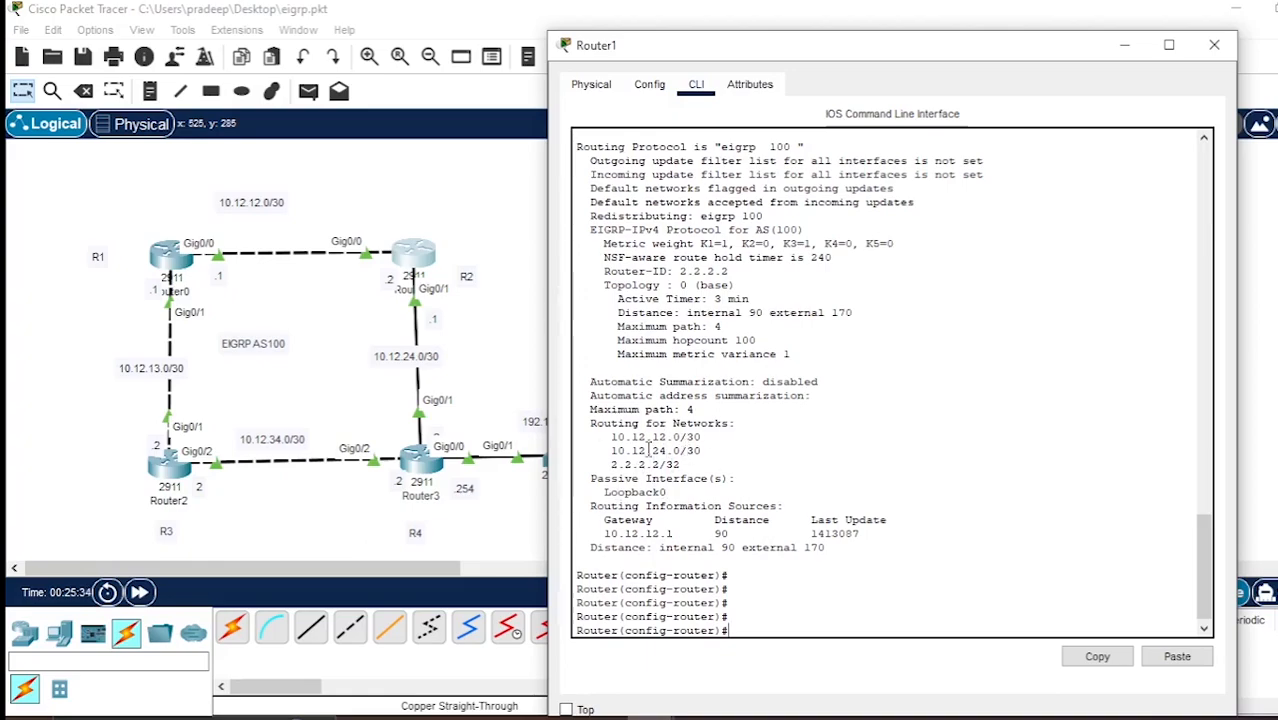
{"action": "left_click_drag", "start_coordinate": [605, 437], "coordinate": [688, 468]}
{"action": "left_click", "coordinate": [1214, 44]}
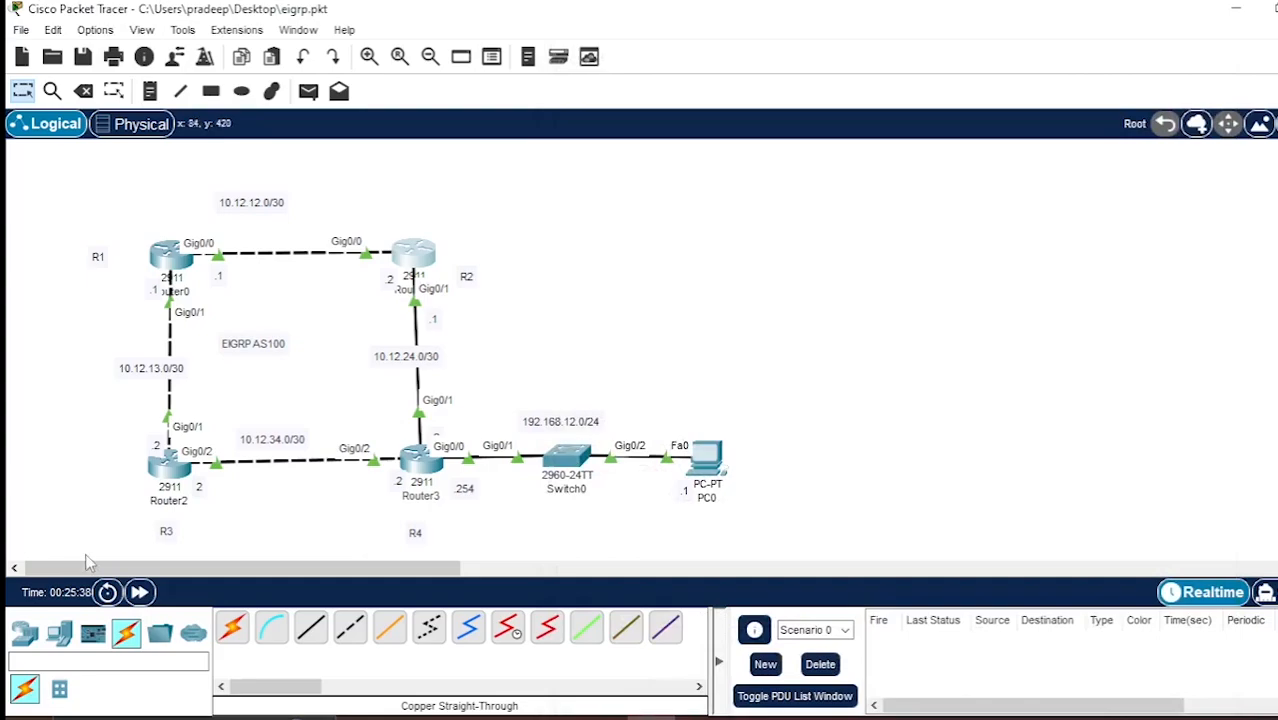
Open Router2's command line, exit interface configuration and start EIGRP with autonomous system number 100.
{"action": "left_click", "coordinate": [161, 481]}
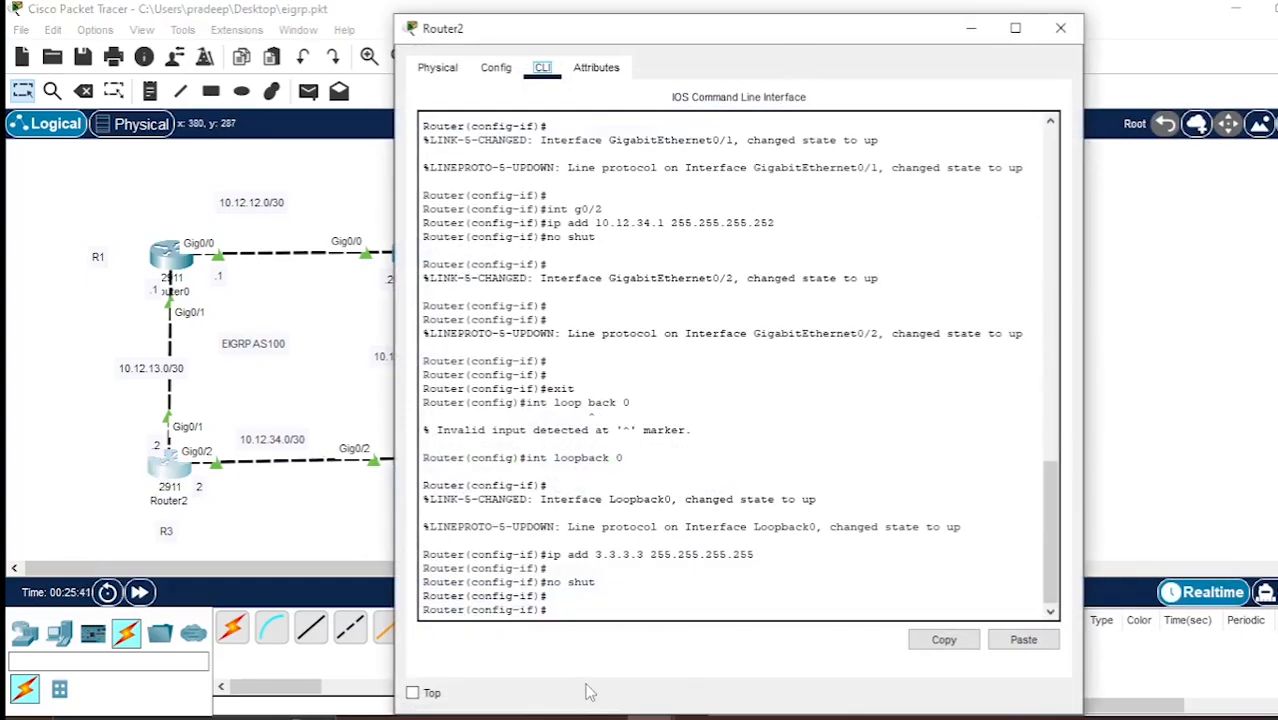
{"action": "left_click", "coordinate": [596, 610]}
{"action": "type", "text": "exit"}
{"action": "key", "text": "Return"}
{"action": "key", "text": "Return"}
{"action": "type", "text": "route"}
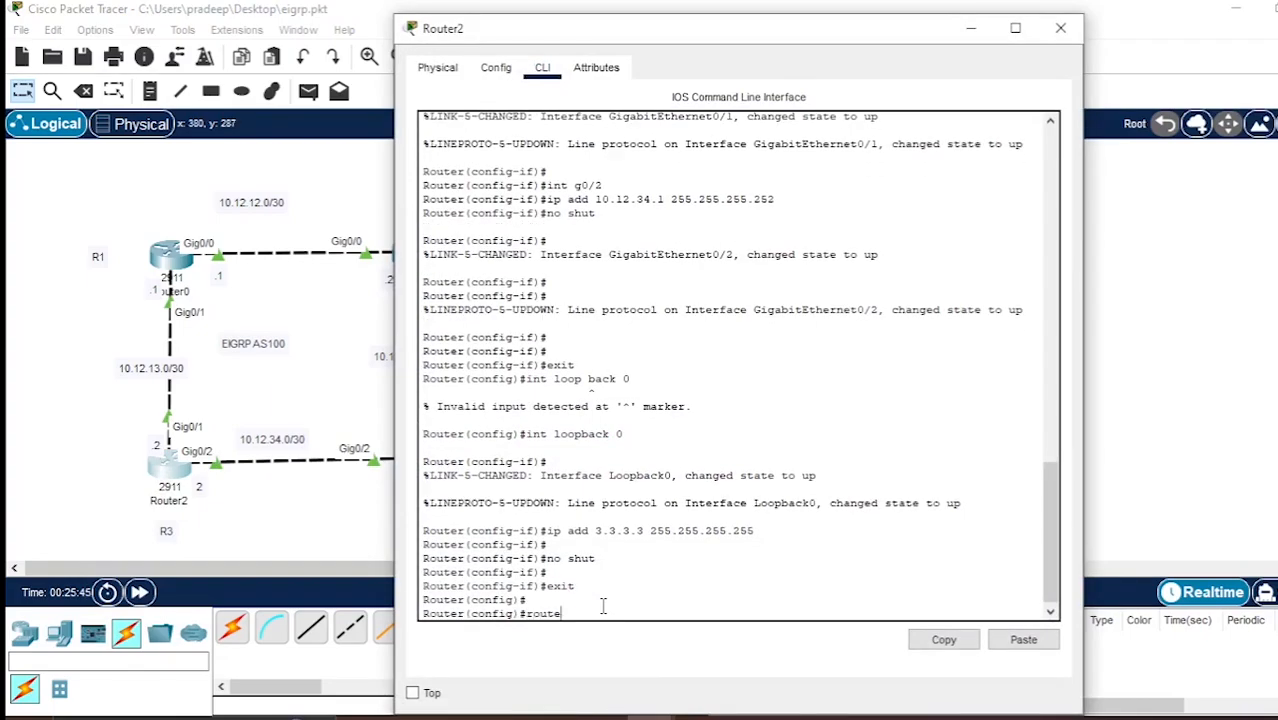
{"action": "type", "text": "r eigrp 100"}
{"action": "key", "text": "Return"}
Advertise network 10.12.13.0 with wildcard mask 0.0.0.3 in Router2's EIGRP process.
{"action": "type", "text": "net 10"}
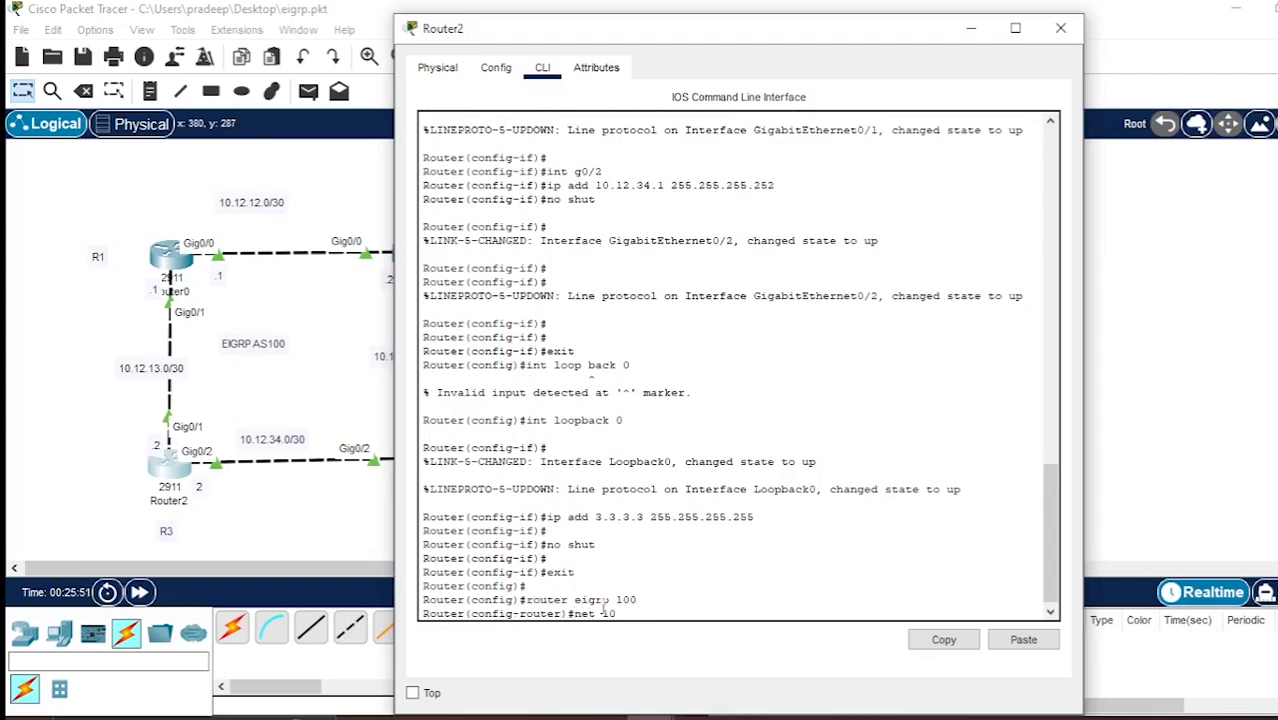
{"action": "type", "text": ".12.13.0"}
{"action": "type", "text": "0.0.0.3"}
{"action": "key", "text": "Return"}
{"action": "key", "text": "Return"}
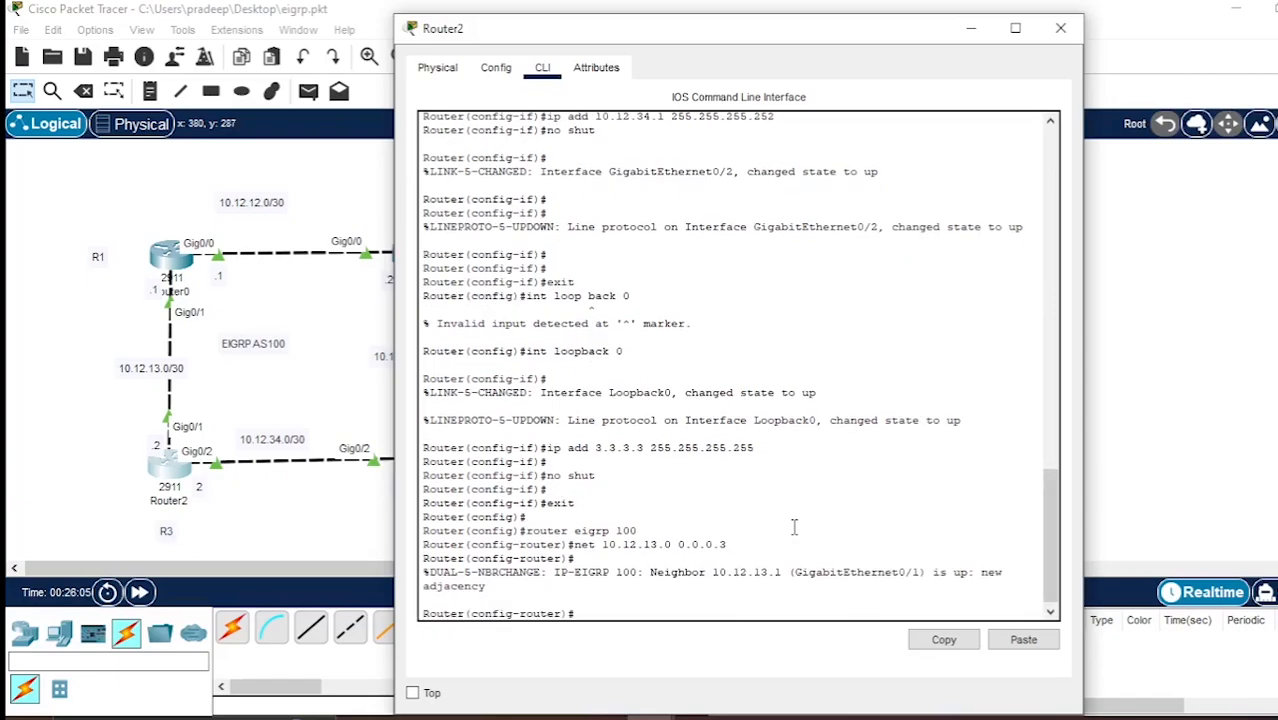
Advertise network 10.12.34.0 with wildcard mask 0.0.0.3 in Router2's EIGRP process.
{"action": "type", "text": "net 10.12.34.0"}
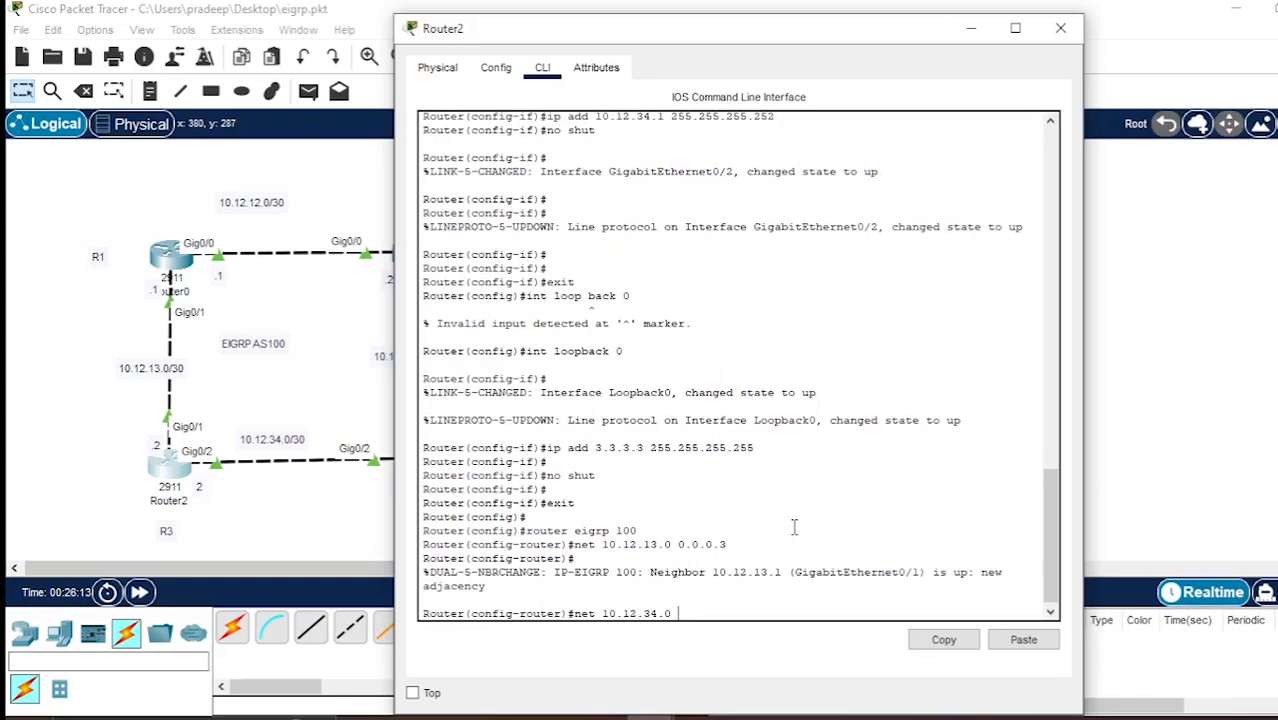
{"action": "type", "text": " 0.0.0."}
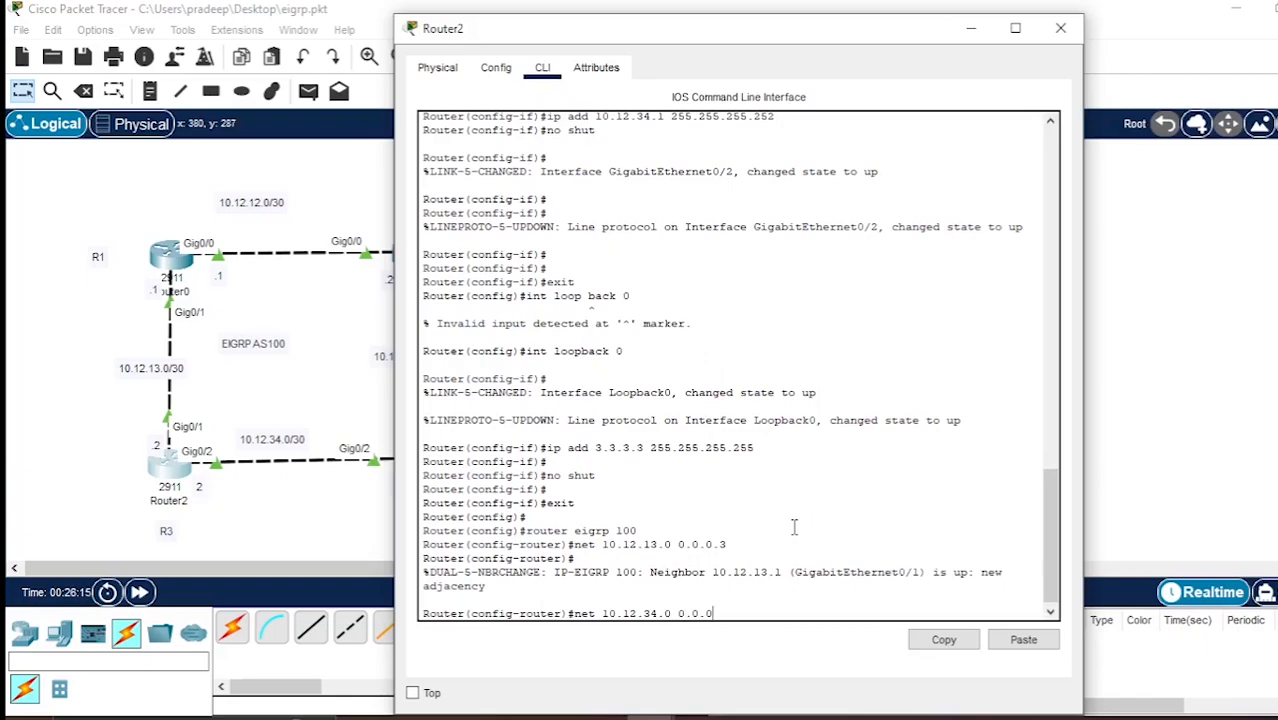
{"action": "type", "text": "3"}
{"action": "key", "text": "Return"}
Advertise the loopback address 3.3.3.3 with wildcard mask 0.0.0.0 in Router2's EIGRP process.
{"action": "type", "text": "net 3.3"}
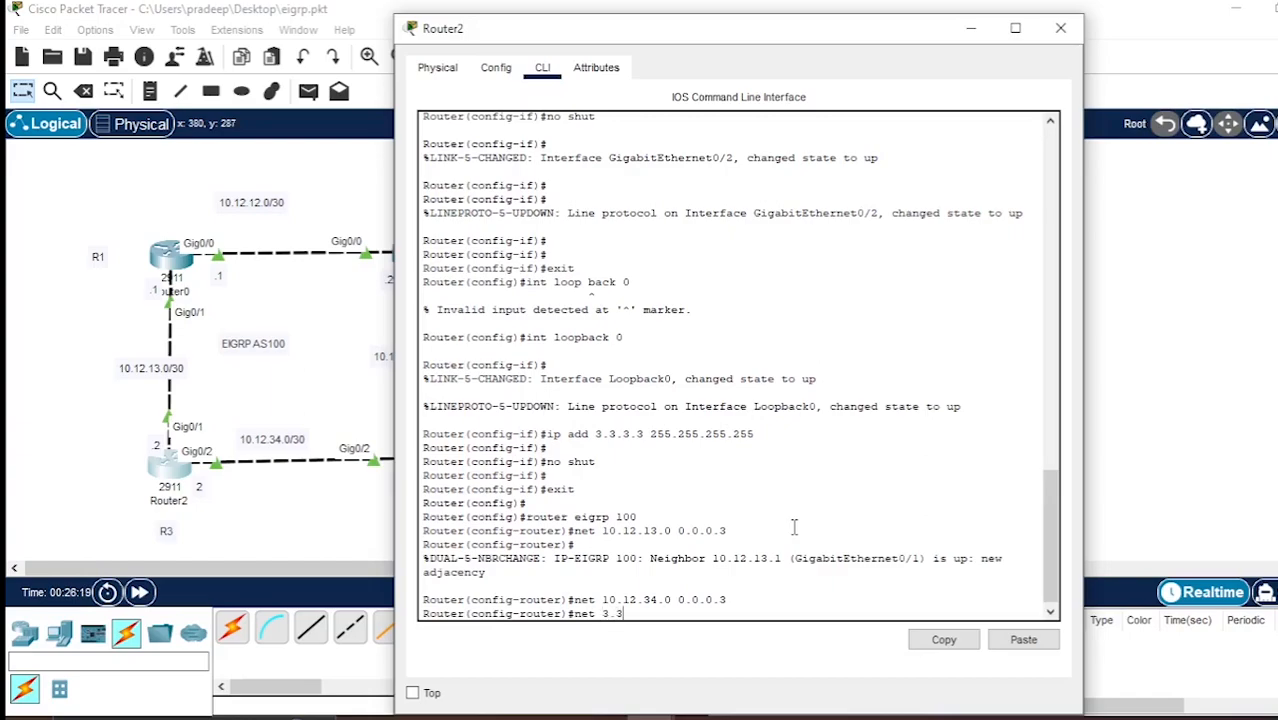
{"action": "type", "text": ".3.3 0.0.0.0"}
Make loopback 0 a passive interface in Router2's EIGRP process.
{"action": "type", "text": "passive"}
{"action": "type", "text": "-int loo"}
{"action": "type", "text": "pback "}
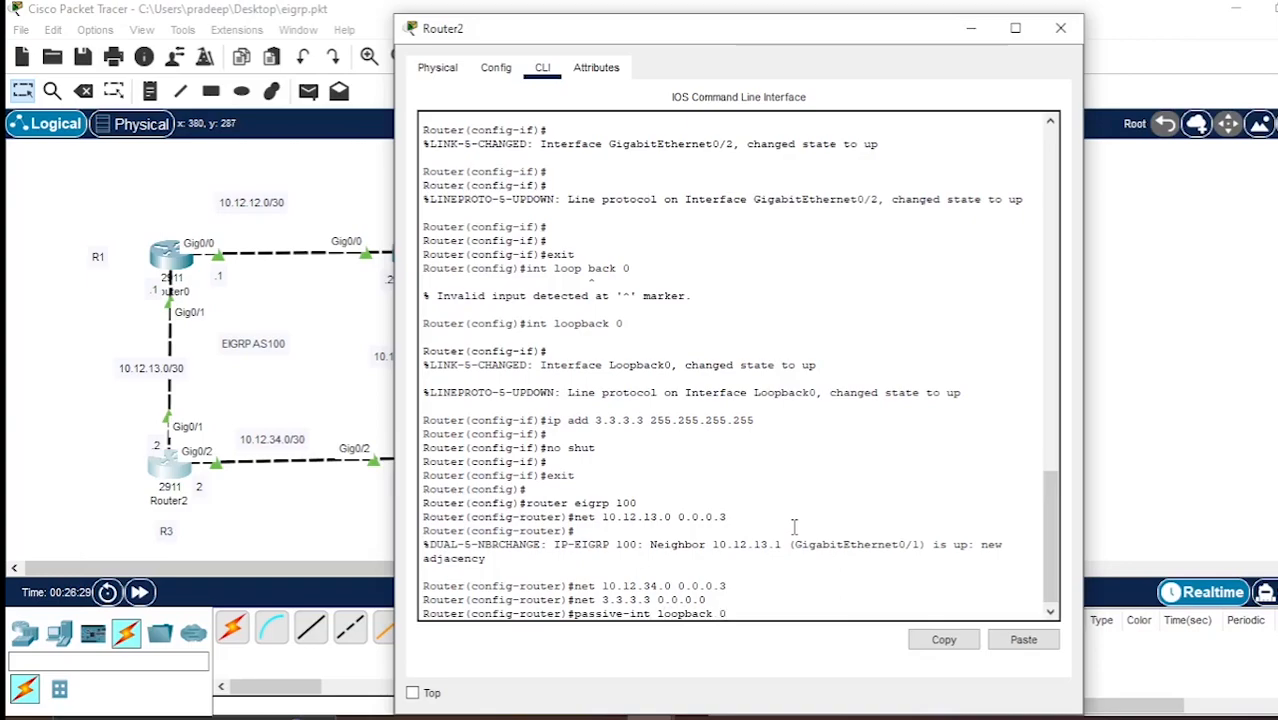
{"action": "type", "text": "0"}
{"action": "key", "text": "Return"}
{"action": "key", "text": "Return"}
{"action": "key", "text": "Return"}
{"action": "key", "text": "Return"}
{"action": "key", "text": "Return"}
Display Router2's routing protocol settings with do sh ip protocols, examine them and close its window.
{"action": "type", "text": "do"}
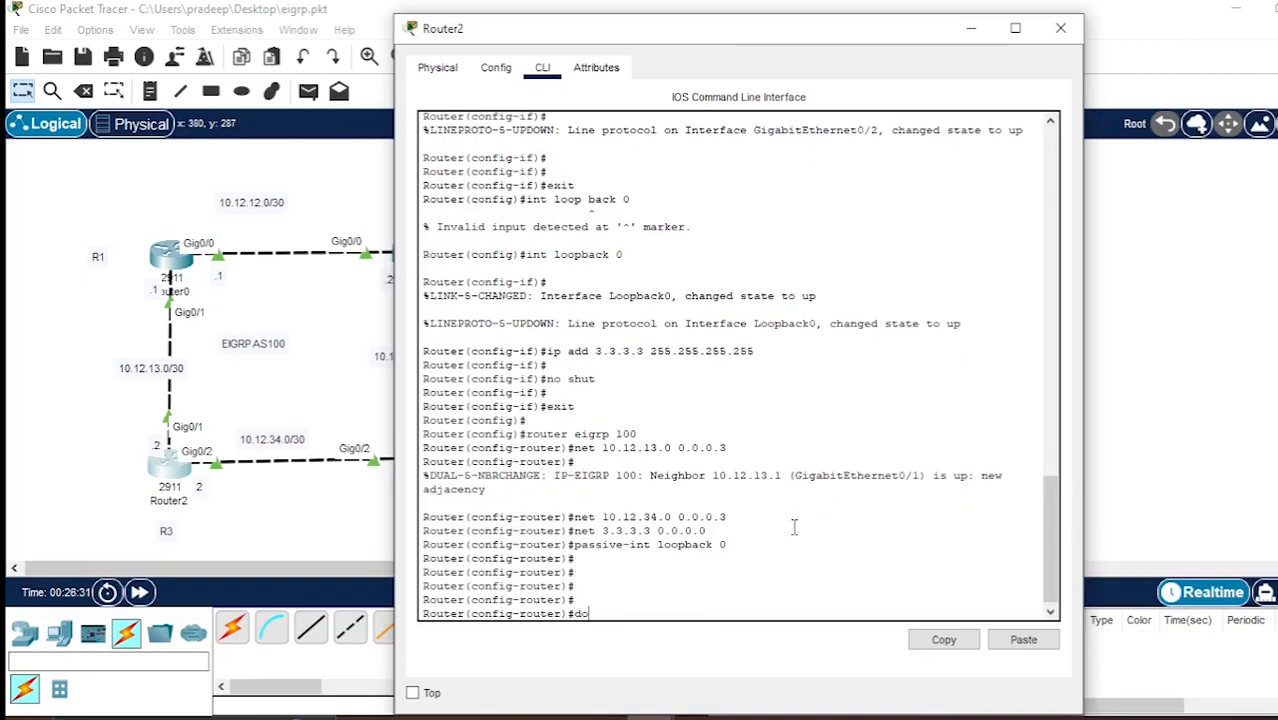
{"action": "type", "text": " sh ip protocols"}
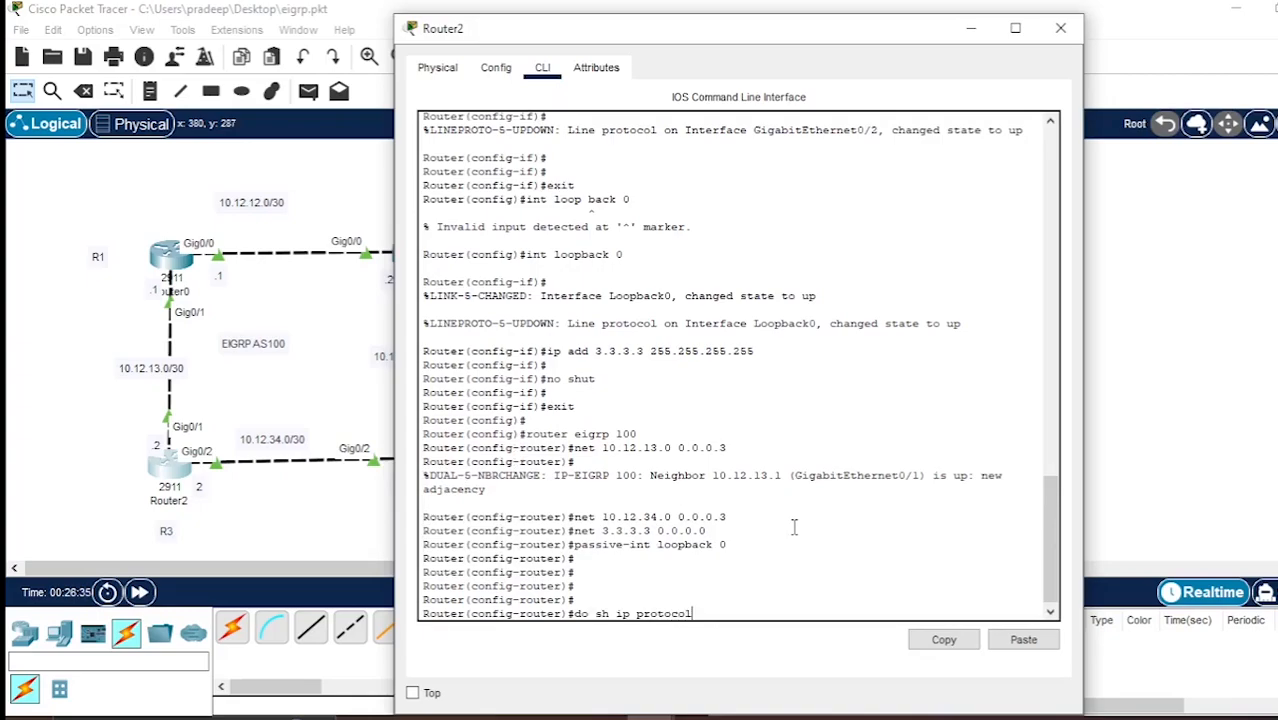
{"action": "key", "text": "Return"}
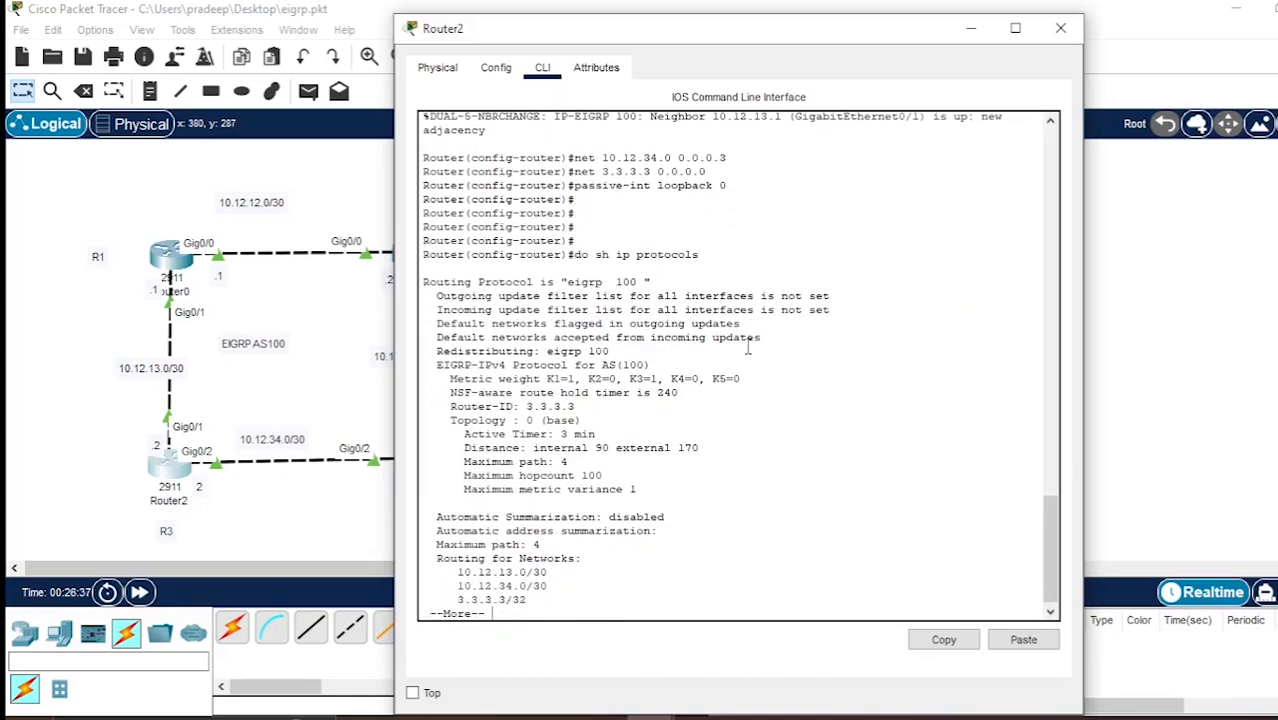
{"action": "left_click", "coordinate": [1060, 28]}
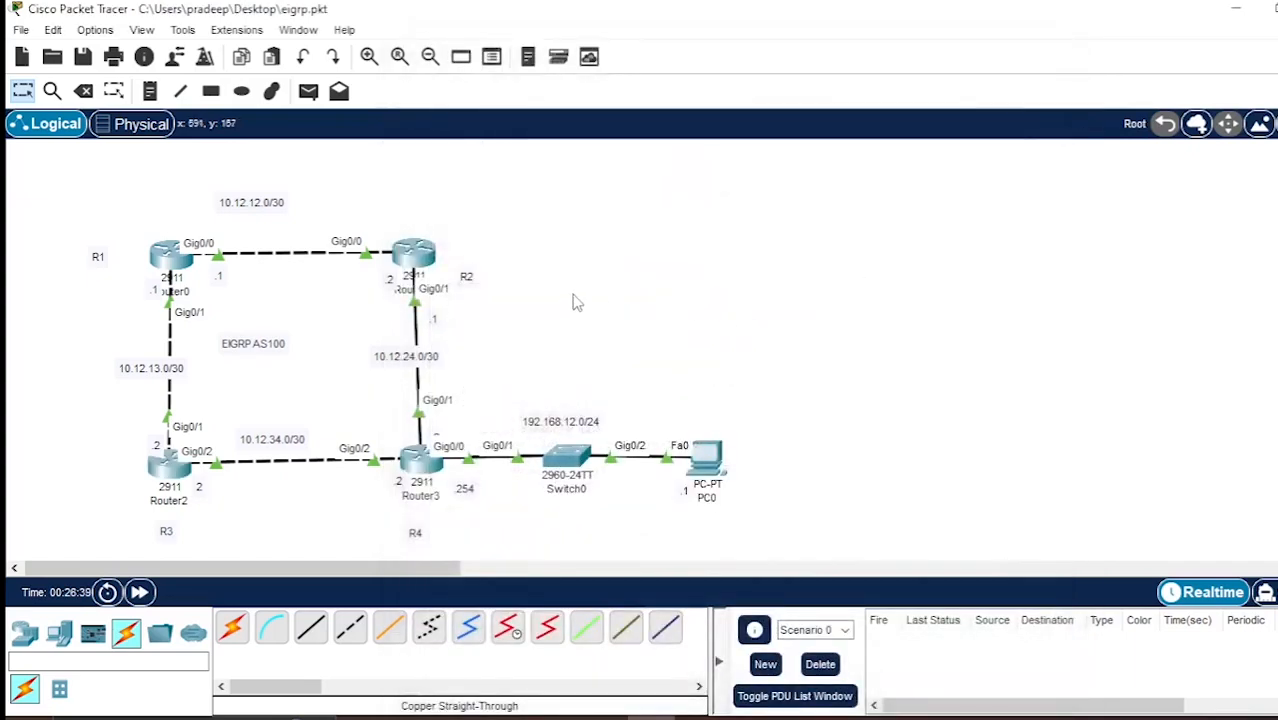
Review the EIGRP commands entered earlier on Router1 and close its window again.
{"action": "left_click", "coordinate": [414, 256]}
{"action": "scroll", "coordinate": [624, 431], "scroll_direction": "up", "scroll_amount": 6}
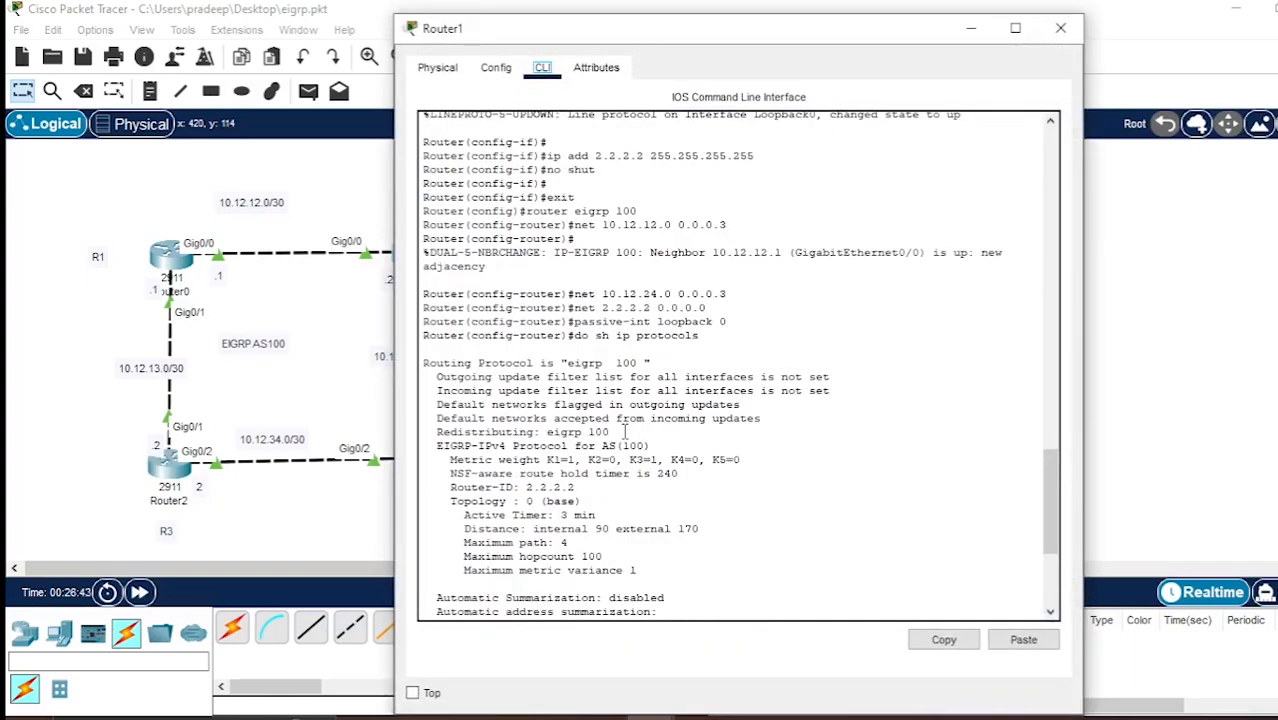
{"action": "left_click", "coordinate": [1060, 28]}
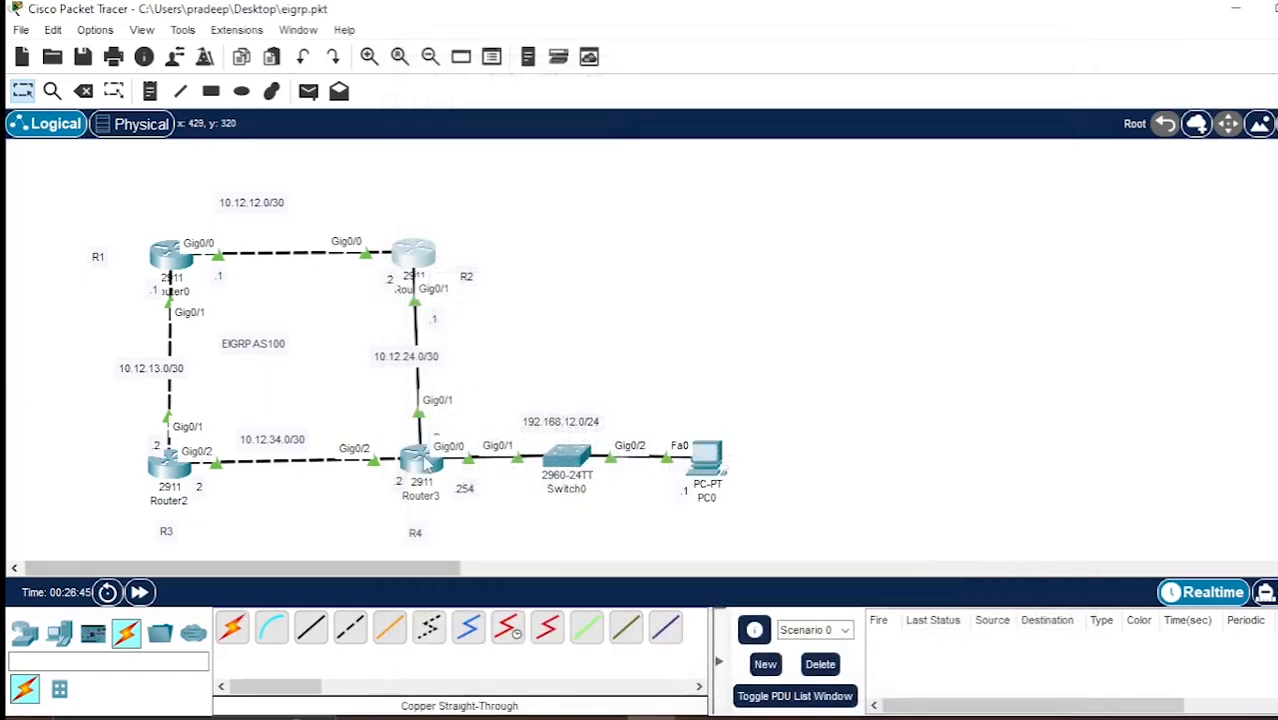
Open Router3's command line, exit interface configuration and start EIGRP 100, with its window moved clear of the topology.
{"action": "mouse_move", "coordinate": [425, 459]}
{"action": "left_click", "coordinate": [416, 474]}
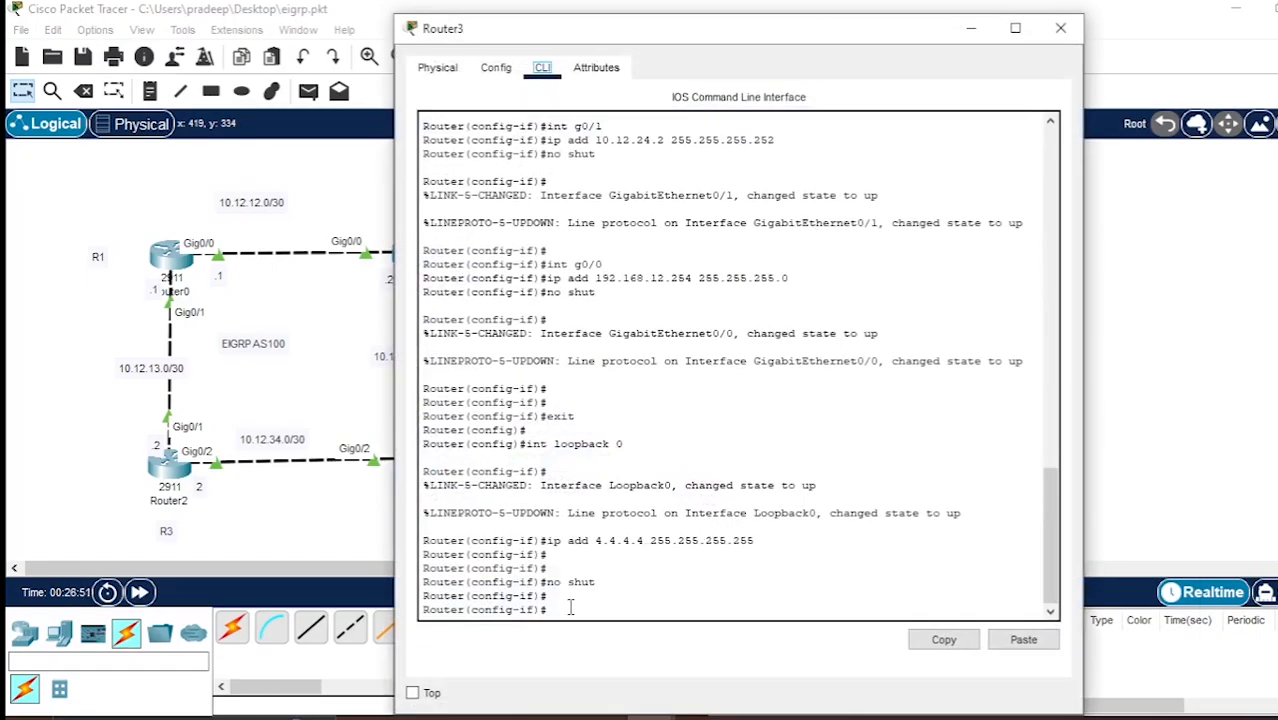
{"action": "type", "text": "exit"}
{"action": "key", "text": "Return"}
{"action": "key", "text": "Return"}
{"action": "key", "text": "Return"}
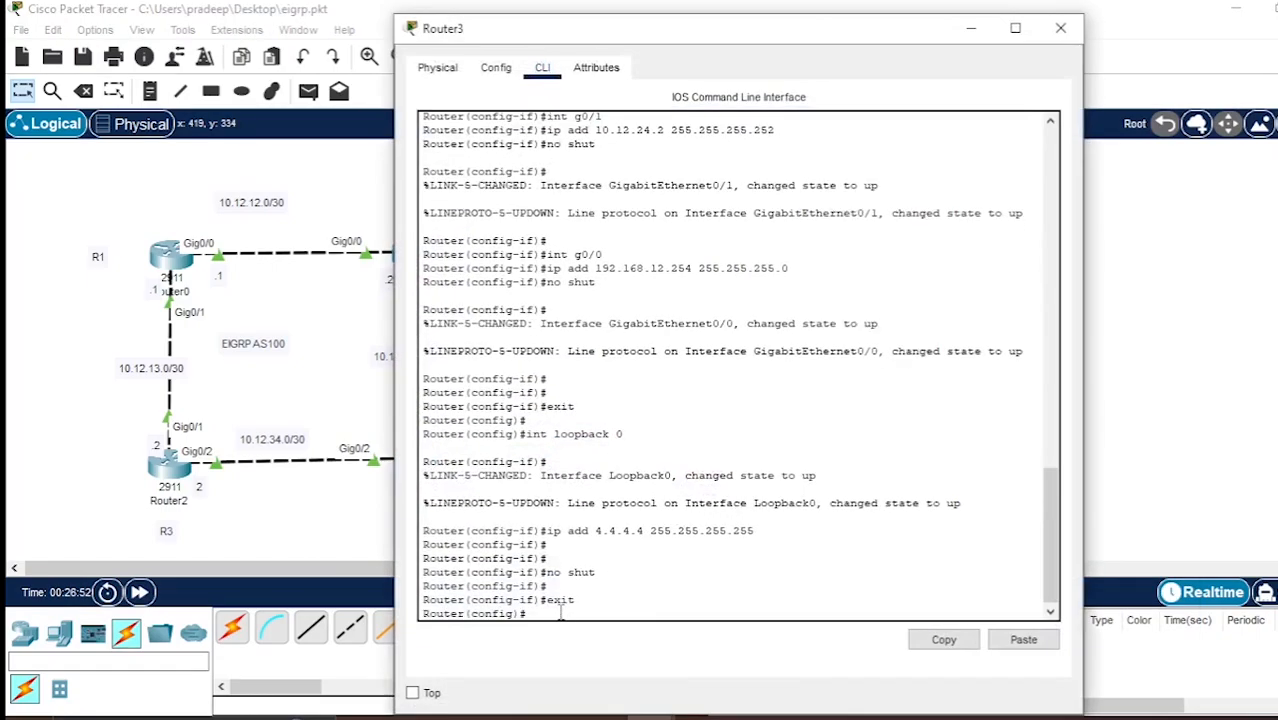
{"action": "left_click_drag", "start_coordinate": [785, 36], "coordinate": [956, 32]}
{"action": "type", "text": "router eigrp 100"}
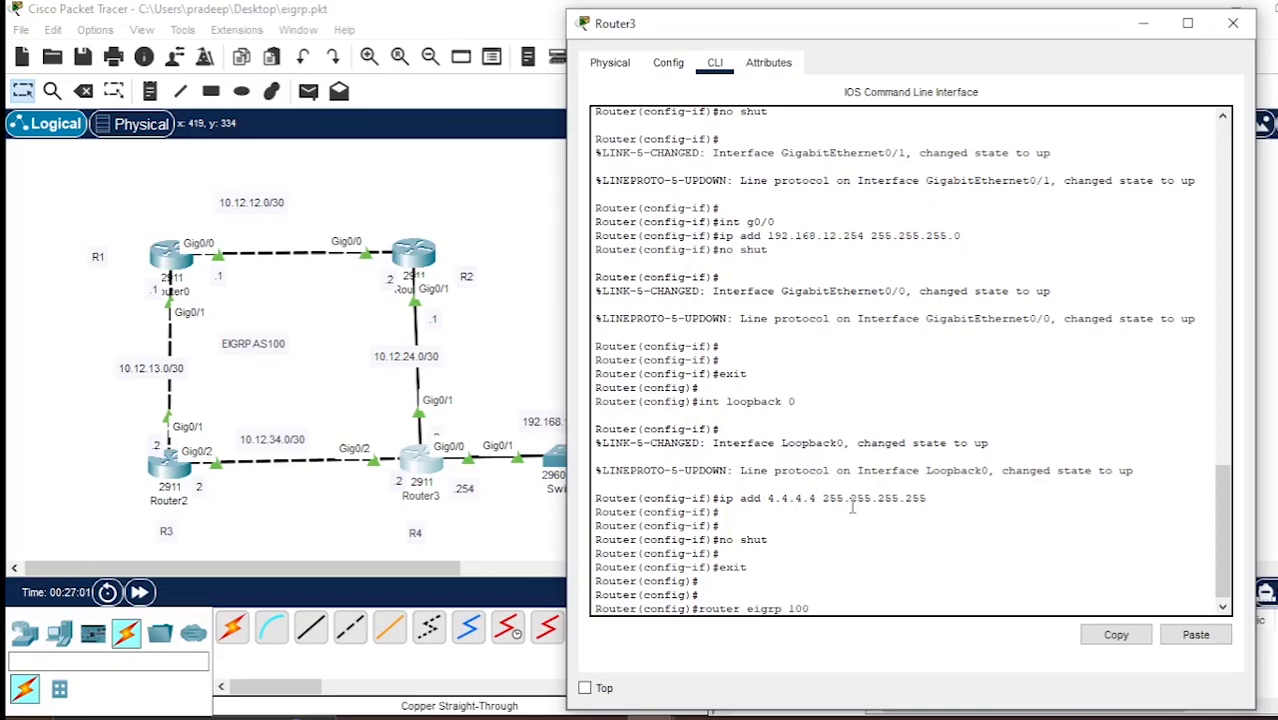
{"action": "key", "text": "Return"}
Advertise network 10.12.24.0 with wildcard mask 0.0.0.3 in Router3's EIGRP 100 process.
{"action": "type", "text": "n"}
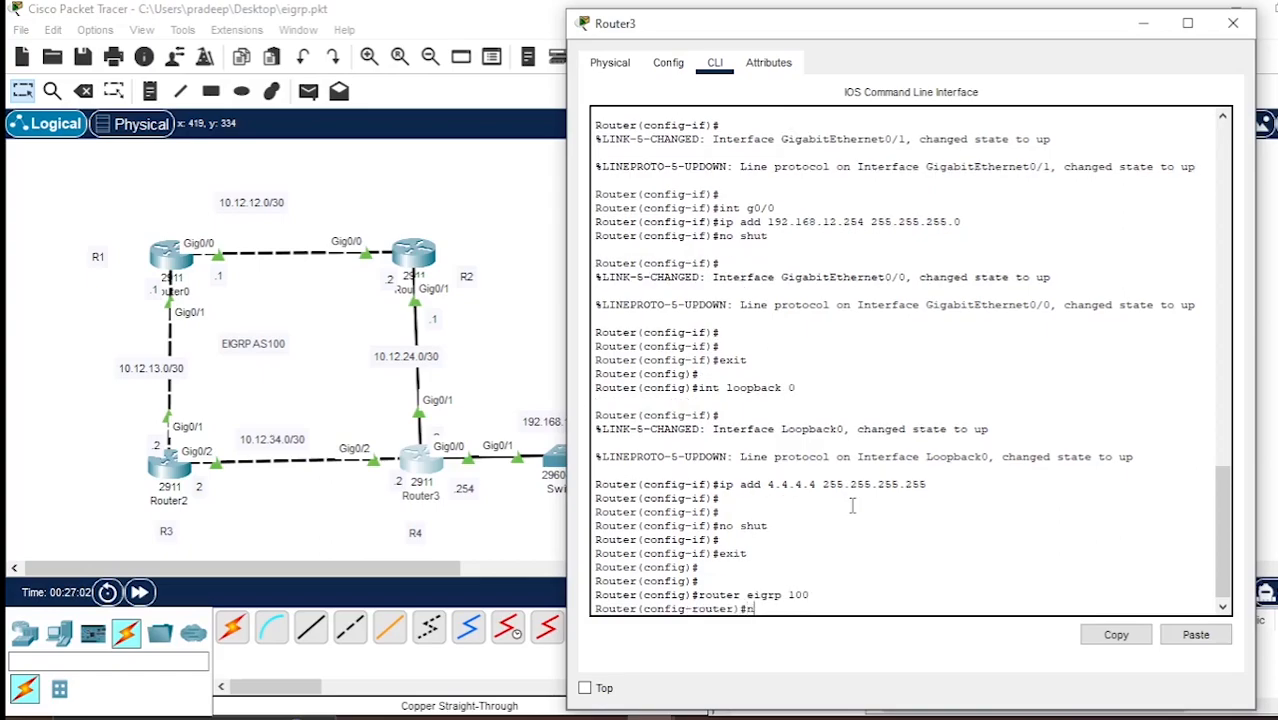
{"action": "type", "text": "et 10.12.24.0 0.0.0.3"}
{"action": "key", "text": "Return"}
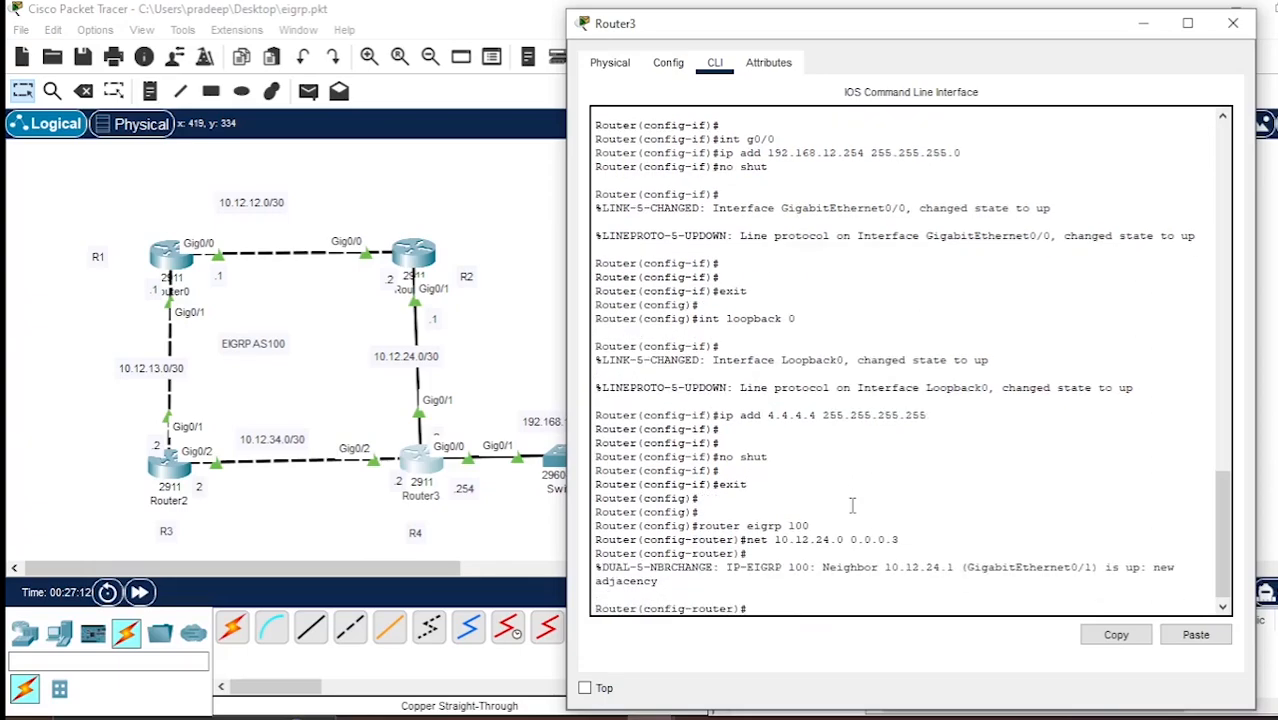
Add network 10.12.34.0 with wildcard mask 0.0.0.3 to Router3's EIGRP process by reusing the previous command.
{"action": "key", "text": "Up"}
{"action": "key", "text": "Left"}
{"action": "key", "text": "BackSpace"}
{"action": "type", "text": "3"}
{"action": "key", "text": "Return"}
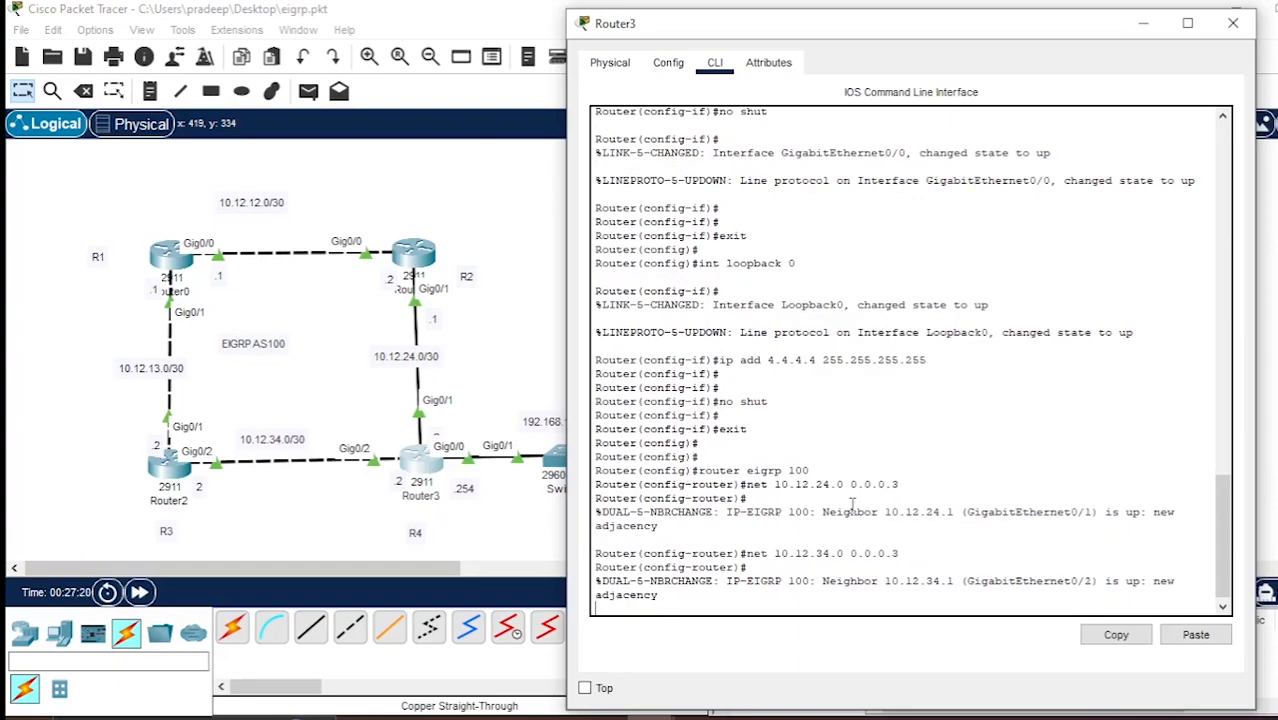
Advertise Router3's LAN 192.168.12.0 with wildcard mask 0.0.0.255 in EIGRP, moving the window aside to check the topology.
{"action": "type", "text": "net "}
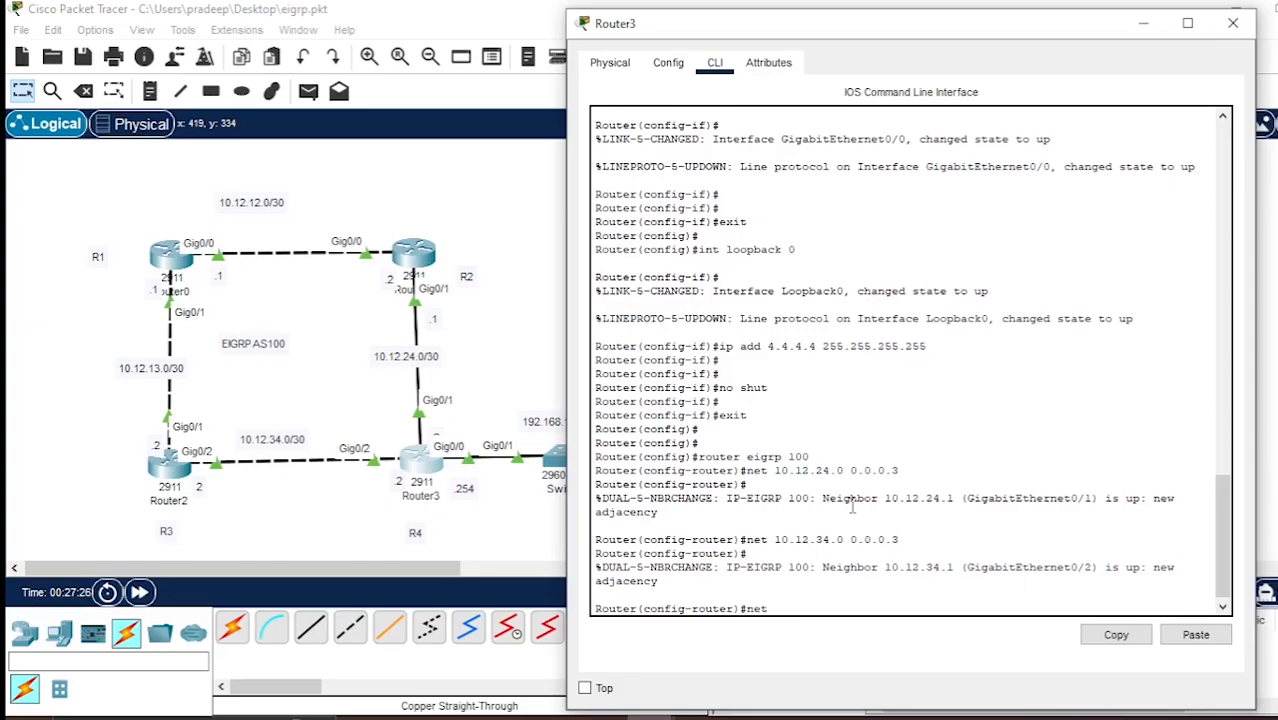
{"action": "type", "text": "192.168.12.0"}
{"action": "left_click_drag", "start_coordinate": [948, 28], "coordinate": [1019, 34]}
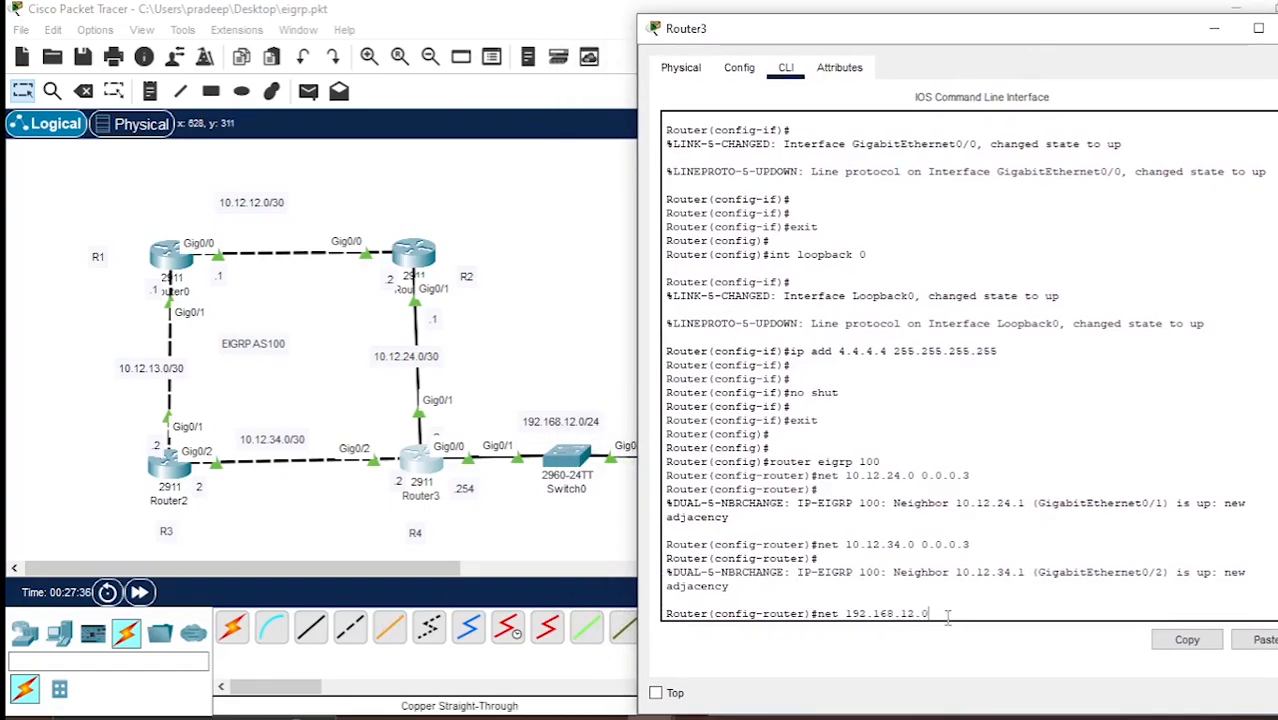
{"action": "type", "text": ".0.0.25"}
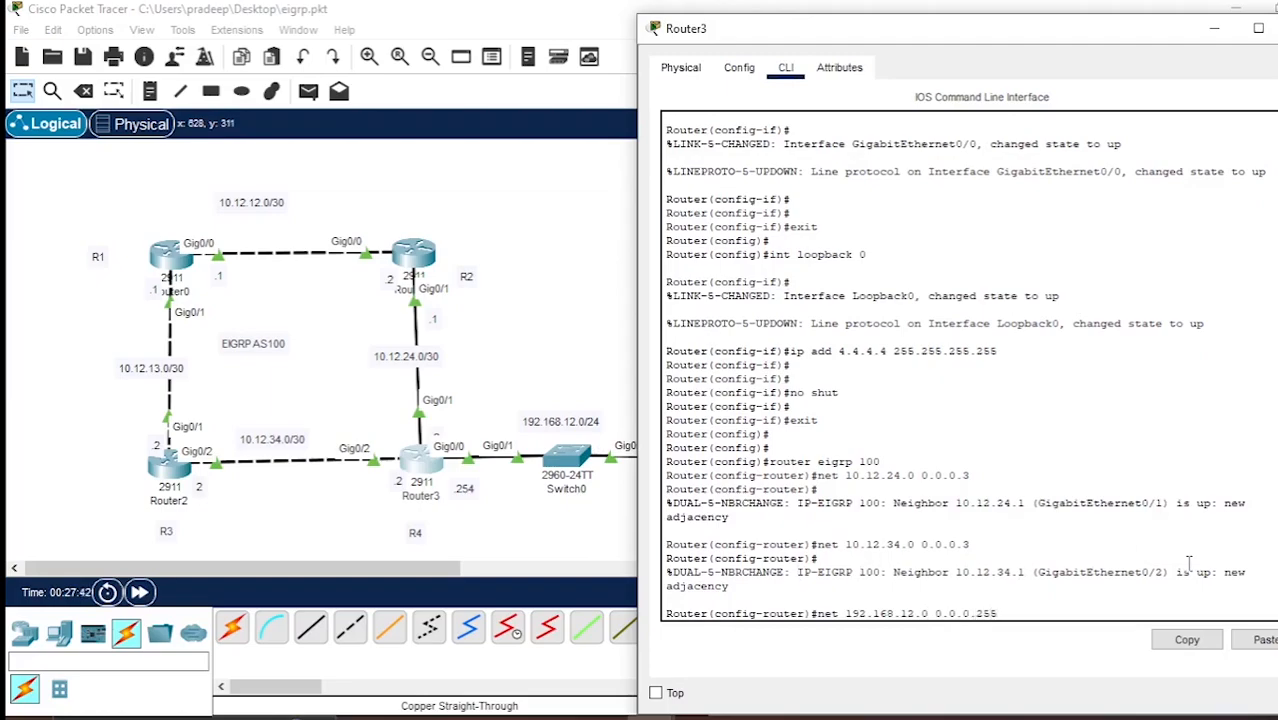
{"action": "type", "text": "5"}
{"action": "key", "text": "Return"}
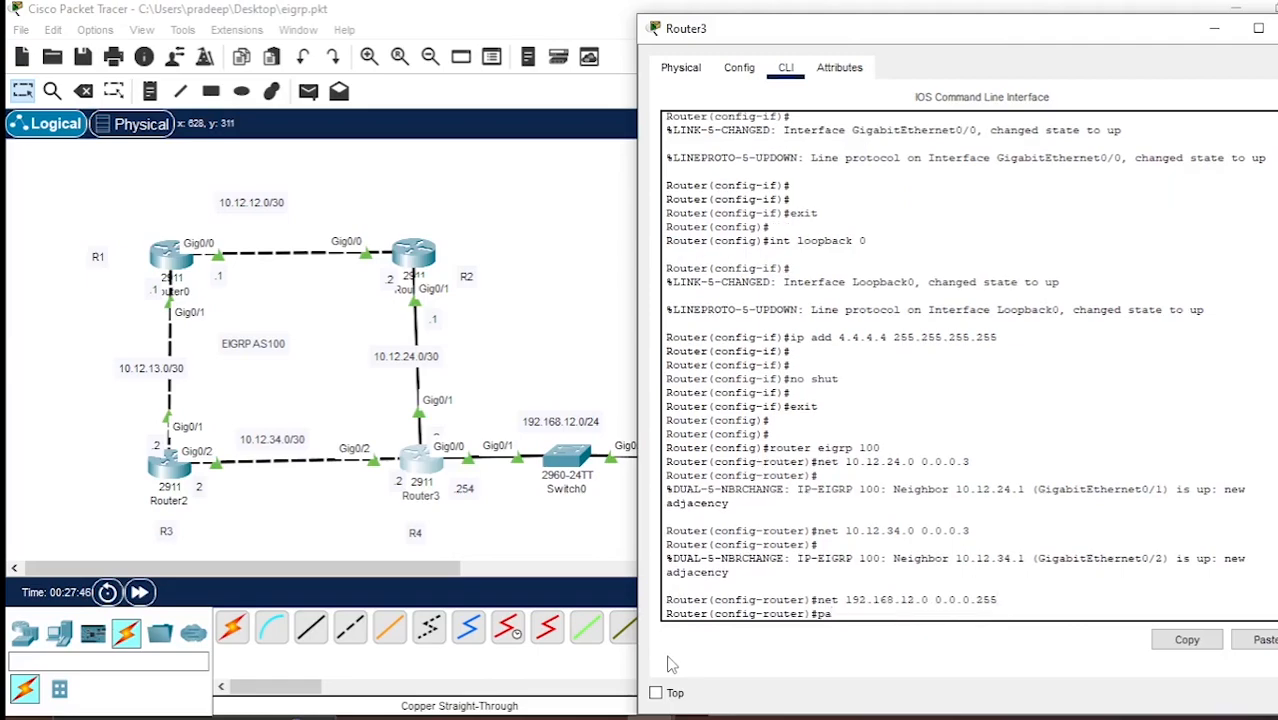
Advertise Router3's loopback address 4.4.4.4 with wildcard mask 0.0.0.0 in EIGRP.
{"action": "type", "text": "net 4.4.4.4 0.0.0.0"}
{"action": "key", "text": "Return"}
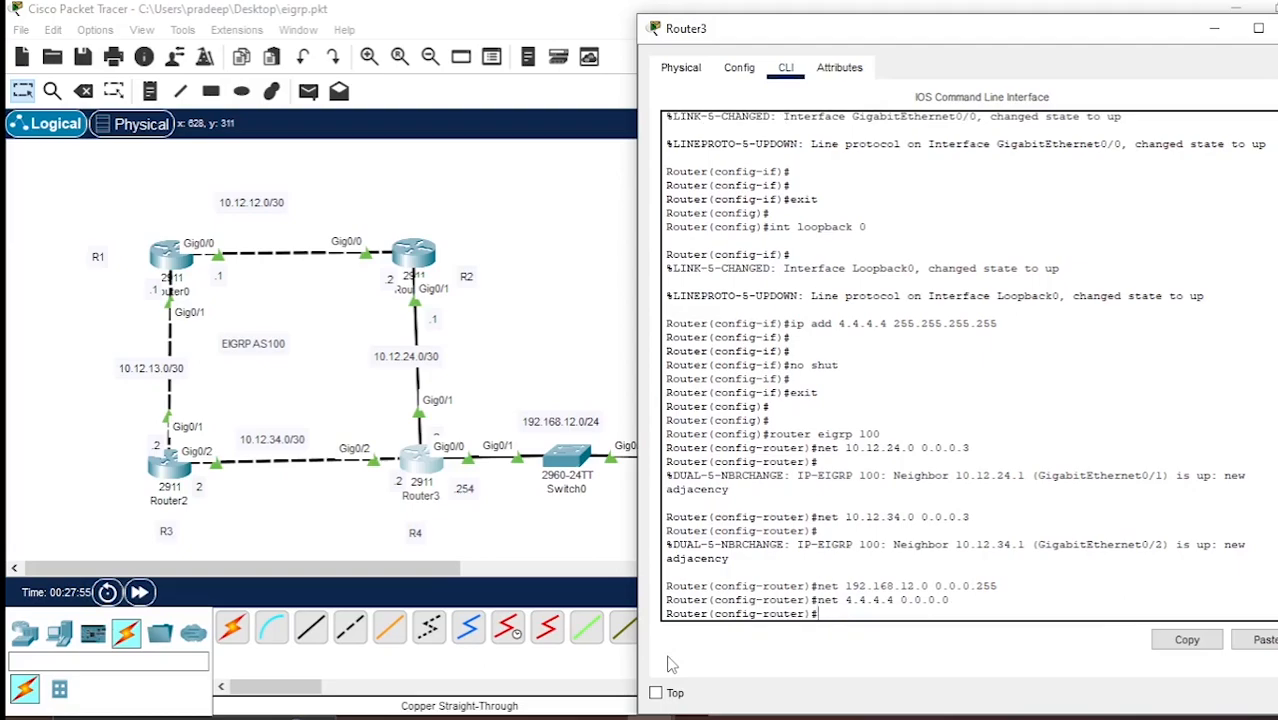
Make loopback 0 a passive interface in Router3's EIGRP process.
{"action": "type", "text": "passive-int loopback 0"}
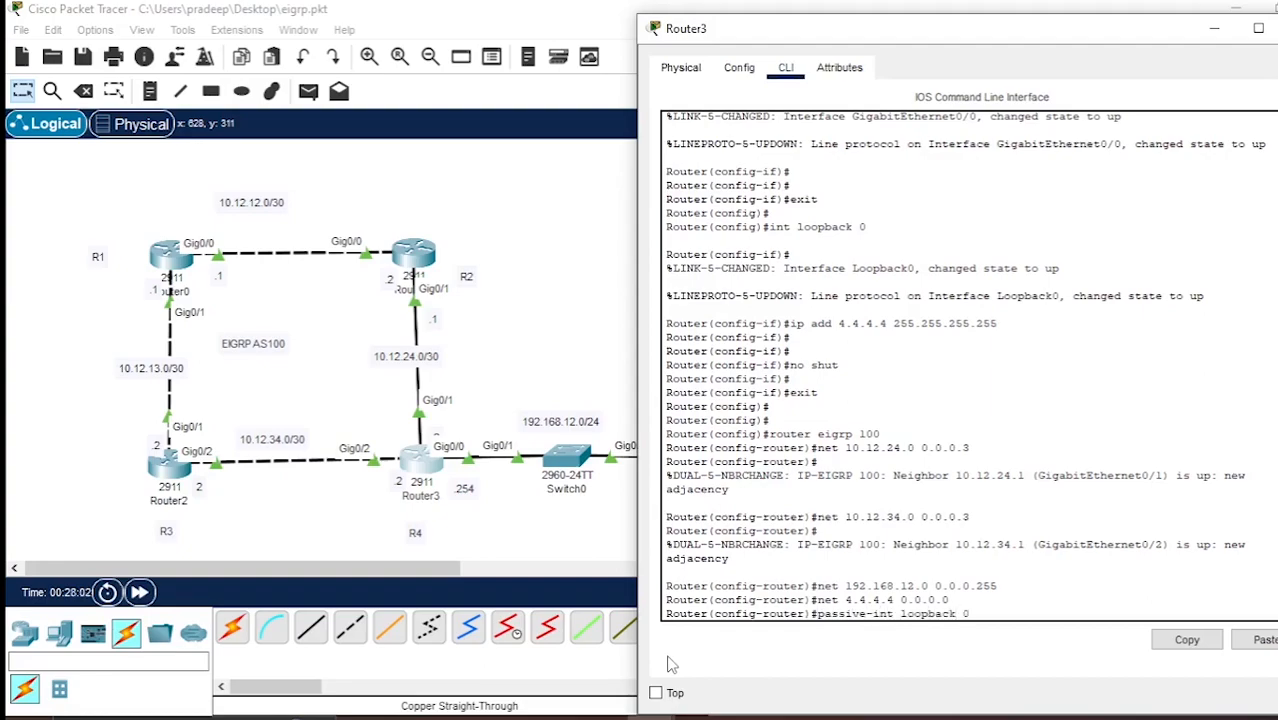
{"action": "key", "text": "Return"}
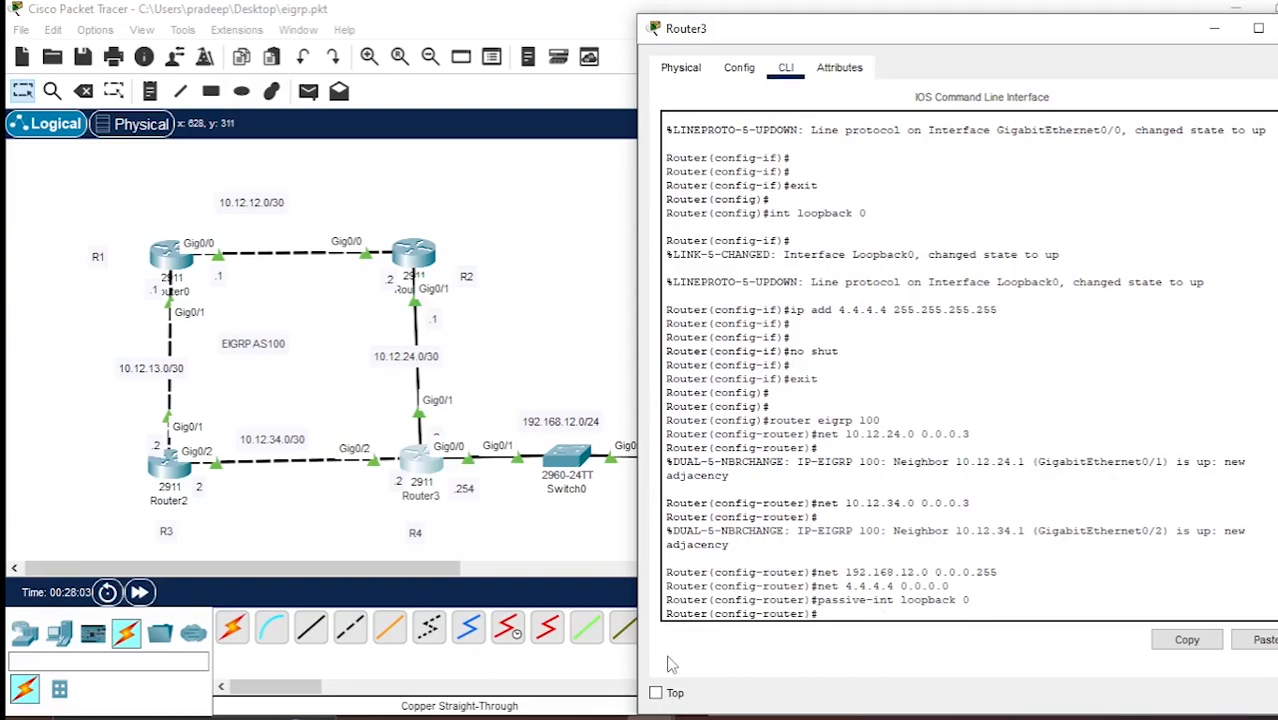
Display Router3's routing protocol settings with do sh ip protocols and page through to the end.
{"action": "type", "text": "do sh ip protocols"}
{"action": "key", "text": "Return"}
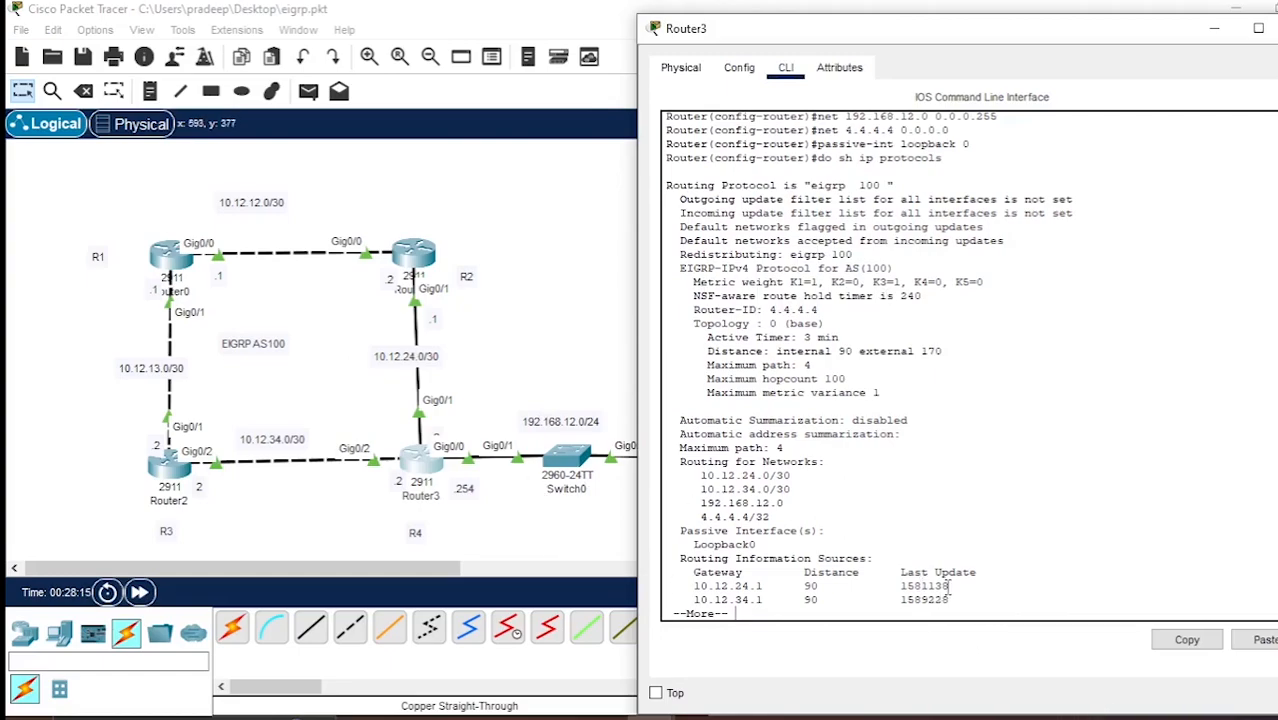
{"action": "key", "text": "Return"}
{"action": "key", "text": "Return"}
{"action": "key", "text": "Return"}
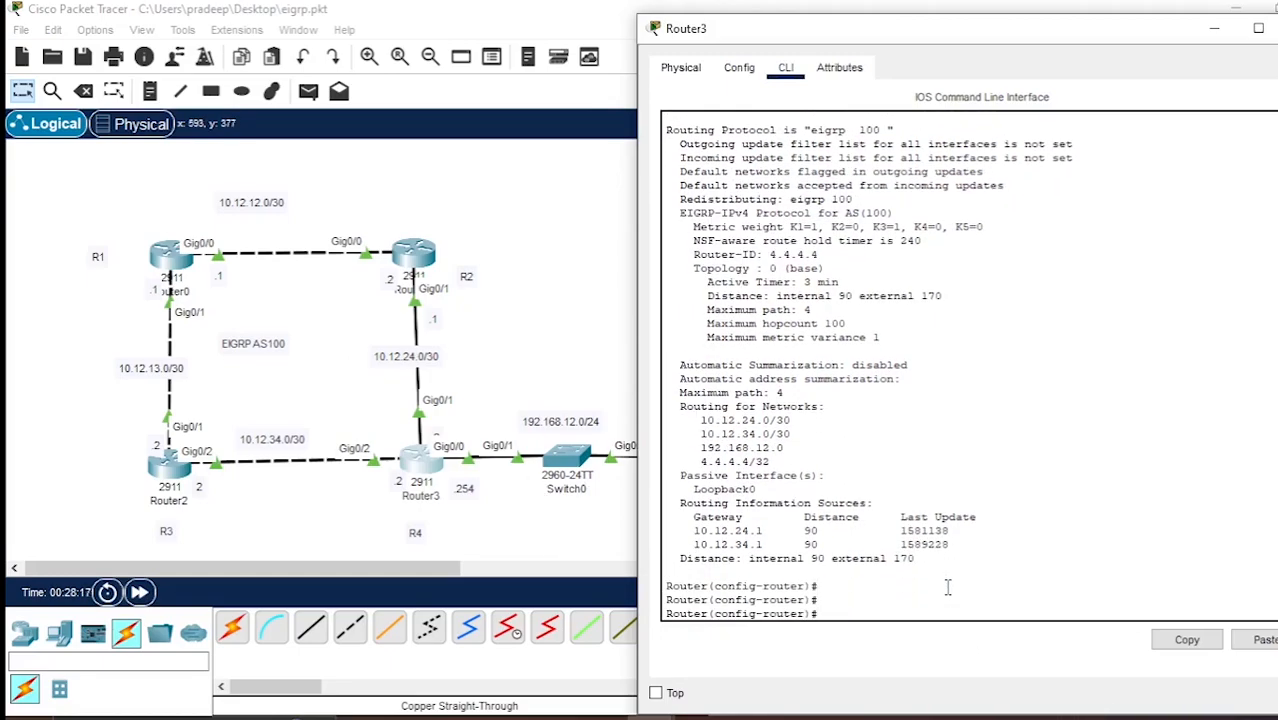
List Router3's EIGRP neighbors with do sh ip eigrp neighbor.
{"action": "type", "text": "do sh ip eigrp neighbor"}
{"action": "key", "text": "Return"}
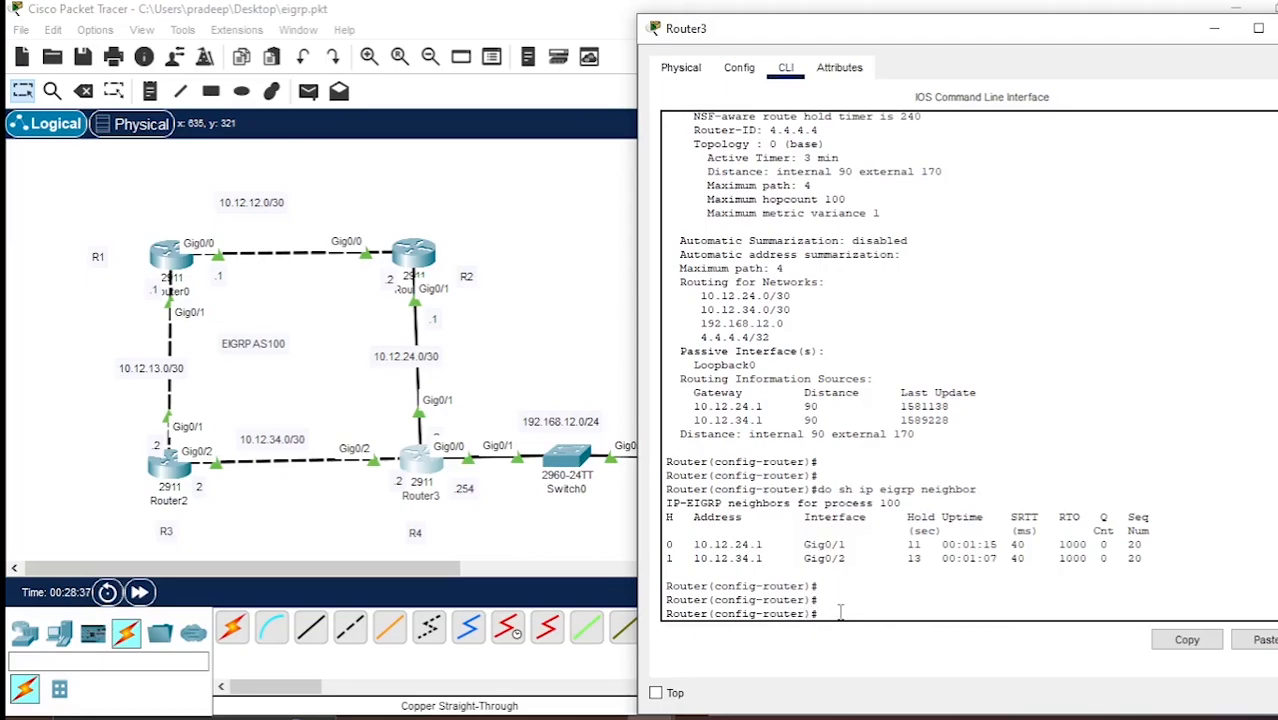
Display Router3's EIGRP-learned routes with do sh ip route eigrp, examine them and close its window.
{"action": "type", "text": "do sh ip route eigrp"}
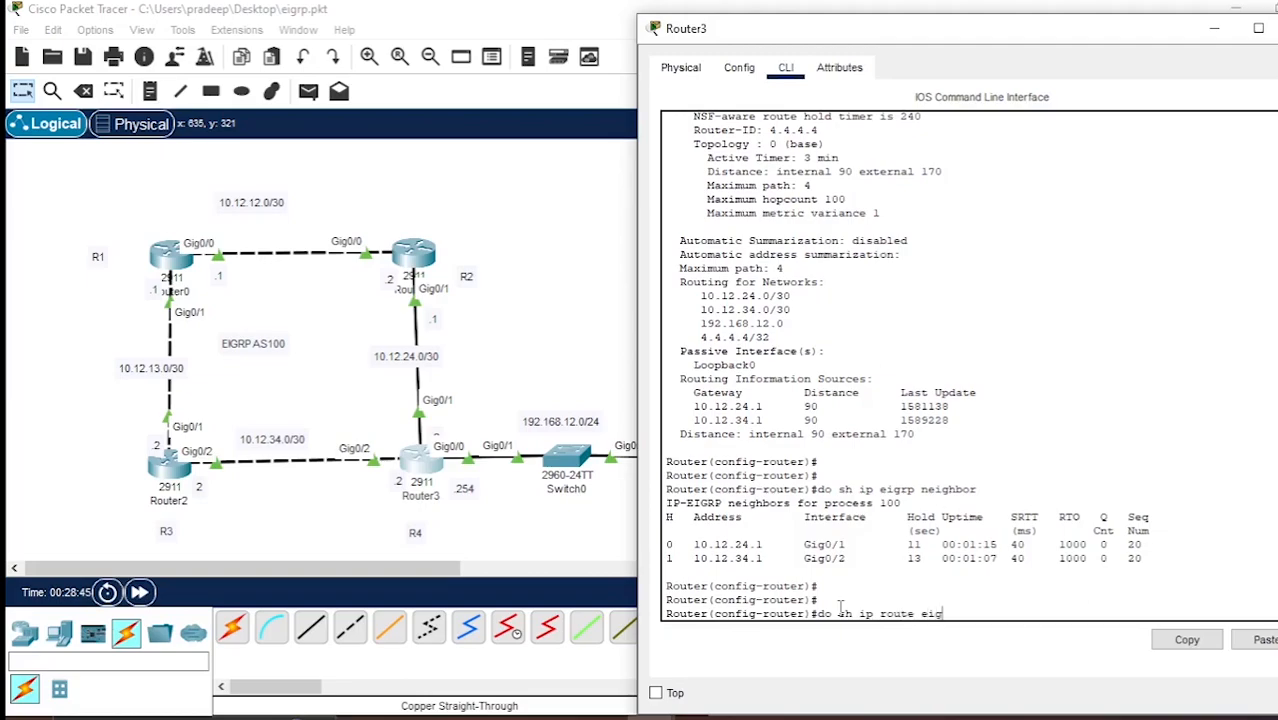
{"action": "key", "text": "Return"}
{"action": "key", "text": "Return"}
{"action": "key", "text": "Return"}
{"action": "key", "text": "Return"}
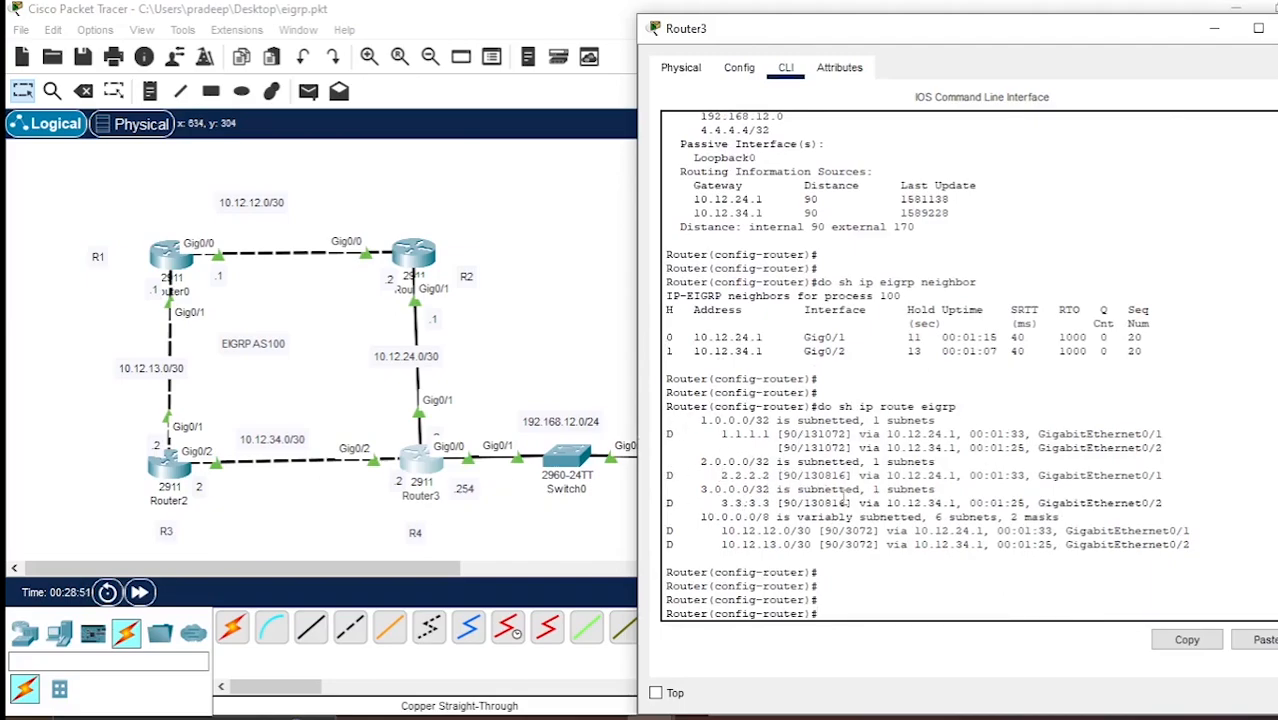
{"action": "left_click", "coordinate": [1232, 23]}
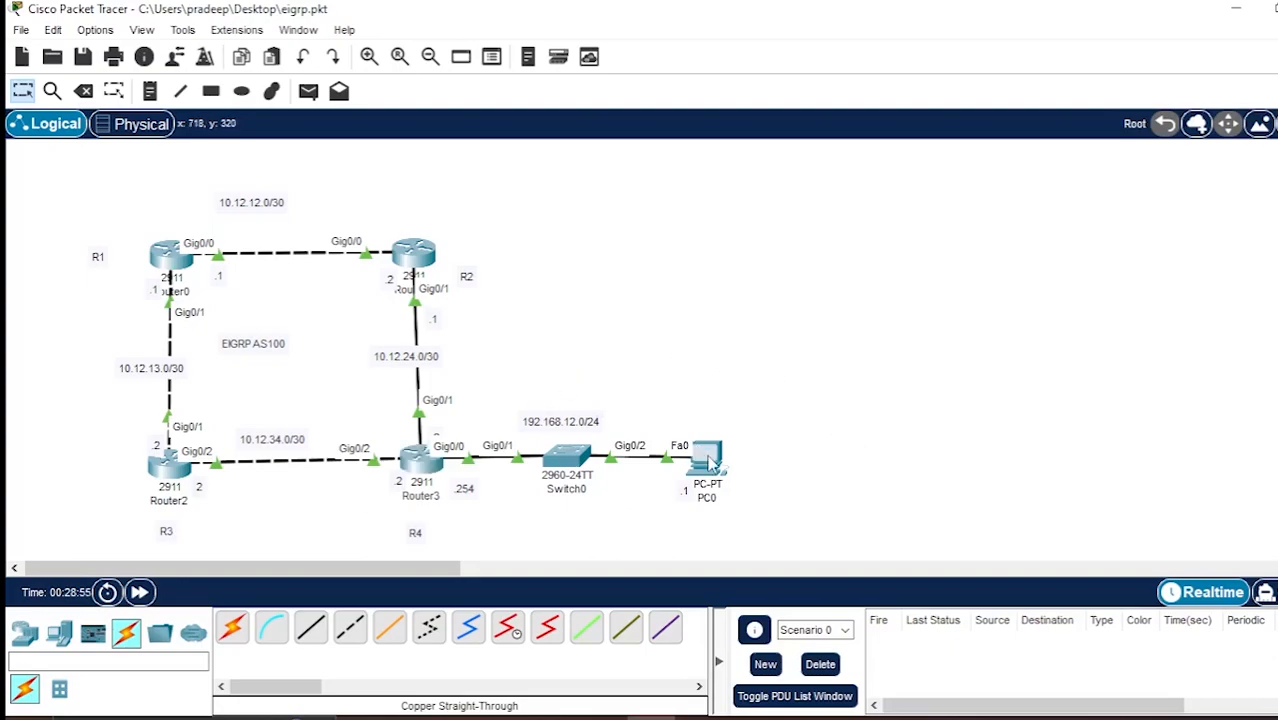
Open PC0's Command Prompt, with its window moved clear of the topology, and ping Router0 at 10.12.12.1.
{"action": "left_click", "coordinate": [709, 460]}
{"action": "left_click_drag", "start_coordinate": [739, 37], "coordinate": [919, 33]}
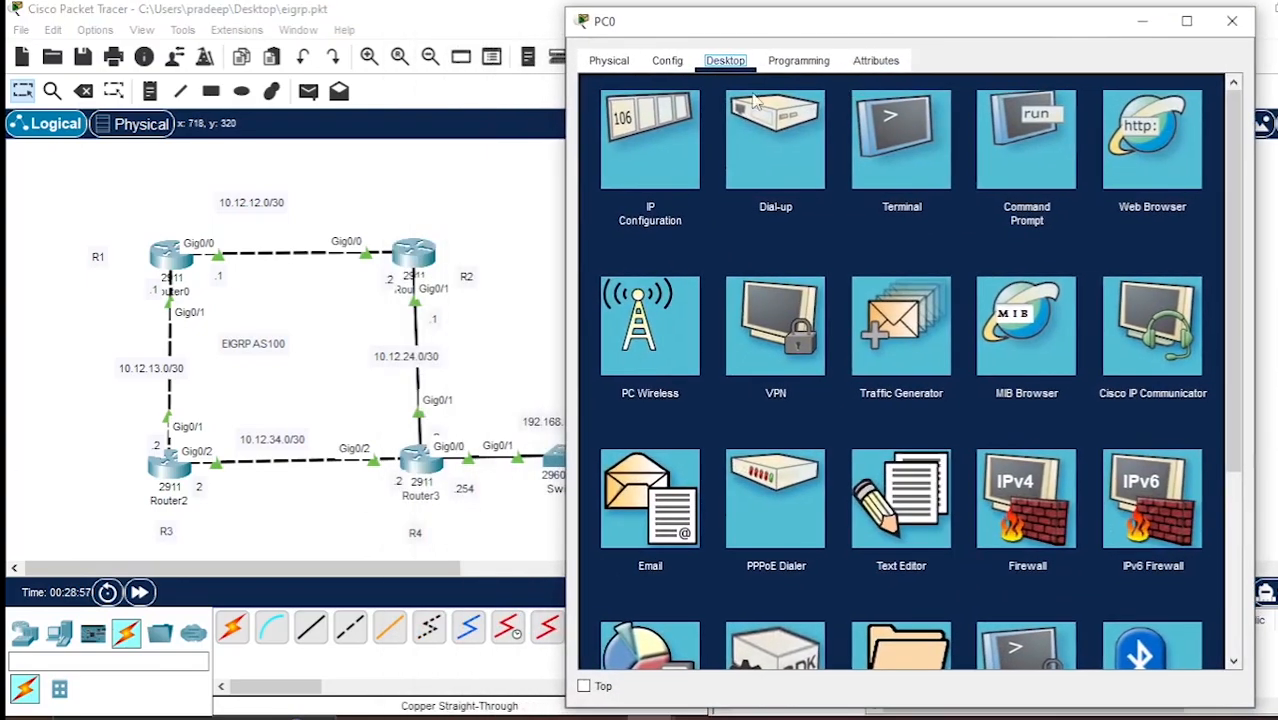
{"action": "left_click", "coordinate": [870, 180]}
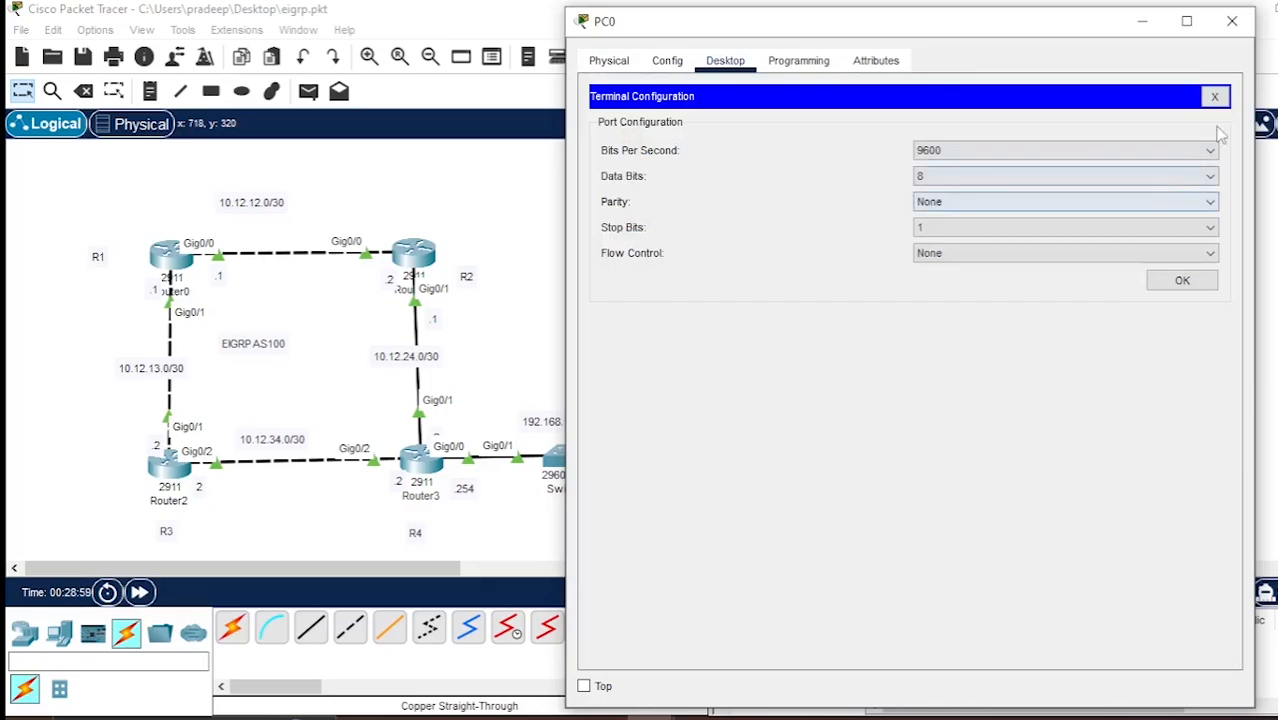
{"action": "left_click", "coordinate": [1214, 96]}
{"action": "left_click", "coordinate": [1025, 132]}
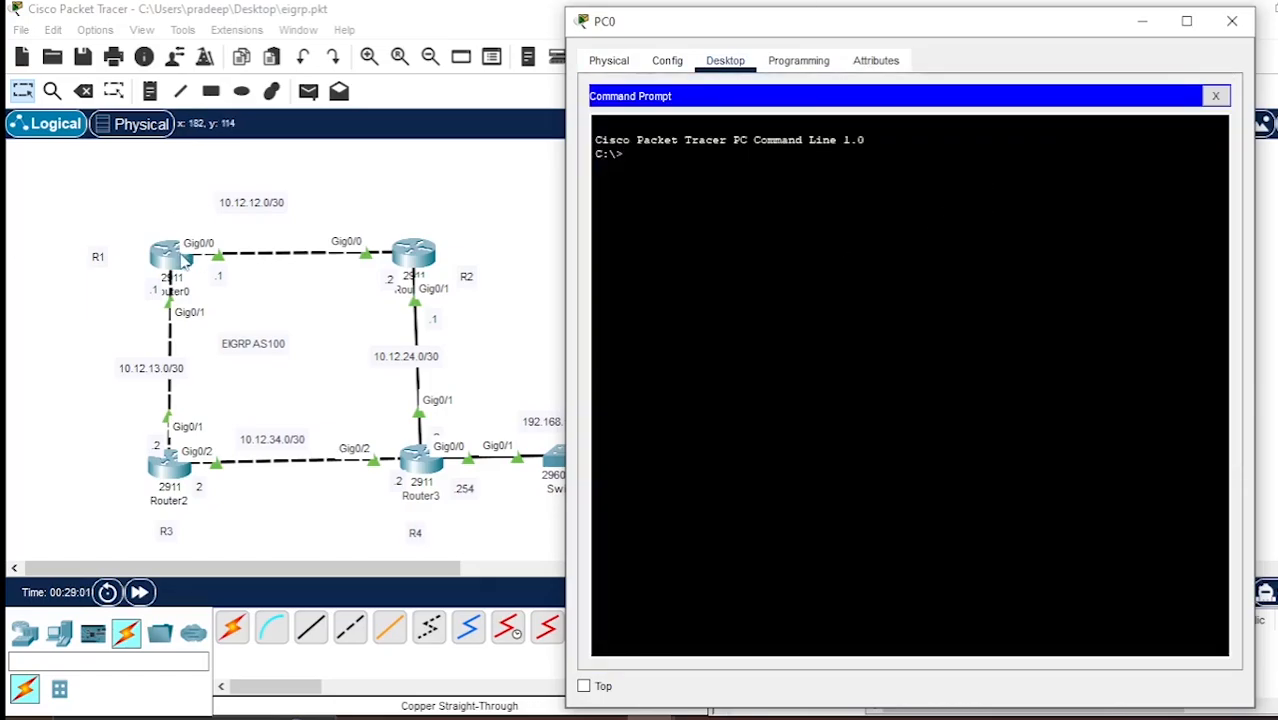
{"action": "type", "text": "ping 10.12.12."}
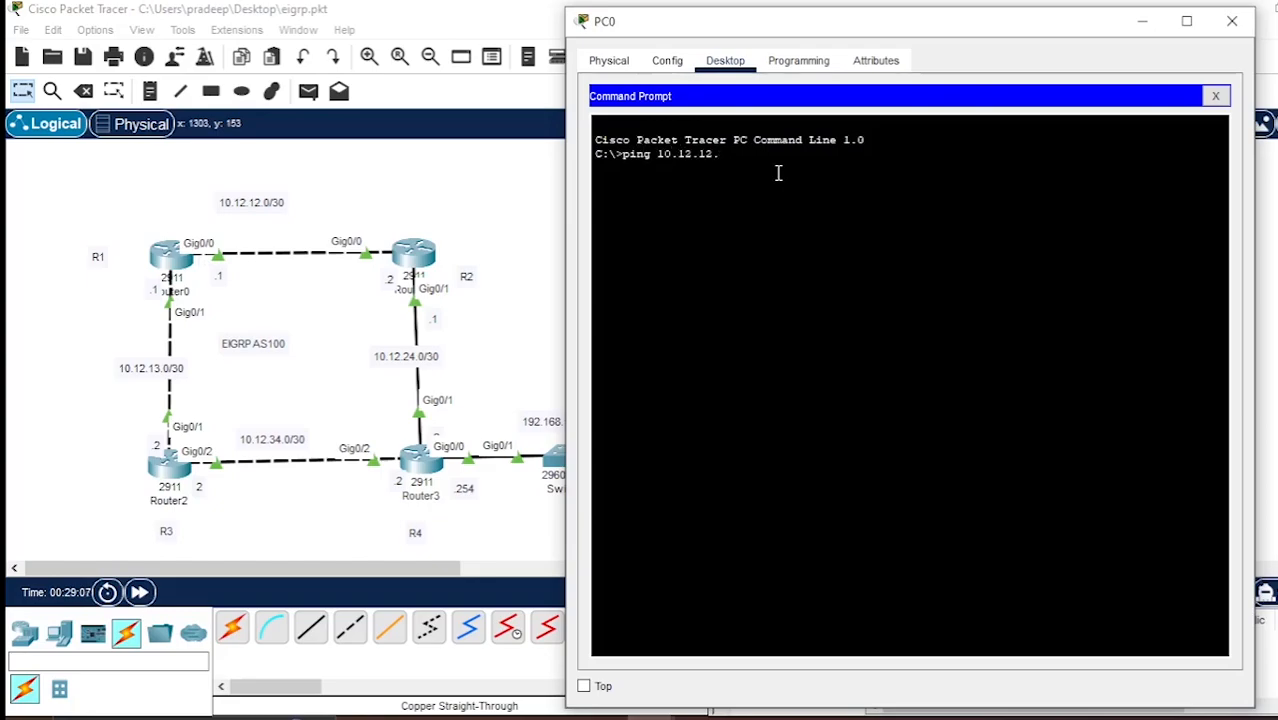
{"action": "type", "text": "1"}
{"action": "key", "text": "Return"}
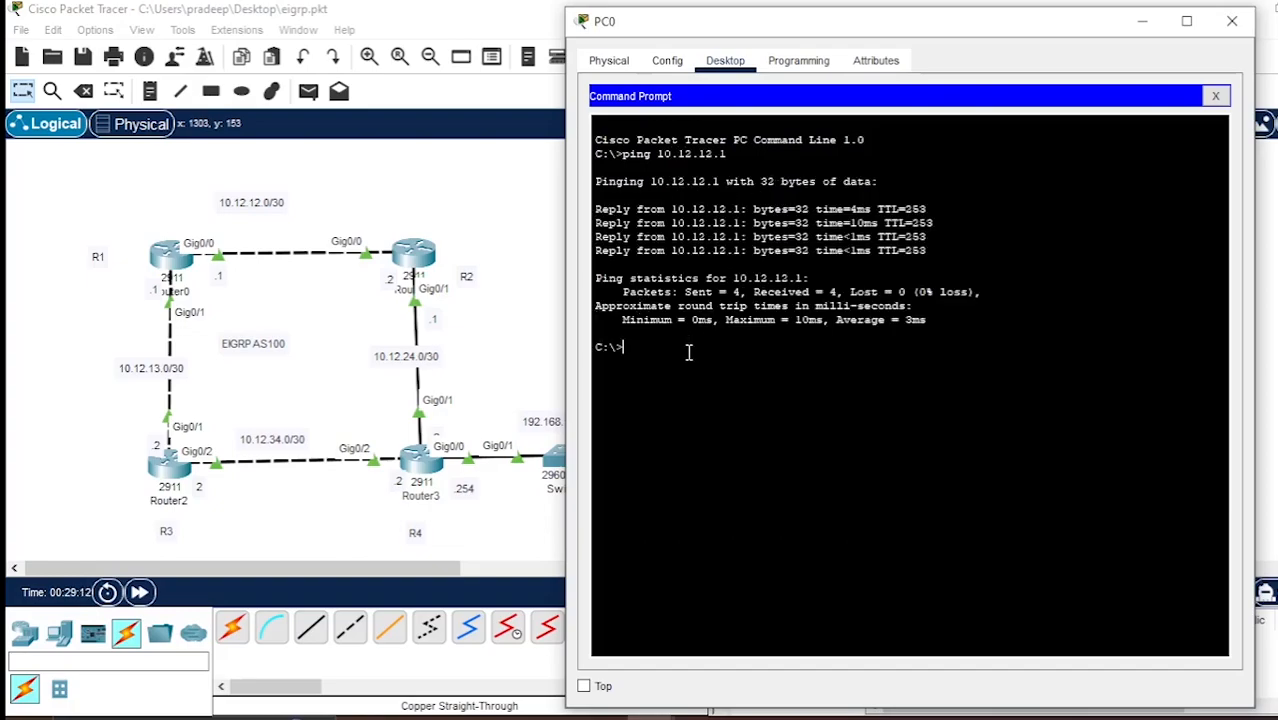
Ping Router2 at 10.12.34.1 from PC0, then move the PC0 window farther off the topology.
{"action": "key", "text": "Up"}
{"action": "key", "text": "BackSpace"}
{"action": "key", "text": "BackSpace"}
{"action": "key", "text": "BackSpace"}
{"action": "key", "text": "BackSpace"}
{"action": "type", "text": "34.1"}
{"action": "key", "text": "Return"}
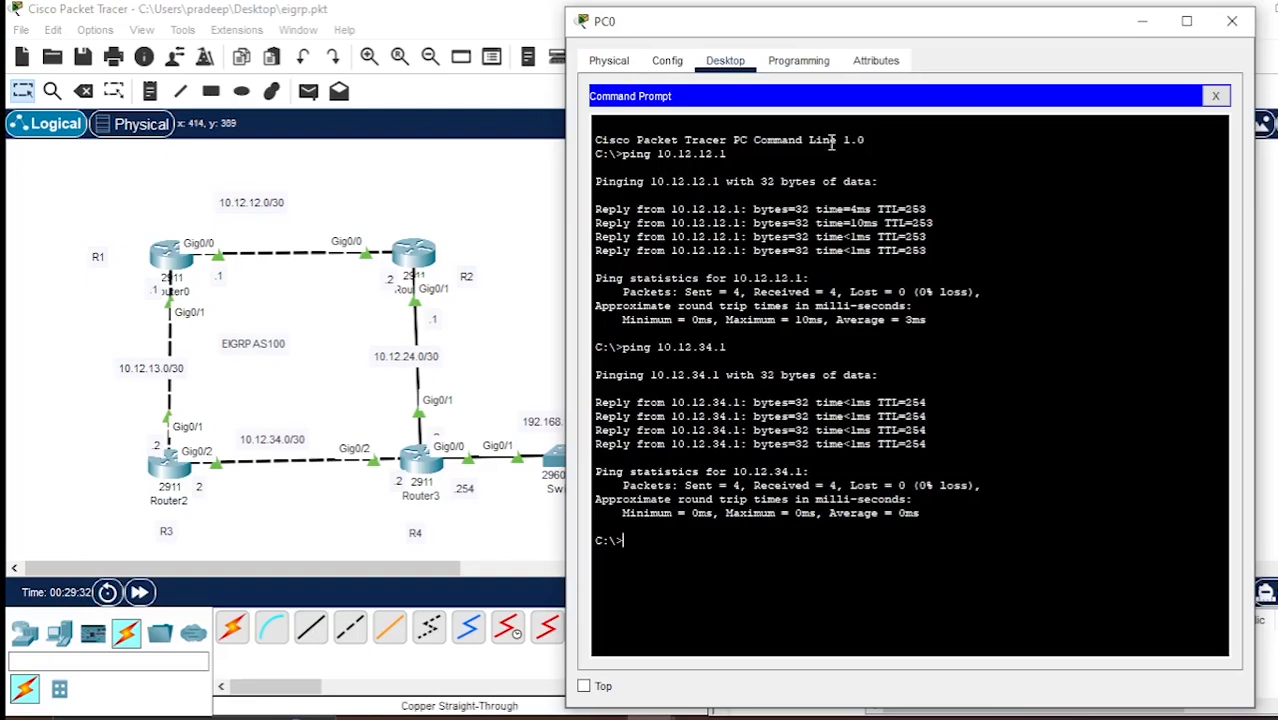
{"action": "left_click_drag", "start_coordinate": [1013, 22], "coordinate": [1070, 30]}
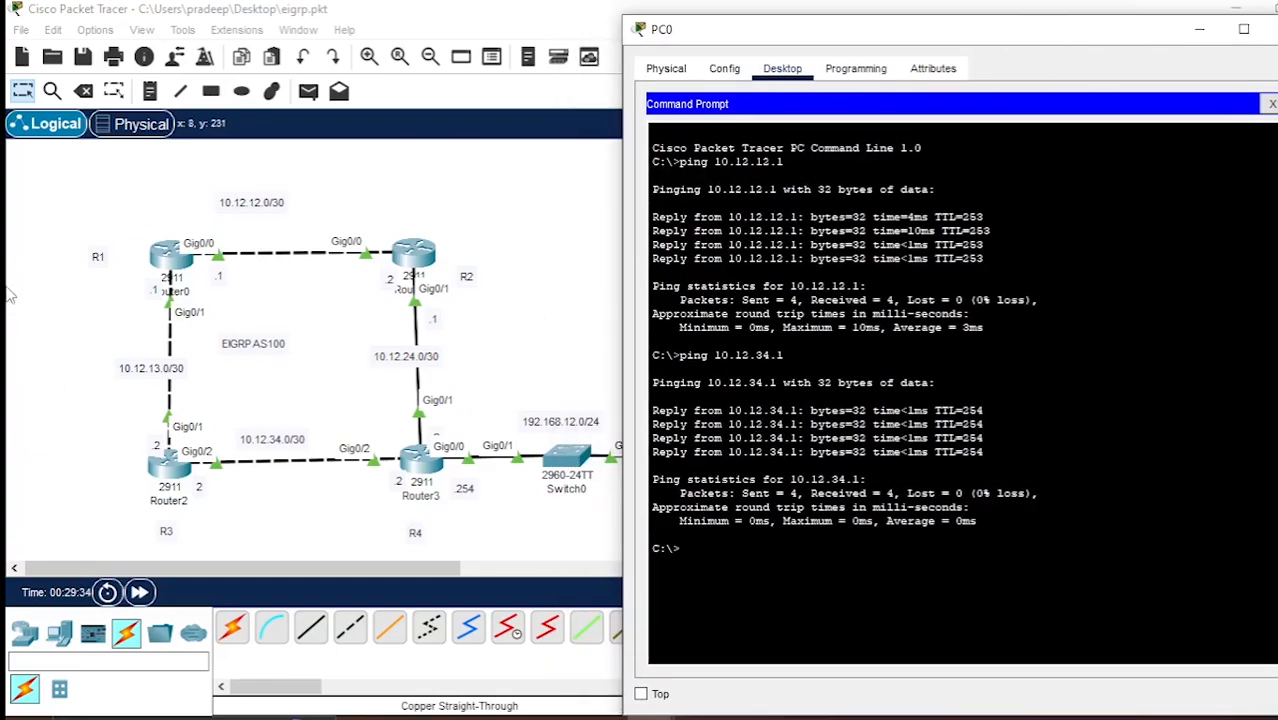
{"action": "left_click_drag", "start_coordinate": [807, 44], "coordinate": [843, 44]}
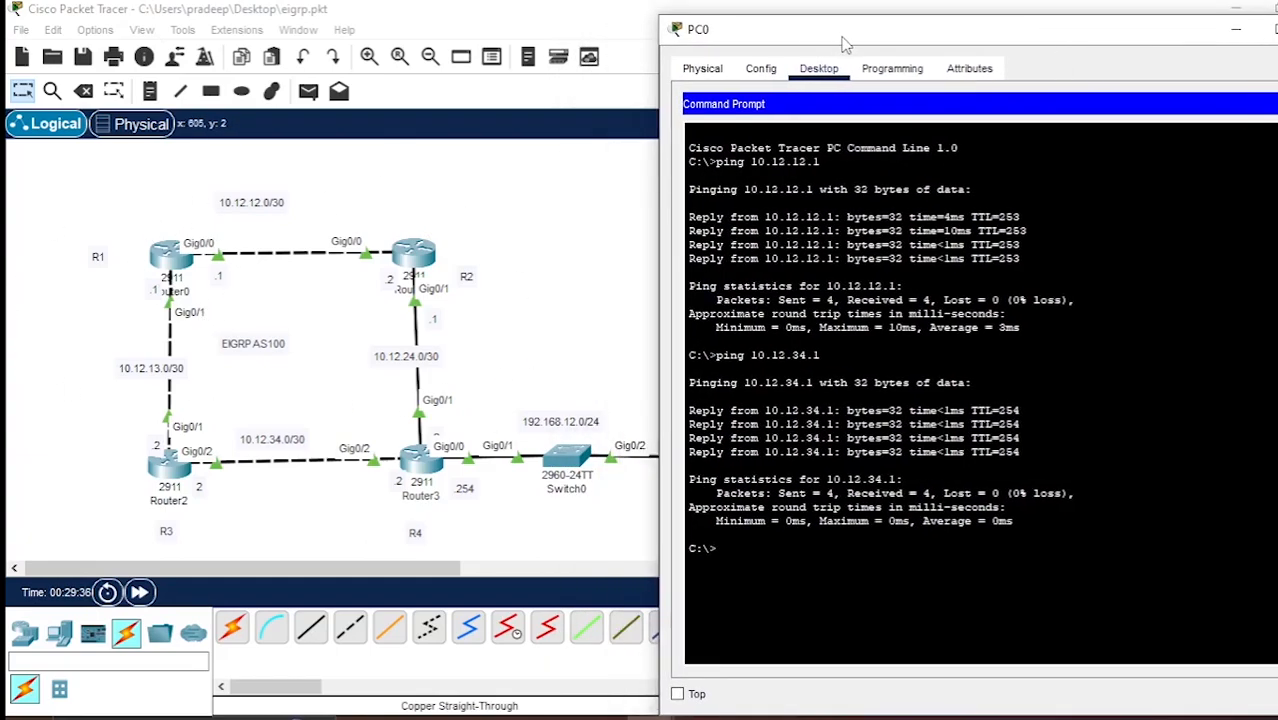